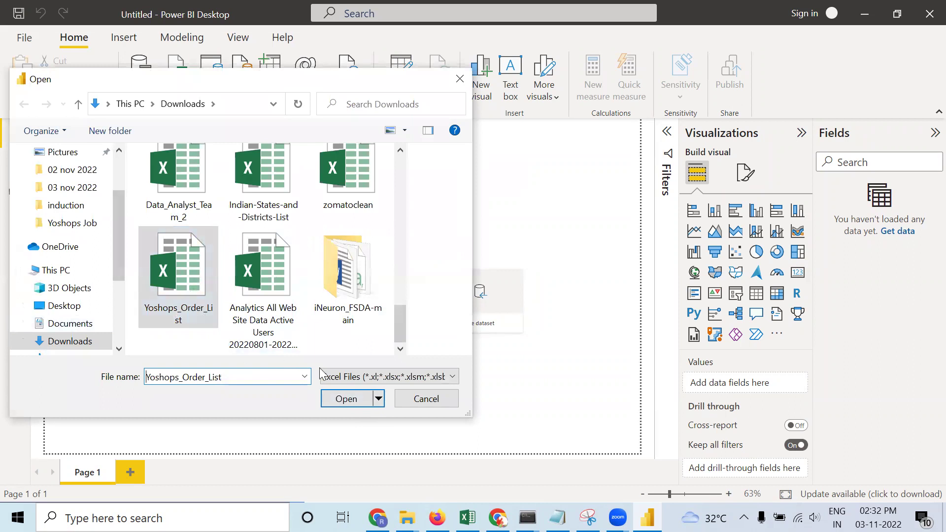
- Import the Mobile, Online Class and Toys sheets from the Yoshops_Order_List workbook and open them for data transformation
click(346, 398)
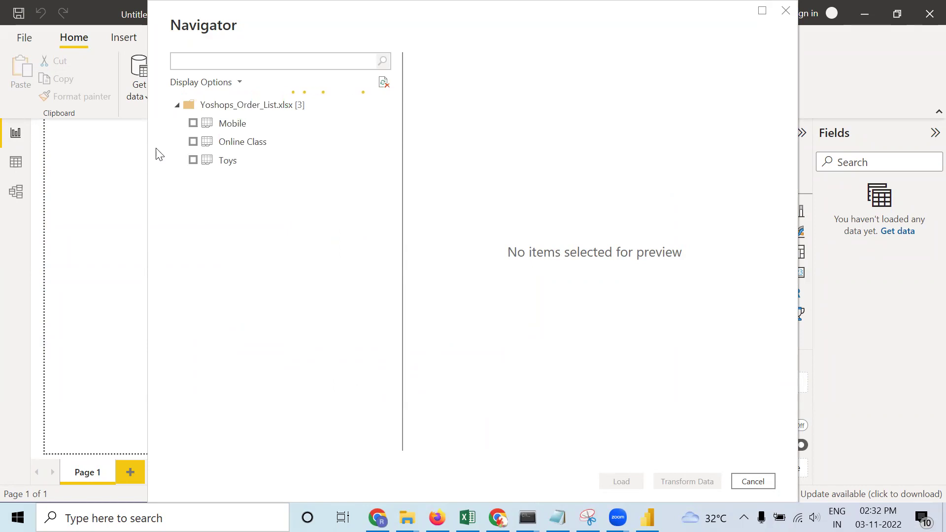
click(193, 124)
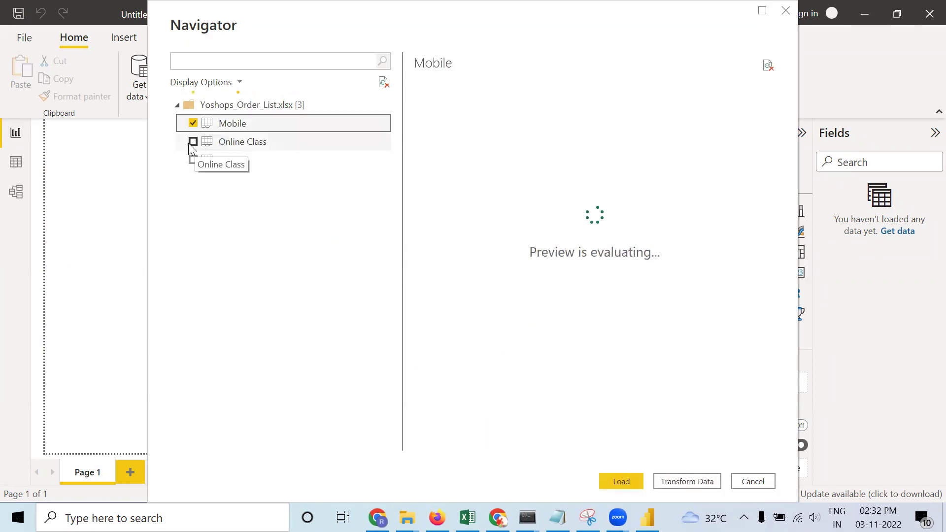
click(193, 161)
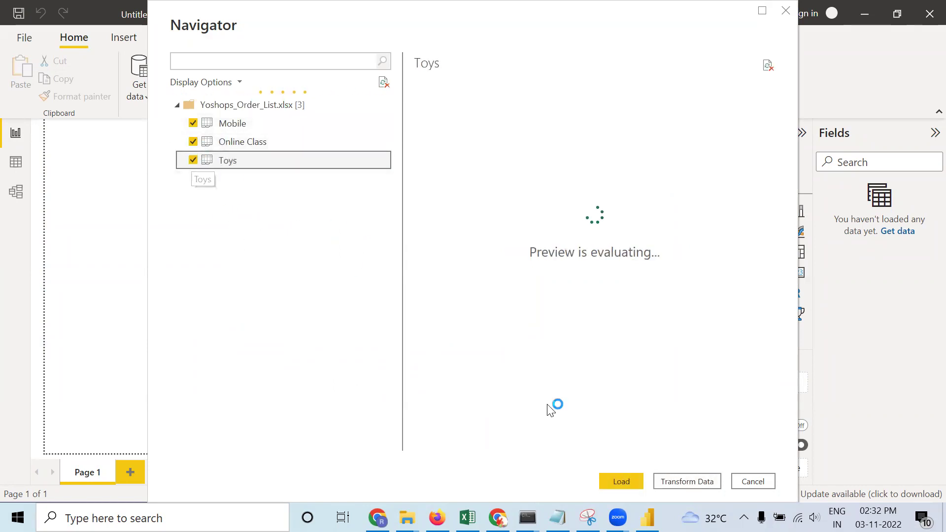
click(692, 482)
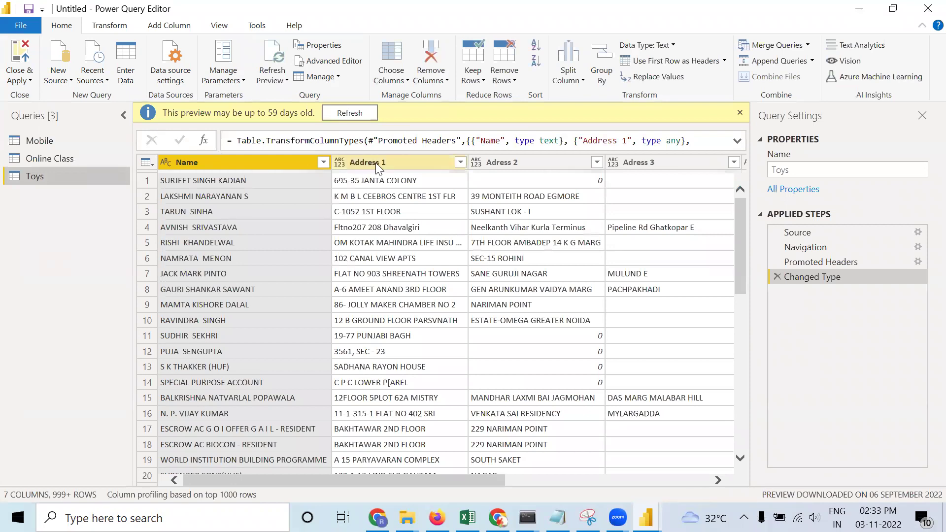
- Remove the Address 1, Adress 2, Adress 3 and pincode columns from the Toys query
drag(389, 478, 370, 486)
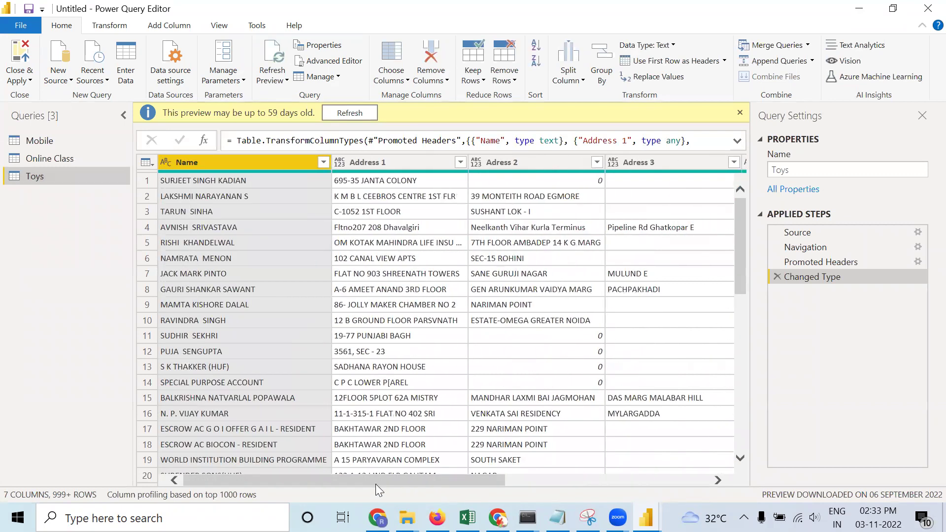
click(377, 164)
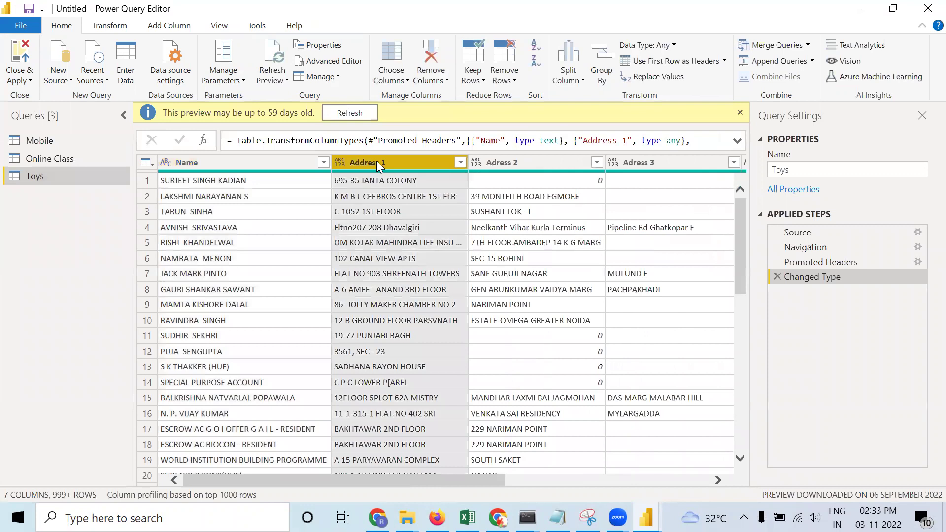
right_click(378, 166)
click(417, 187)
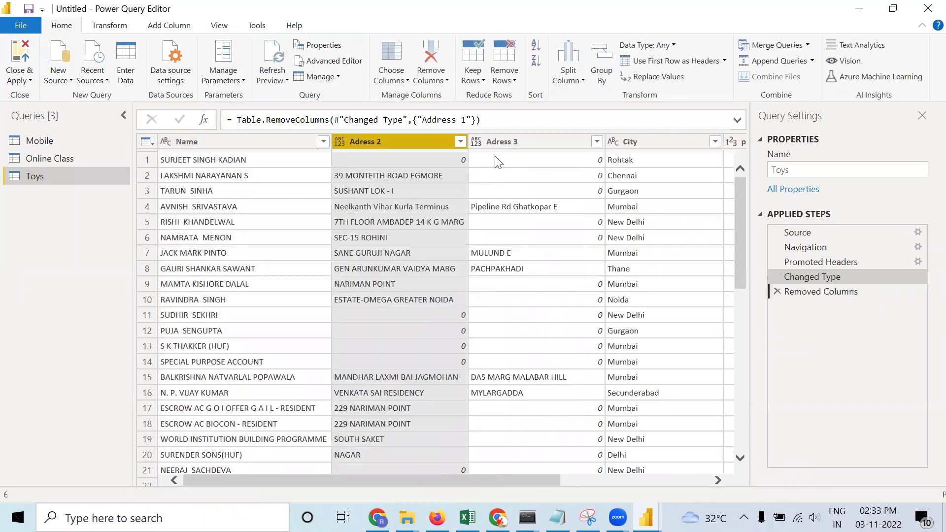
right_click(416, 135)
click(450, 163)
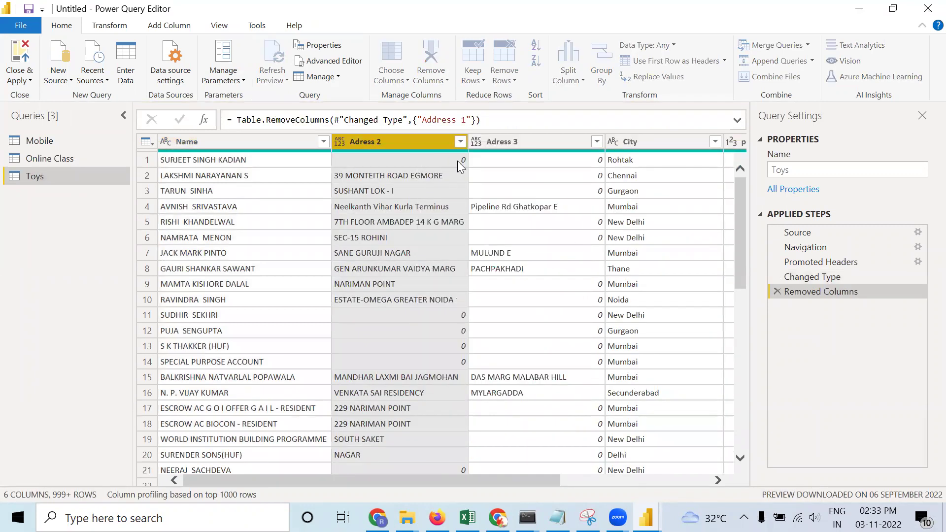
right_click(405, 141)
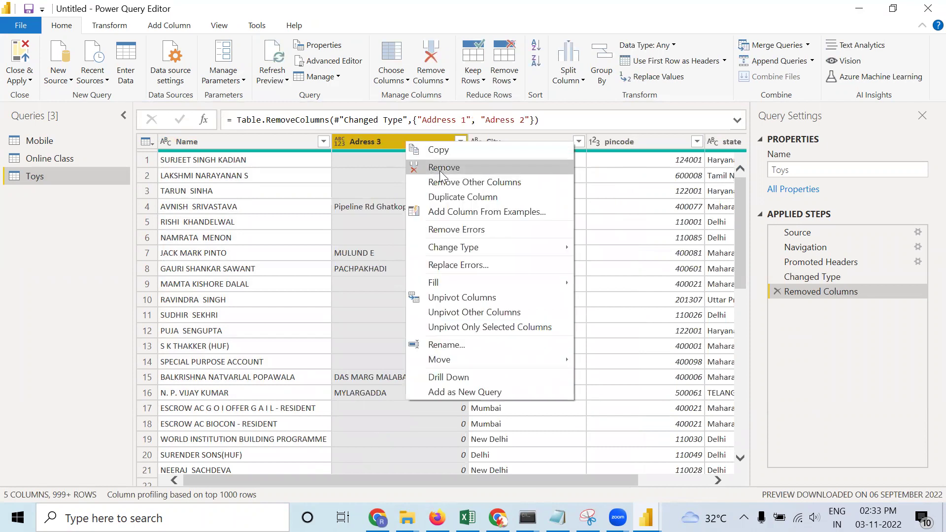
click(439, 168)
right_click(474, 141)
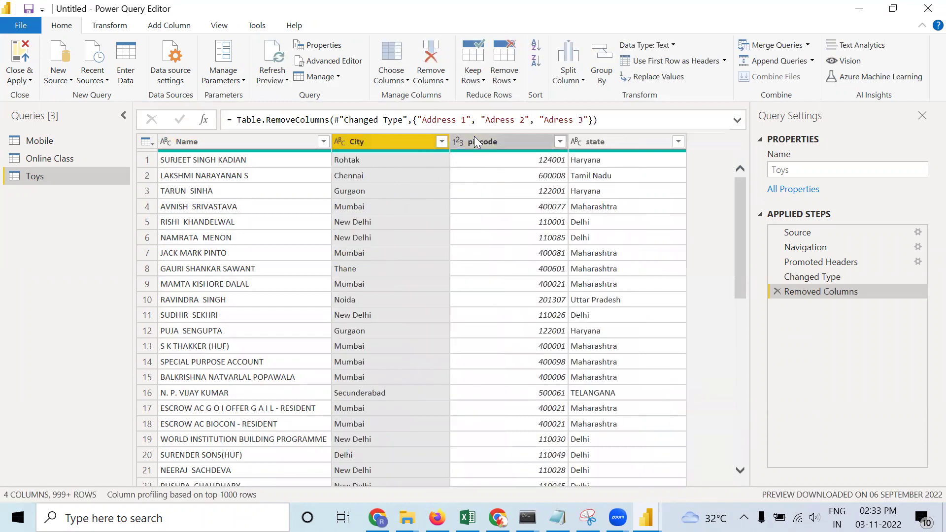
click(493, 163)
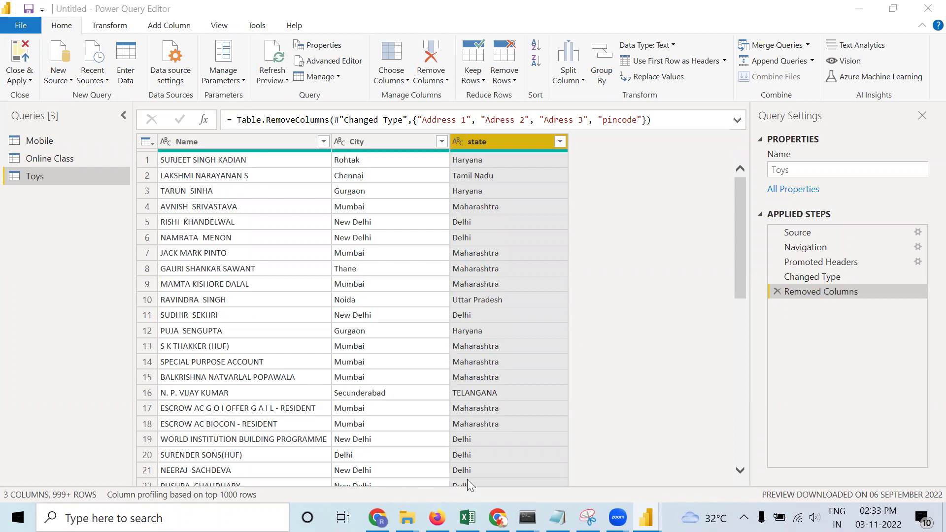
- Remove the rows with errors in the state column and all blank rows from the Toys query
click(643, 360)
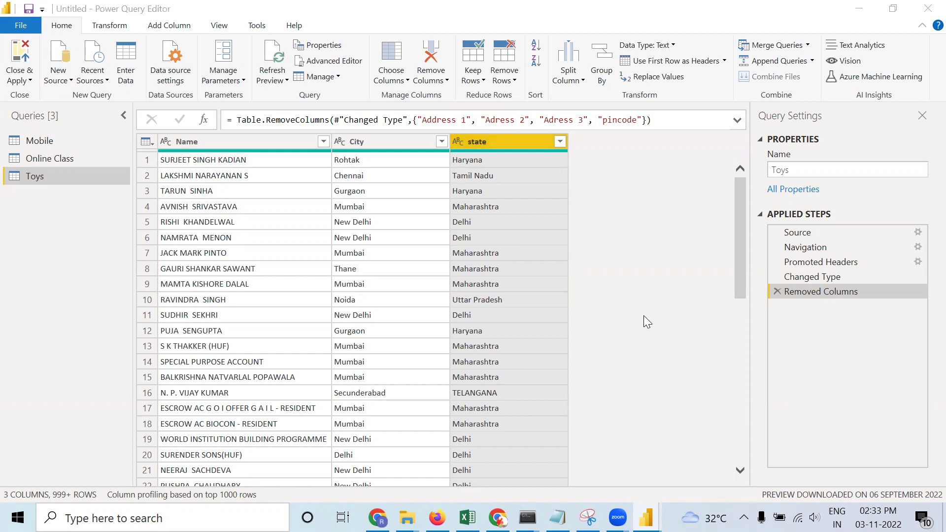
click(513, 81)
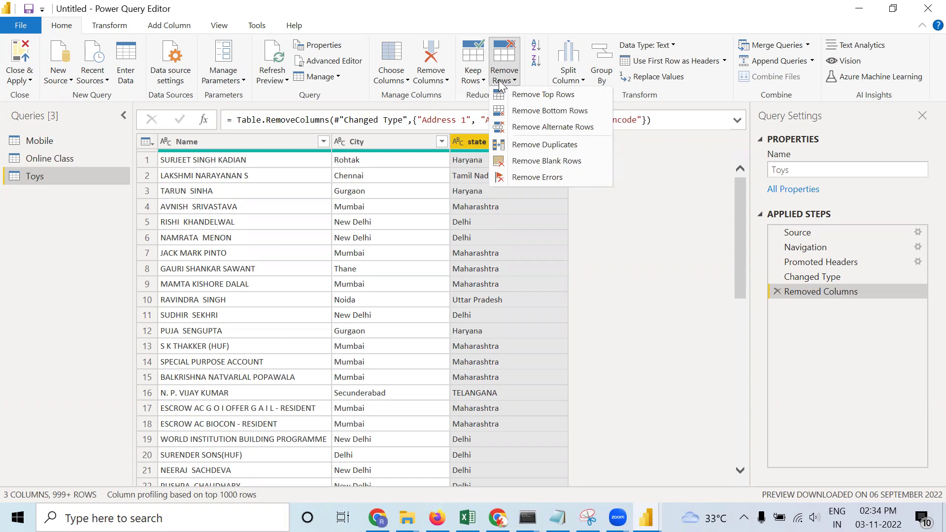
click(661, 194)
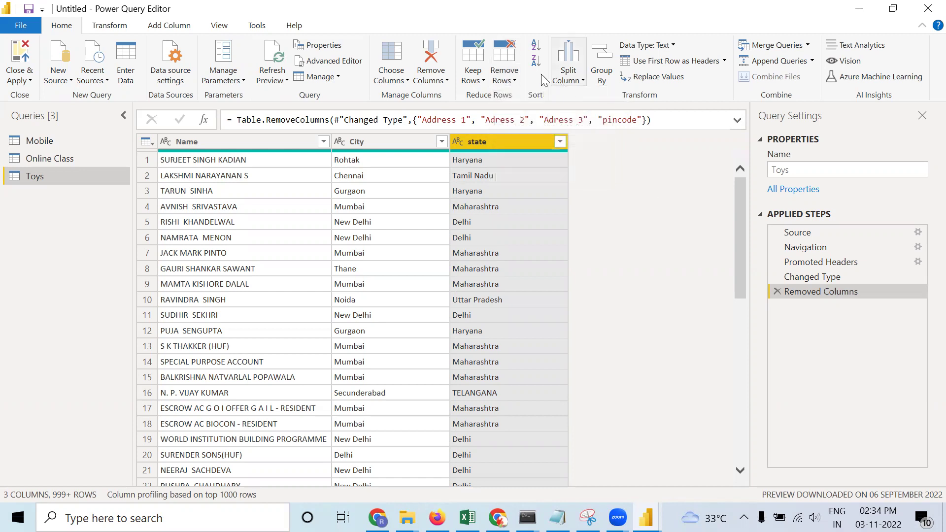
click(508, 81)
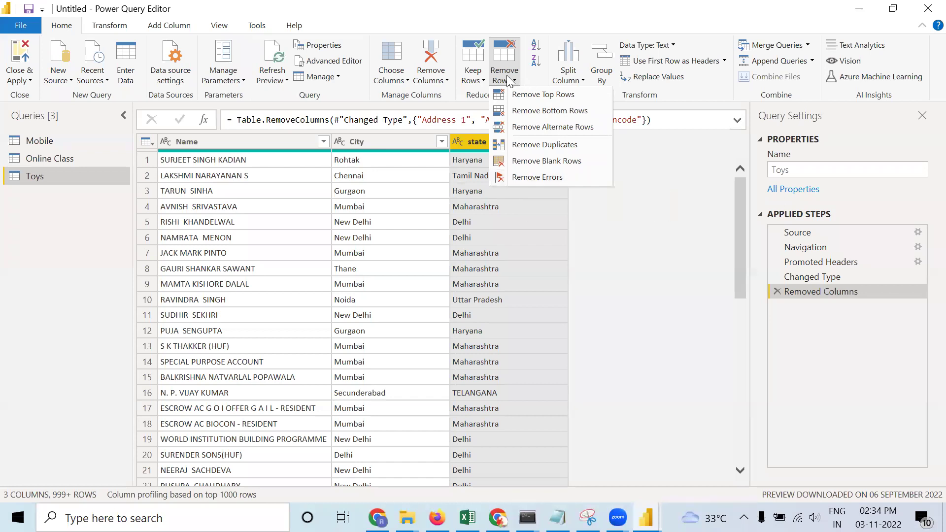
click(533, 177)
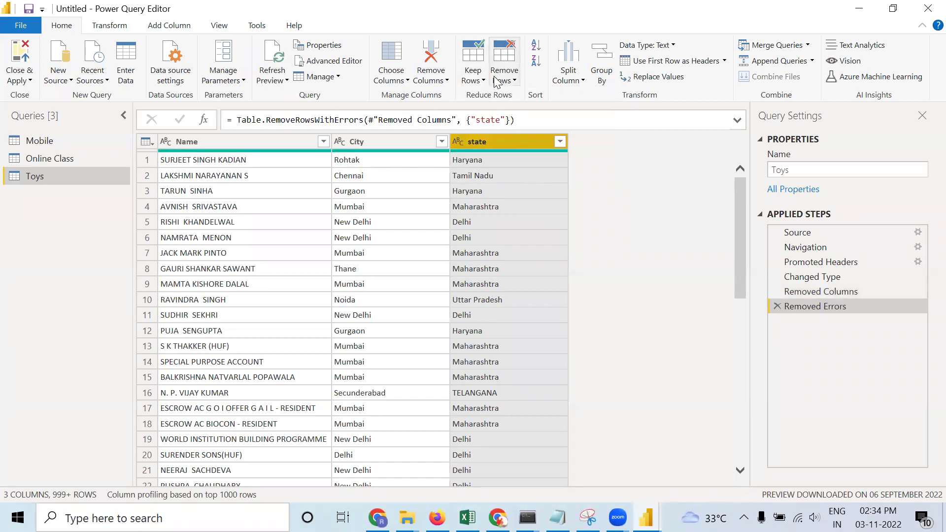
click(513, 82)
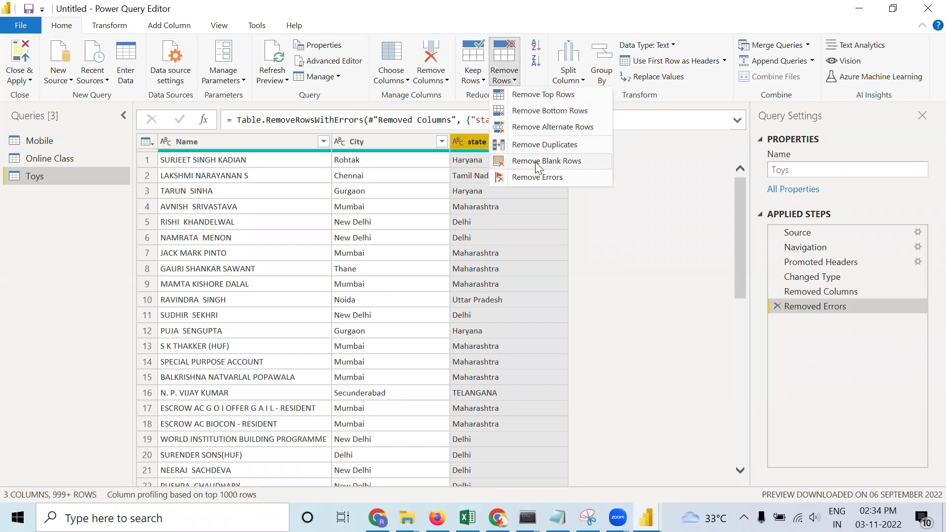
click(556, 166)
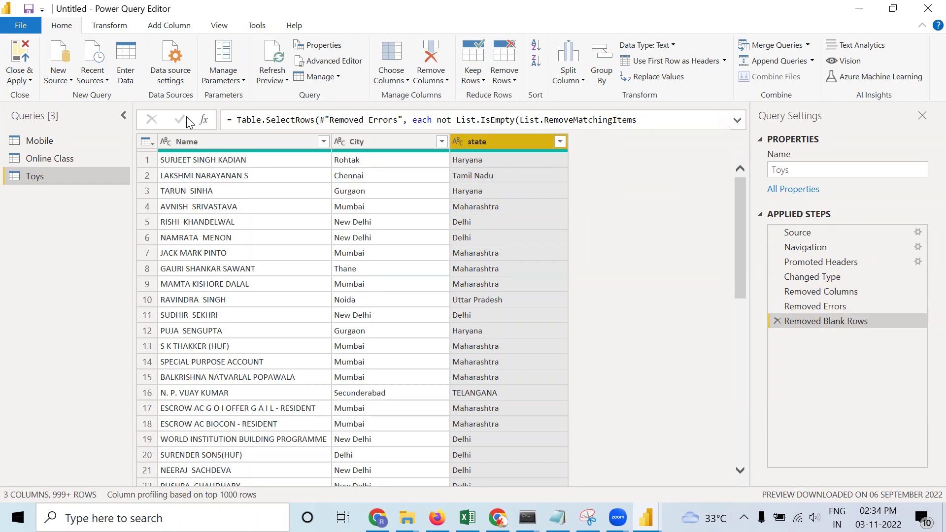
- Remove the Address 1 and Adress 2 columns from the Online Class query
click(49, 161)
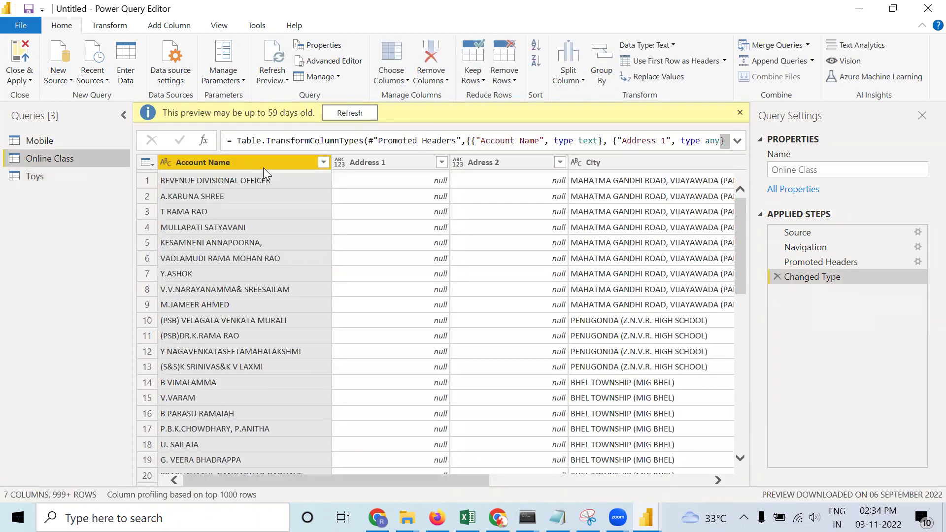
click(386, 162)
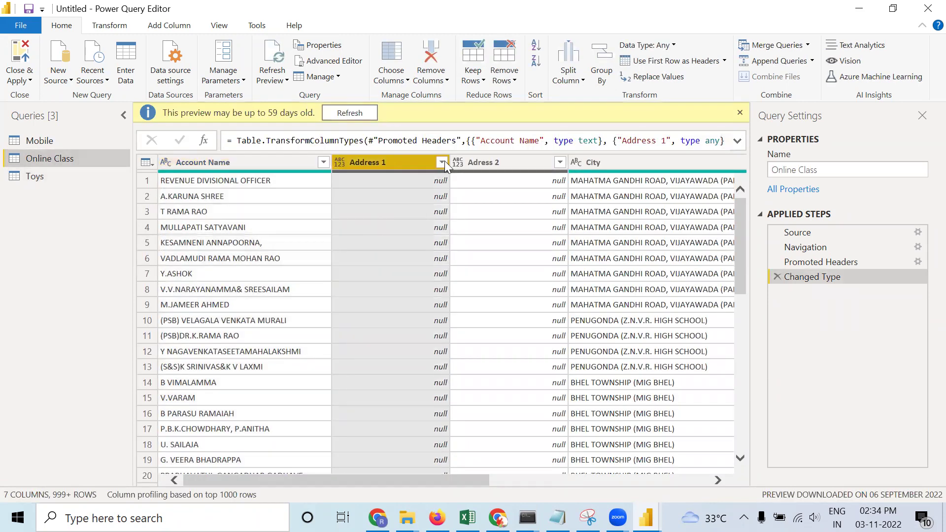
click(441, 162)
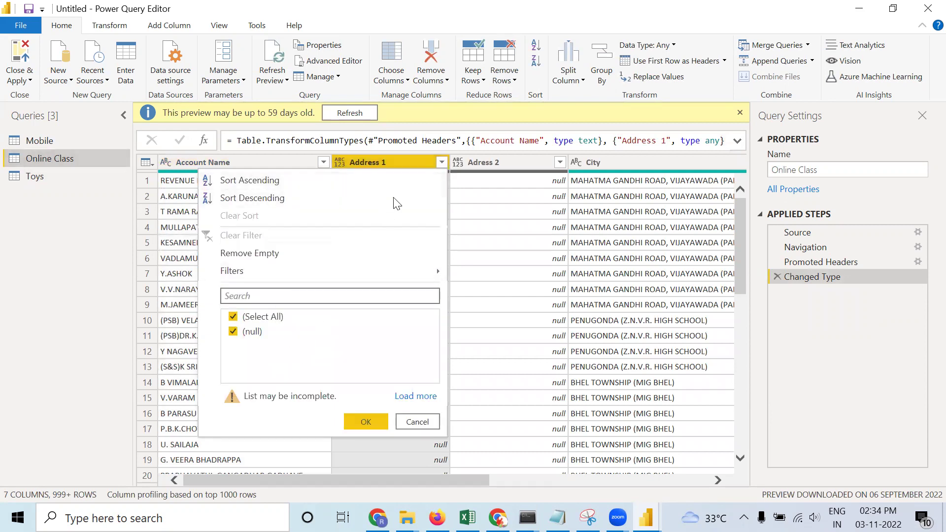
click(513, 230)
right_click(378, 164)
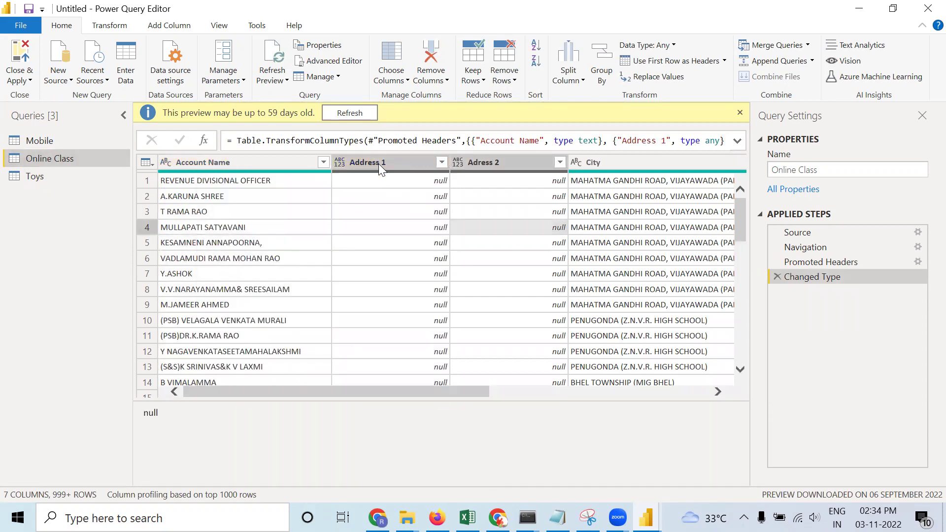
click(400, 192)
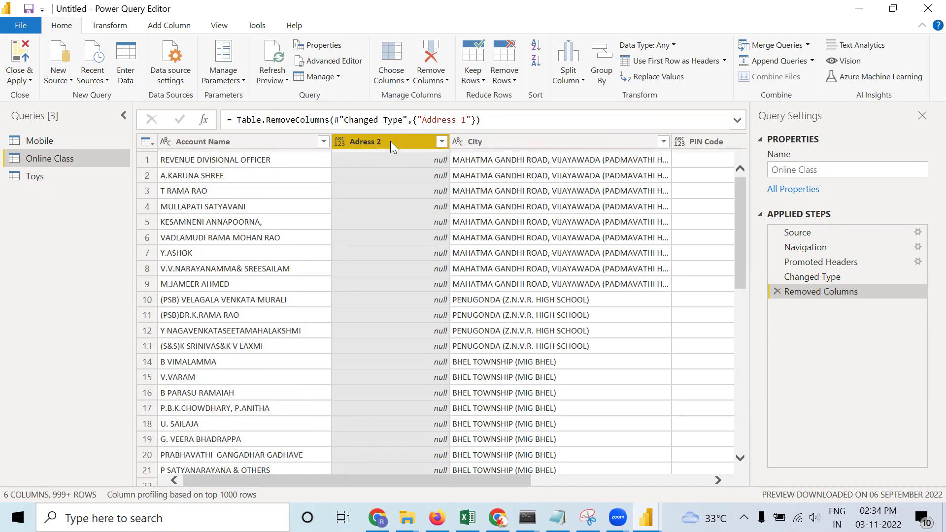
right_click(390, 141)
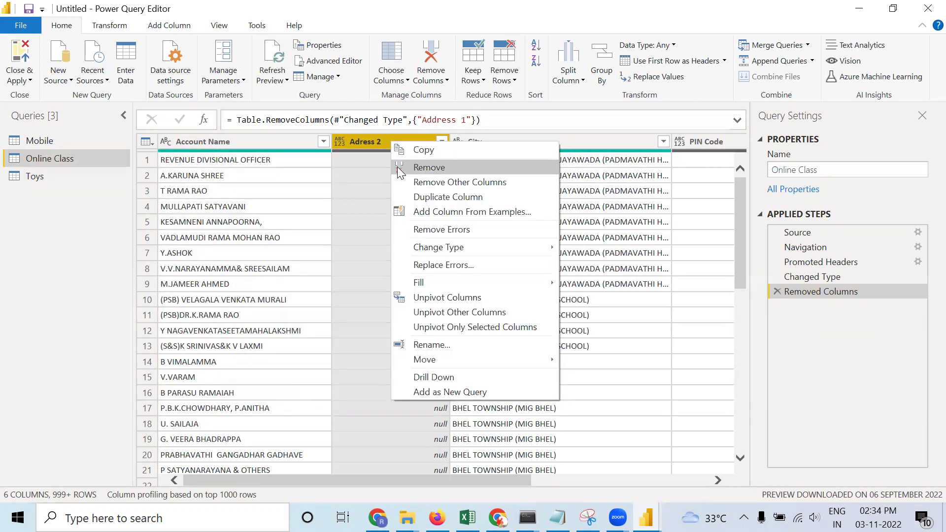
click(397, 166)
- Remove the PIN Code and amount columns from the Online Class query
drag(523, 481, 601, 478)
click(473, 143)
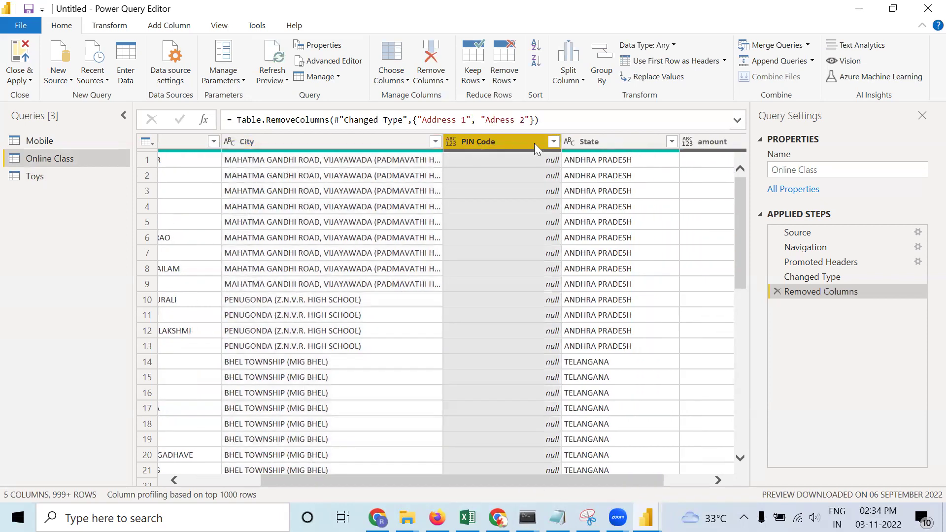
right_click(511, 139)
click(517, 160)
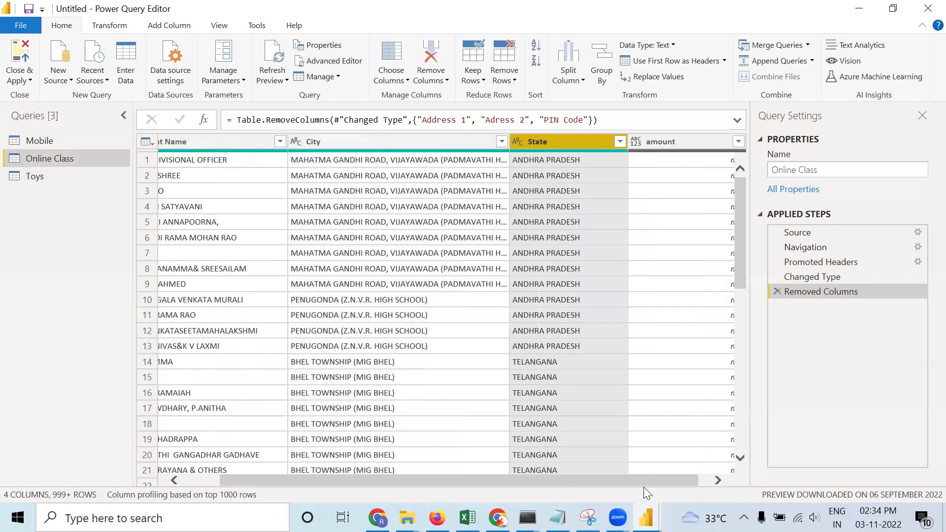
click(698, 480)
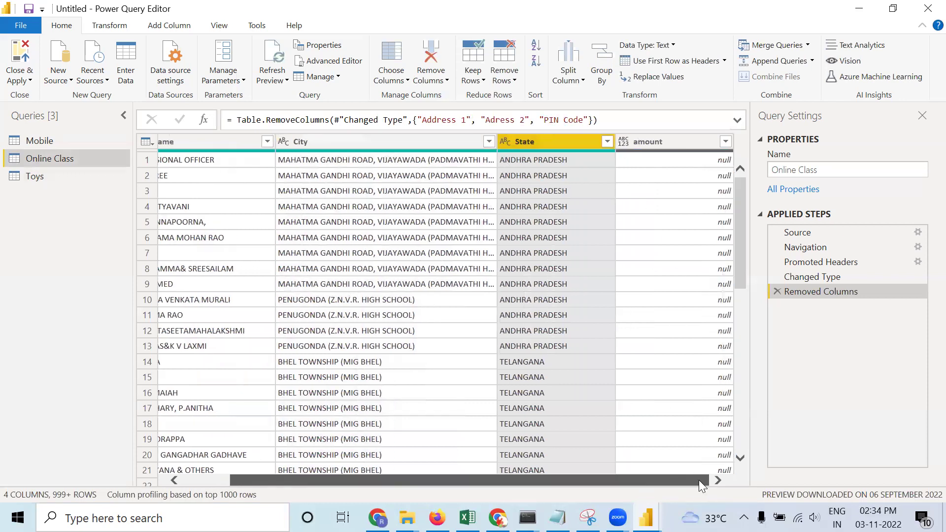
right_click(639, 139)
click(651, 163)
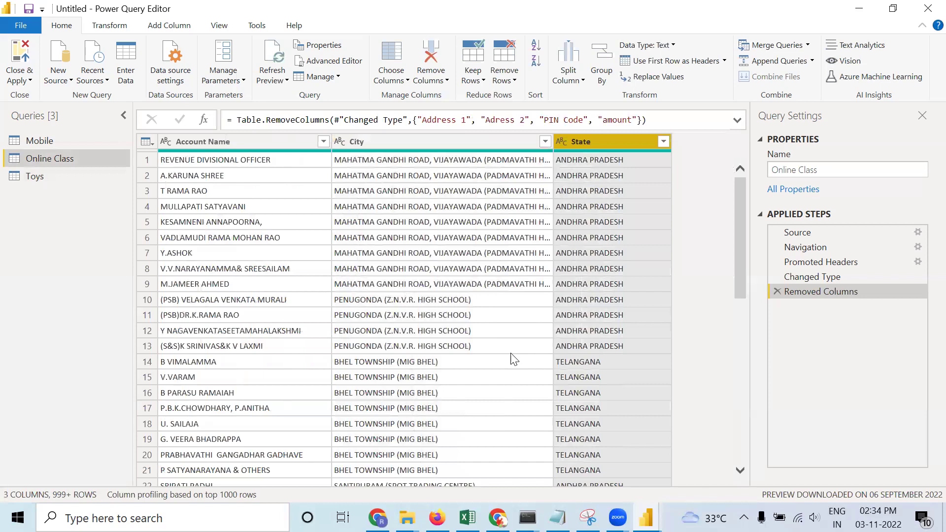
- Review the remaining rows of the Online Class query and compare its columns with those of the Toys query
scroll(513, 355, down, 8)
scroll(513, 355, down, 18)
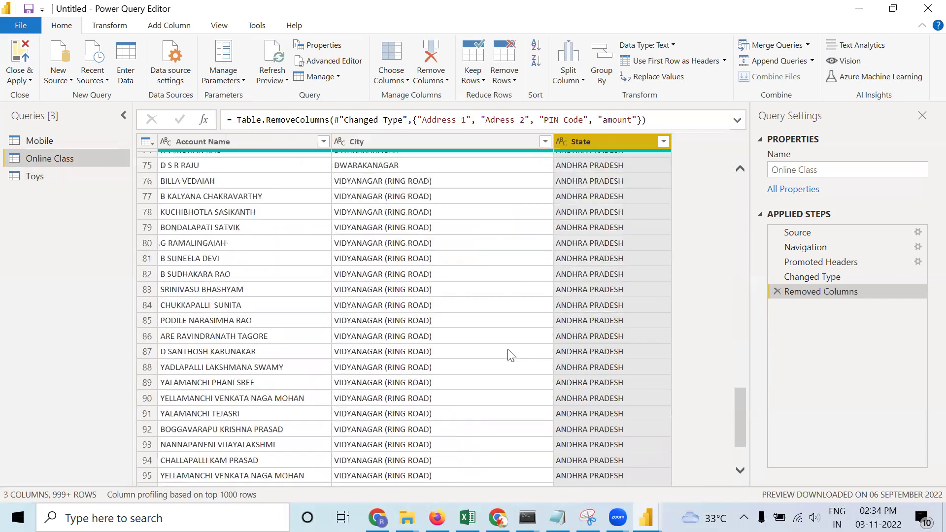
scroll(510, 355, up, 19)
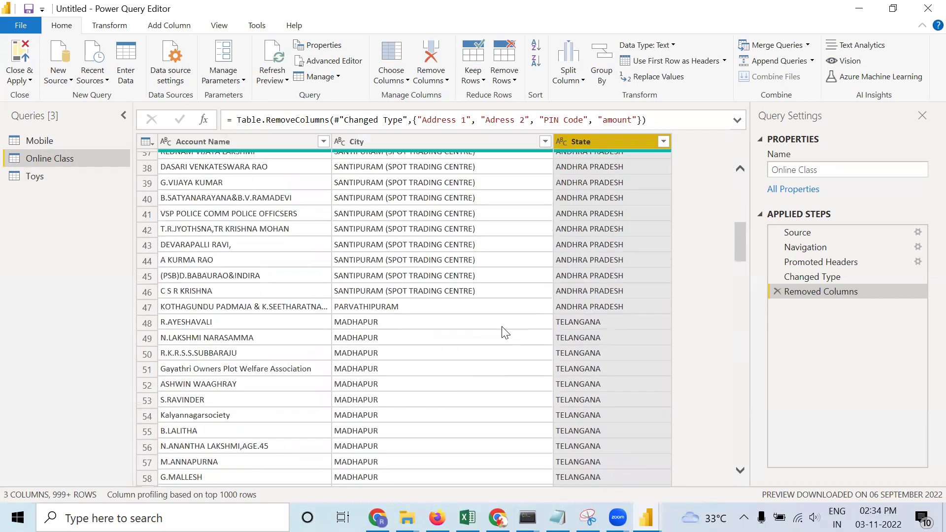
scroll(404, 246, up, 4)
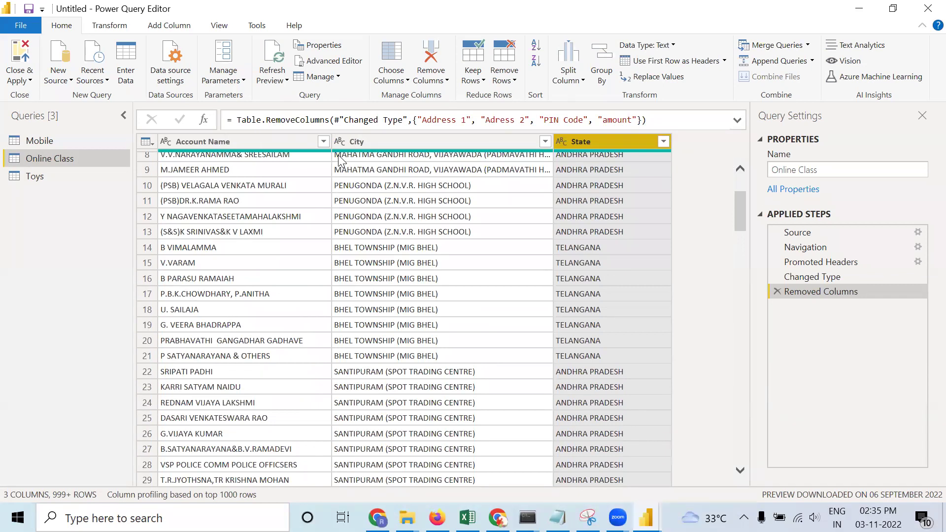
click(28, 177)
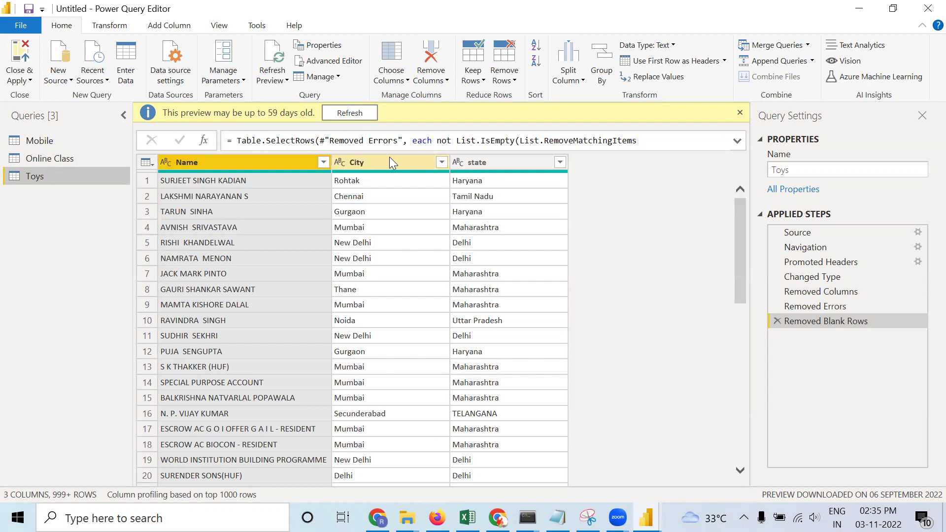
click(71, 158)
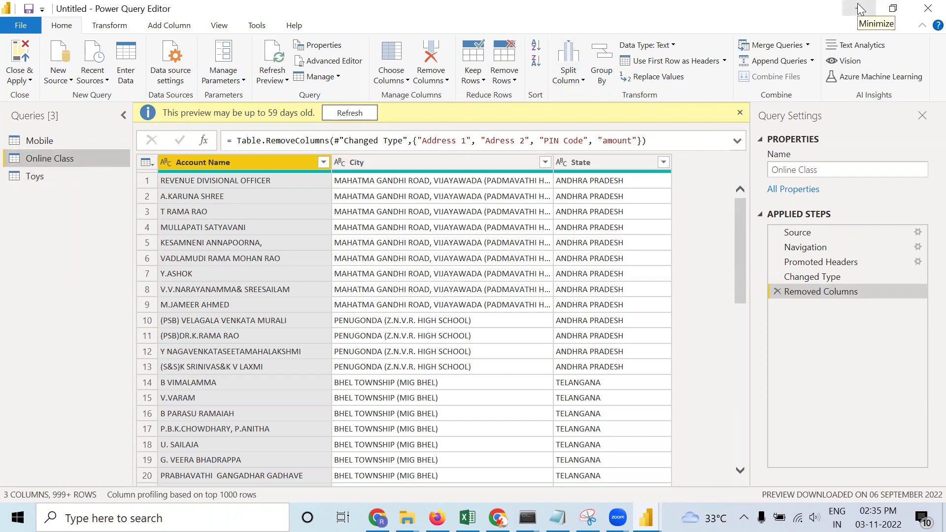
- Close the Power Query Editor without applying the query changes now
click(926, 10)
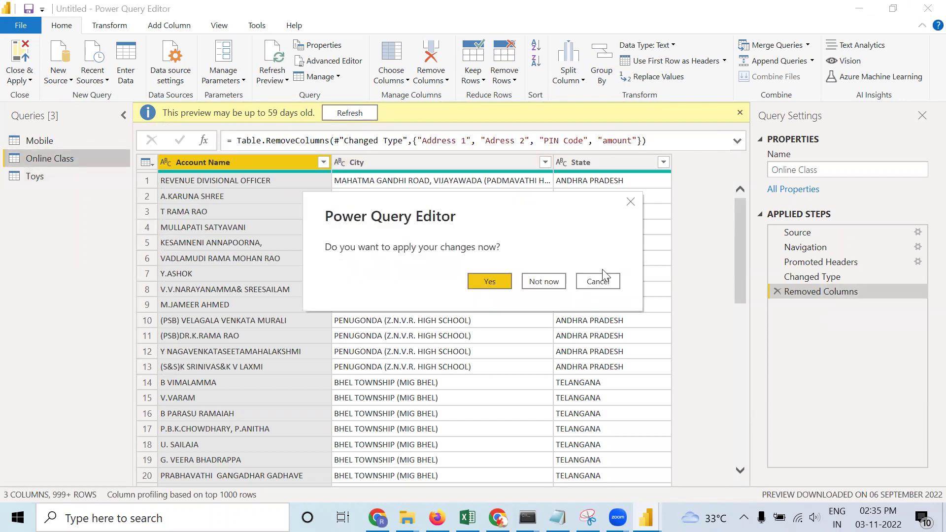
click(543, 285)
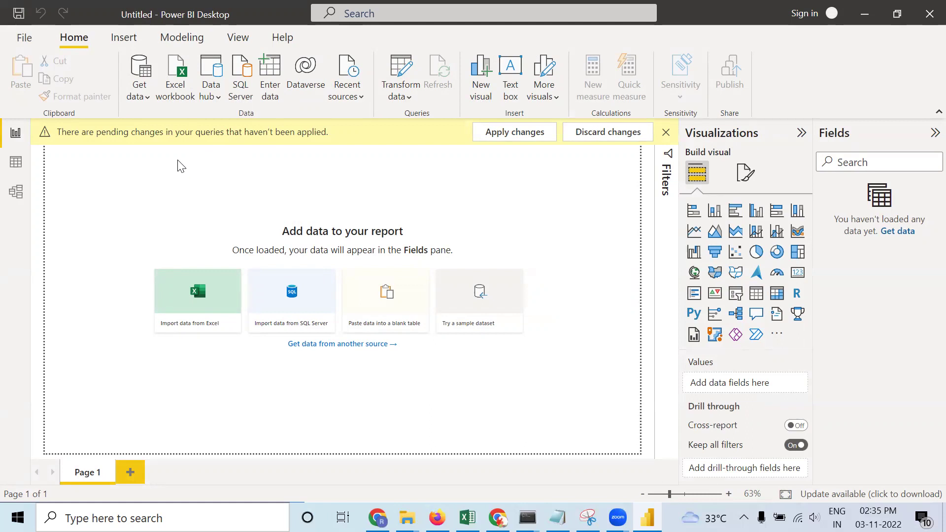
- Discard the pending changes to the Mobile, Online Class and Toys queries
click(593, 139)
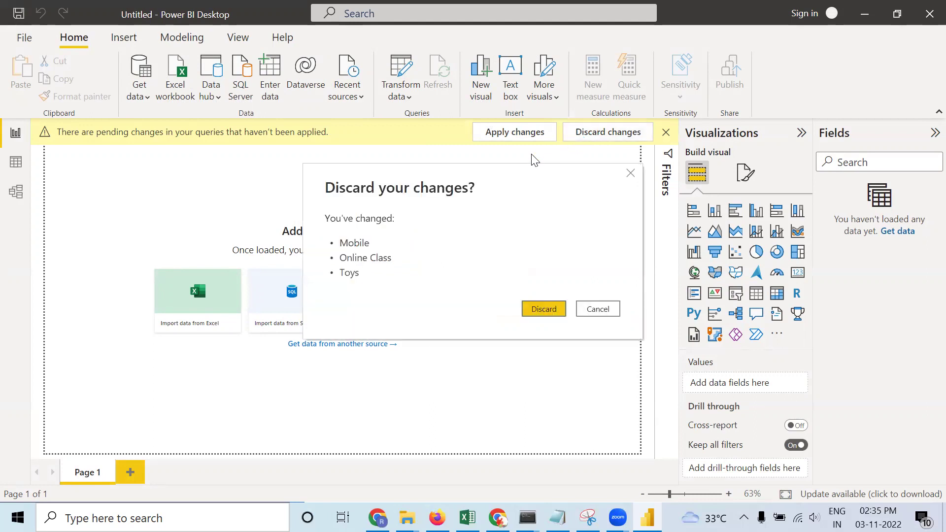
click(559, 310)
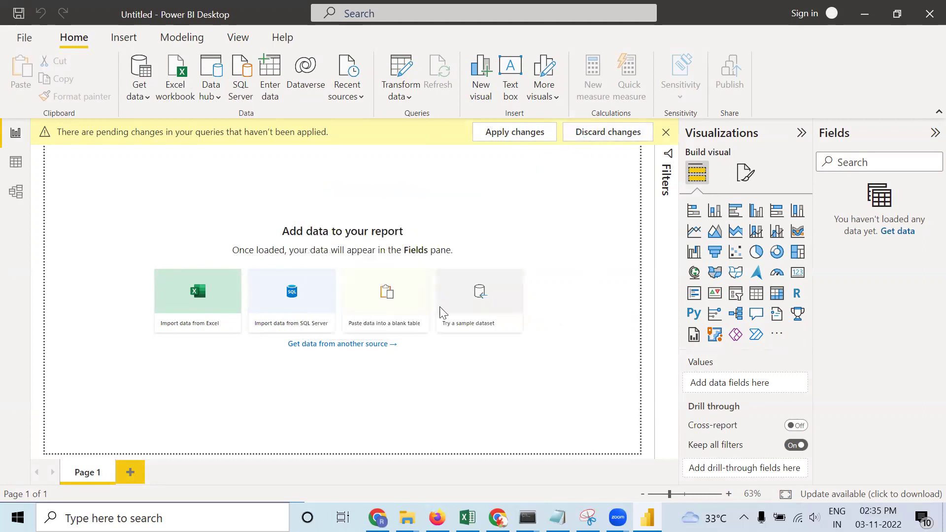
- Import Sheet1 of the Indian-States-and-Districts-List.xlsx workbook from Downloads and open it for transformation in the Power Query Editor
click(145, 99)
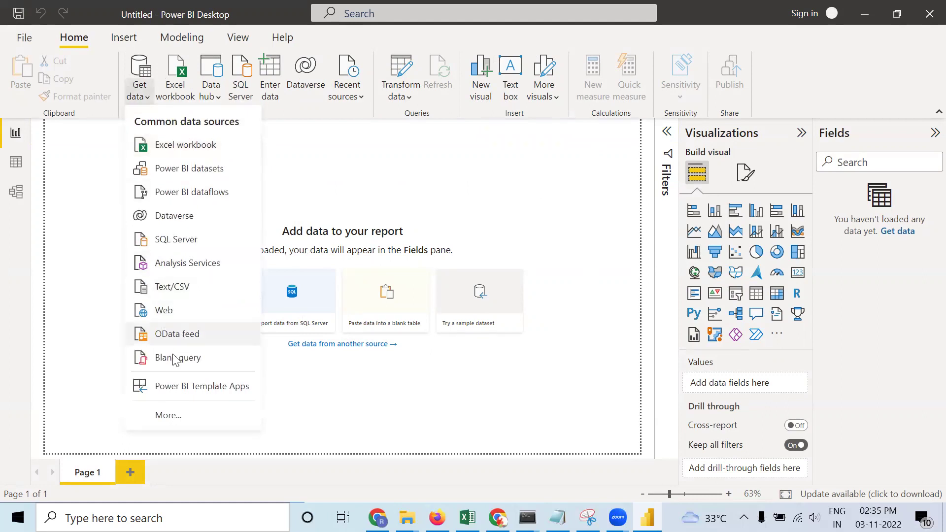
click(180, 144)
scroll(196, 291, down, 10)
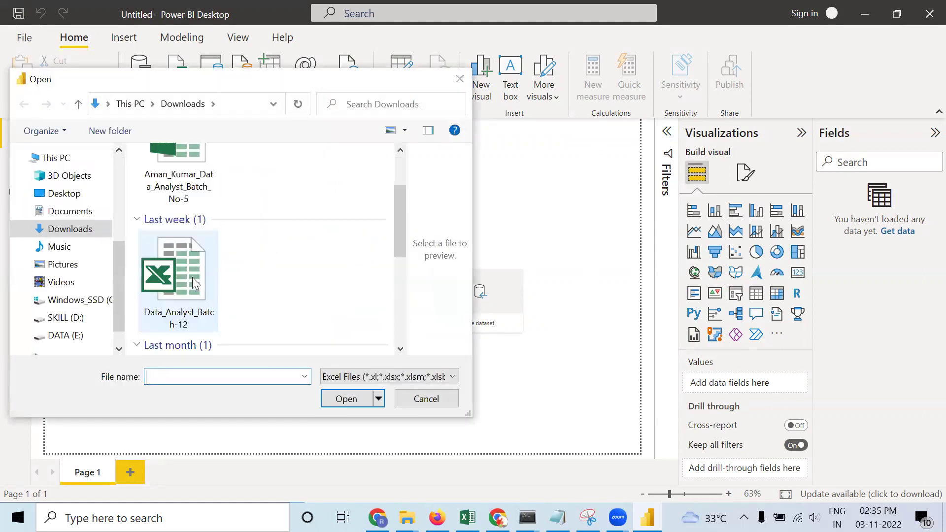
click(291, 231)
click(347, 400)
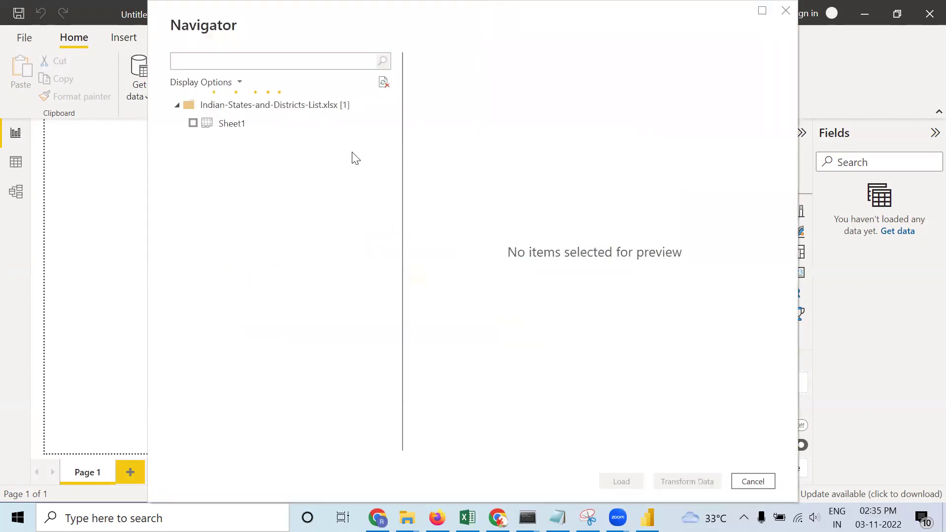
click(193, 123)
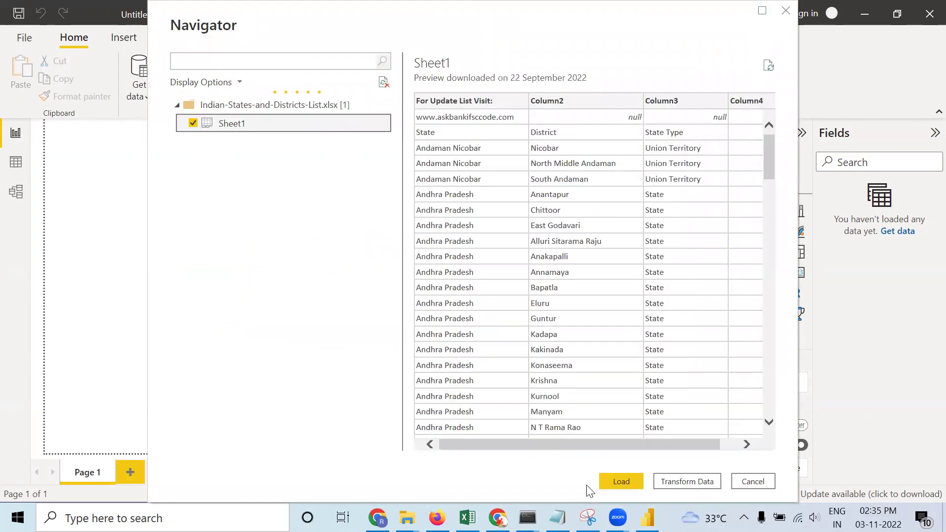
click(688, 480)
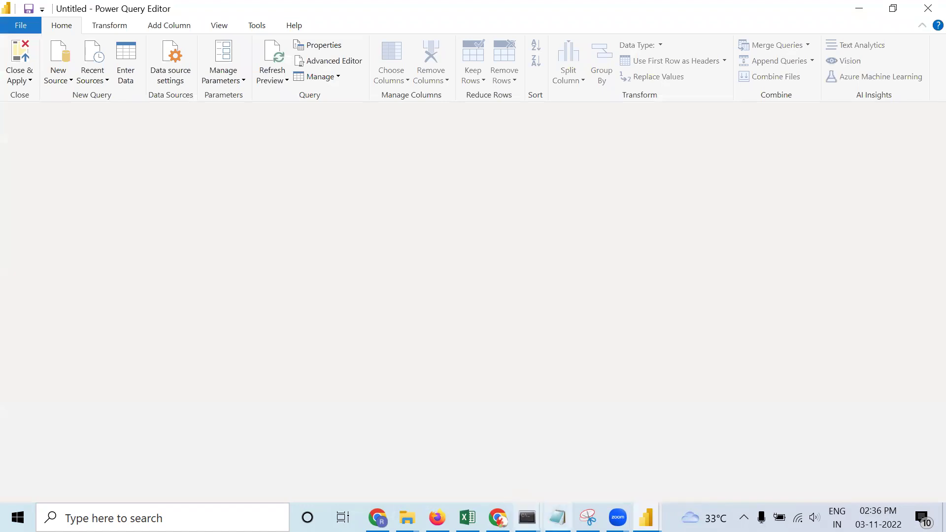
mouse_move(616, 517)
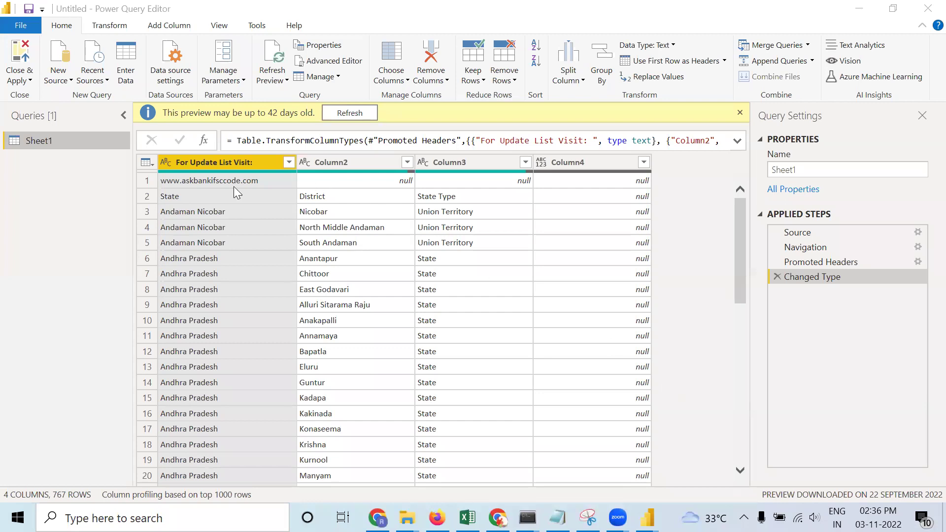
- Remove the empty Column4 and the top 1 row from the Sheet1 query
right_click(586, 160)
click(606, 179)
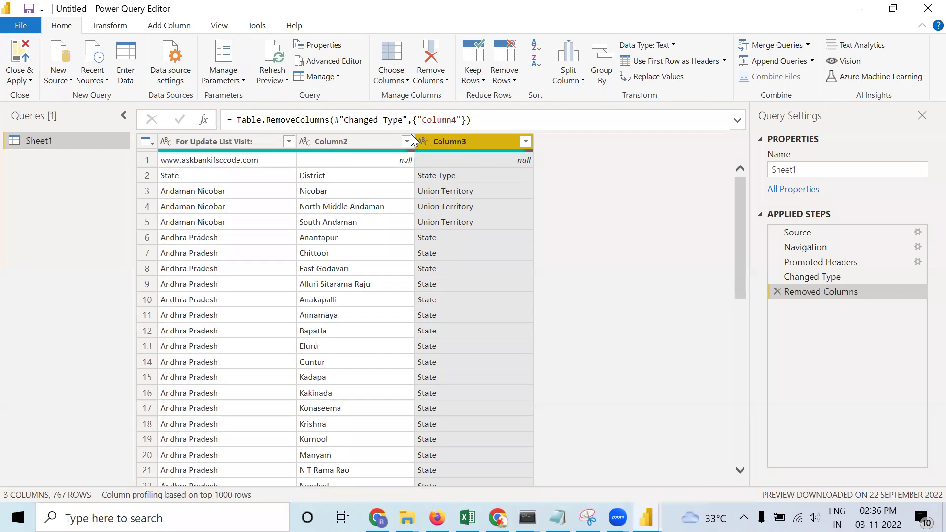
click(512, 86)
click(532, 97)
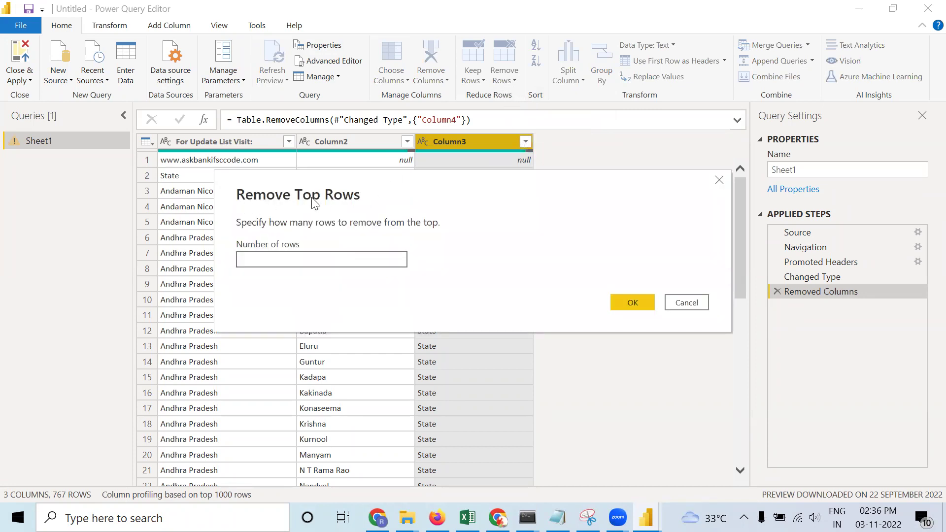
click(620, 306)
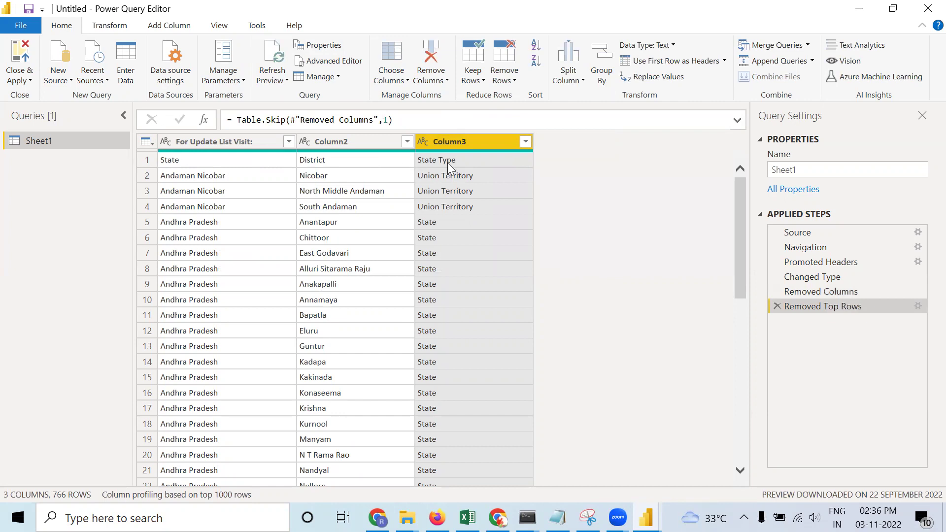
- Use the first row as headers in the Sheet1 query and apply the query changes to the report
click(651, 61)
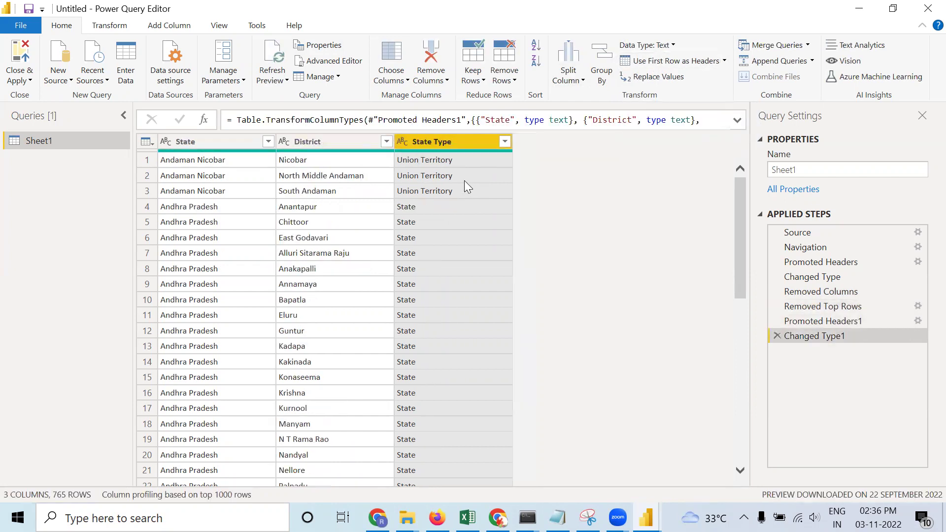
click(18, 55)
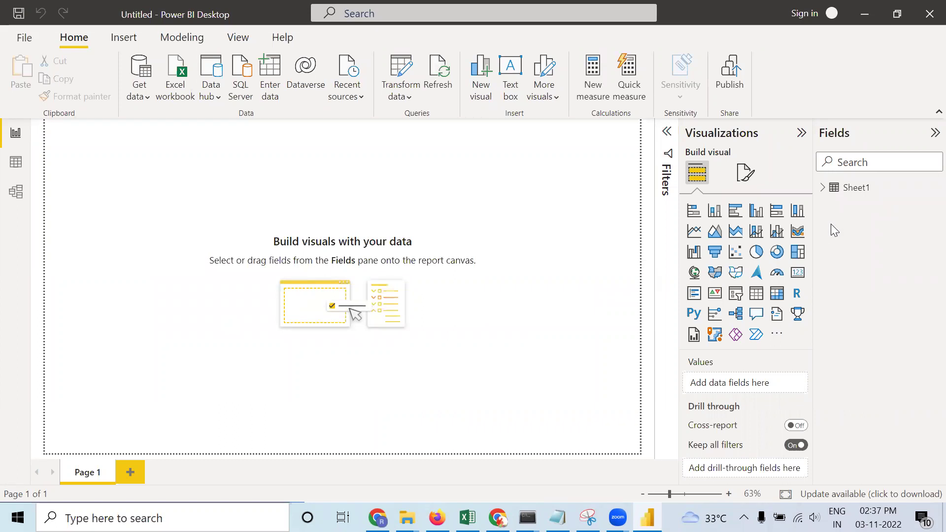
- Examine the fields of the Sheet1 table and look through its State, District and State Type rows in the data view
click(827, 189)
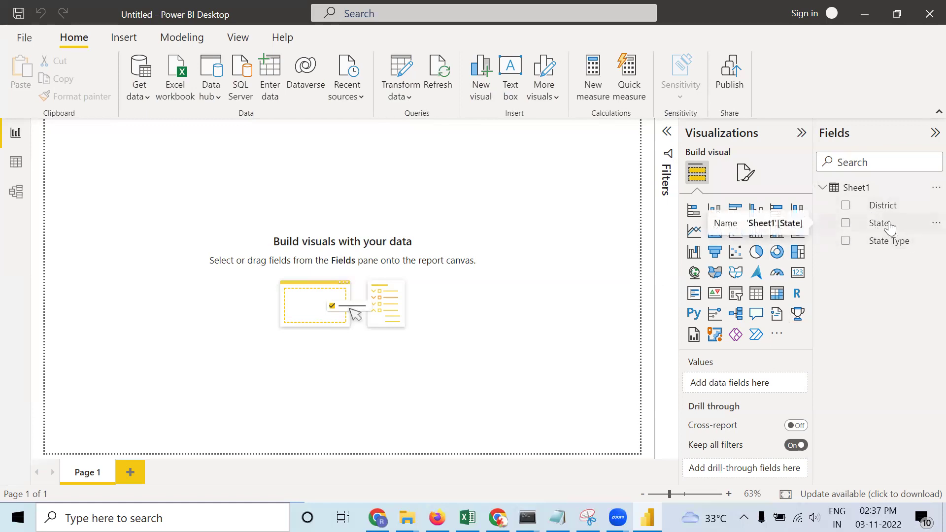
click(16, 162)
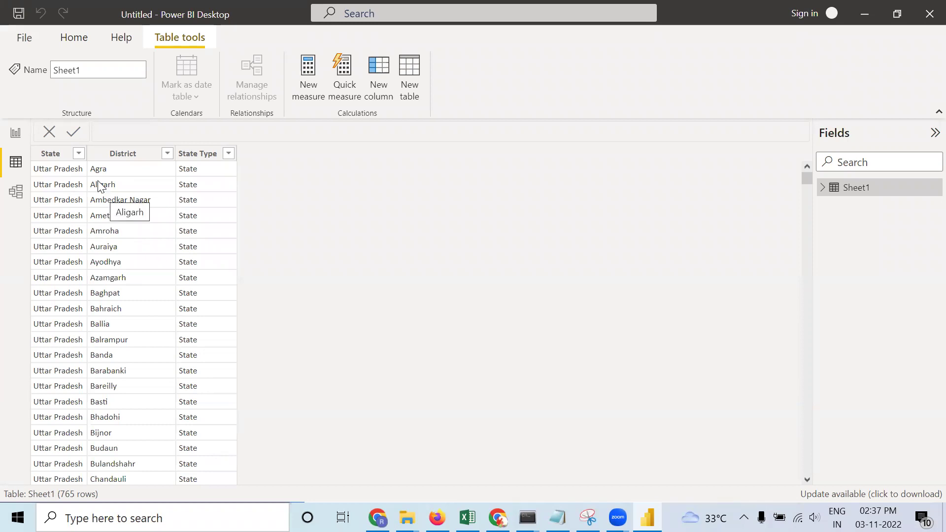
scroll(112, 256, down, 4)
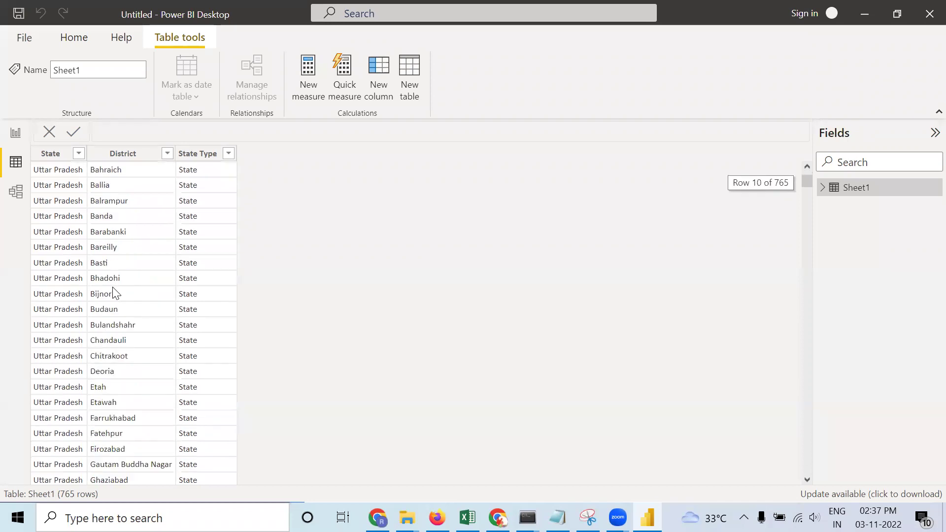
scroll(90, 269, down, 1)
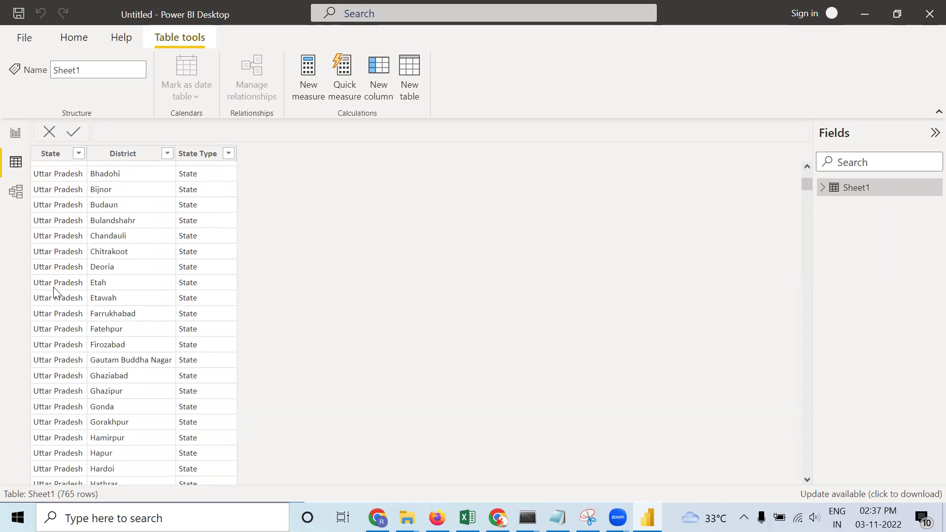
scroll(61, 240, up, 4)
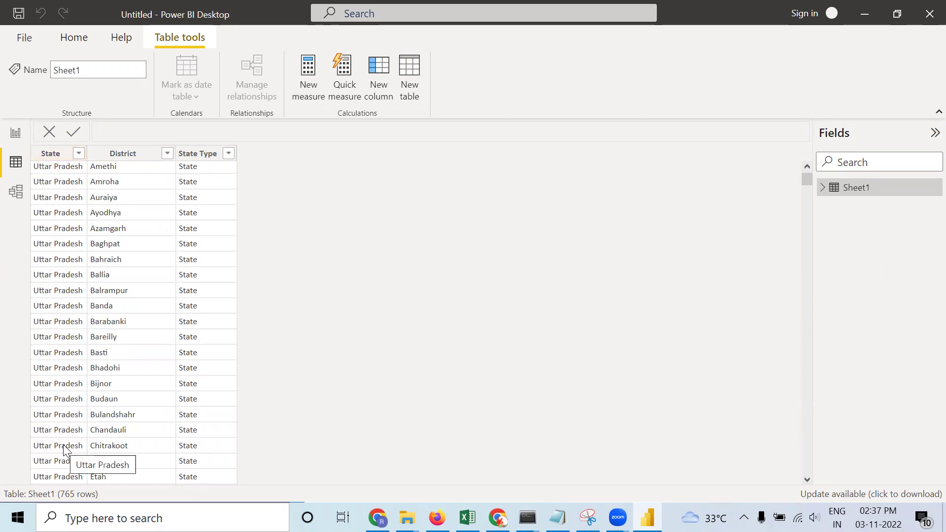
scroll(64, 406, down, 20)
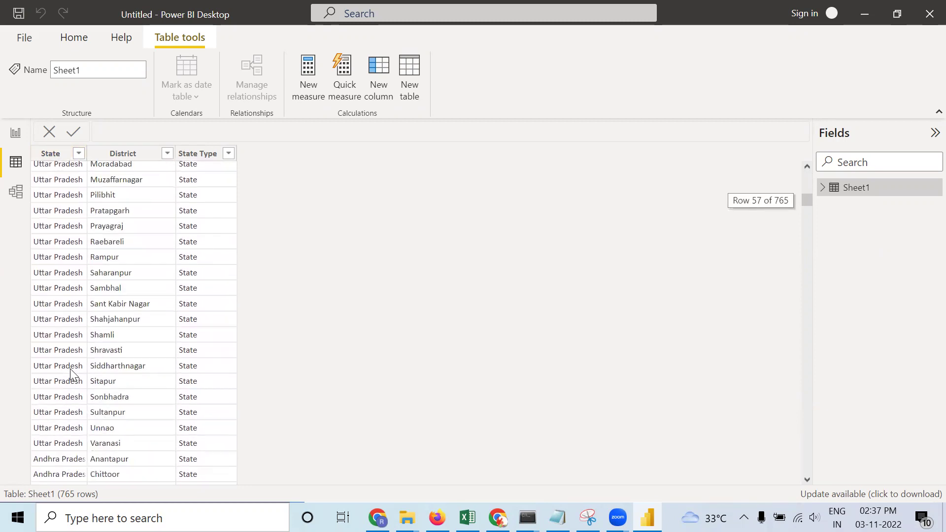
scroll(74, 354, down, 5)
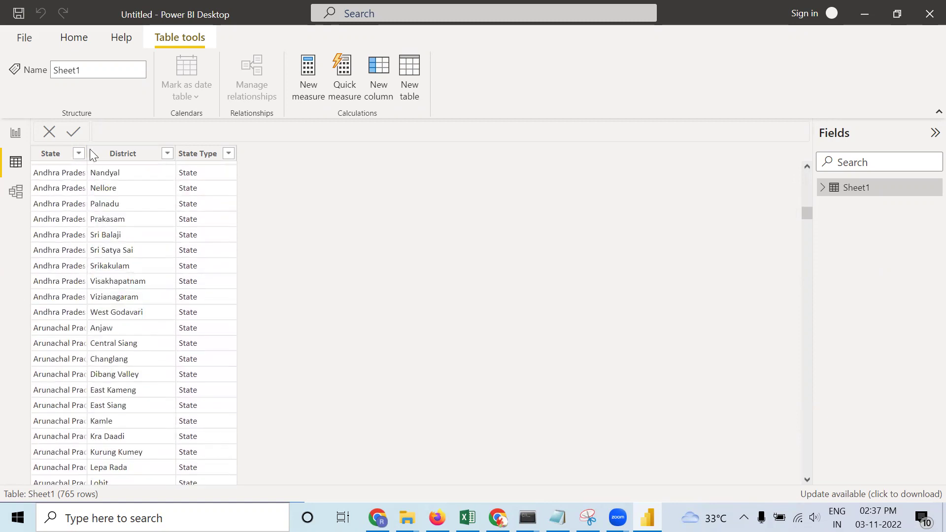
scroll(74, 345, down, 8)
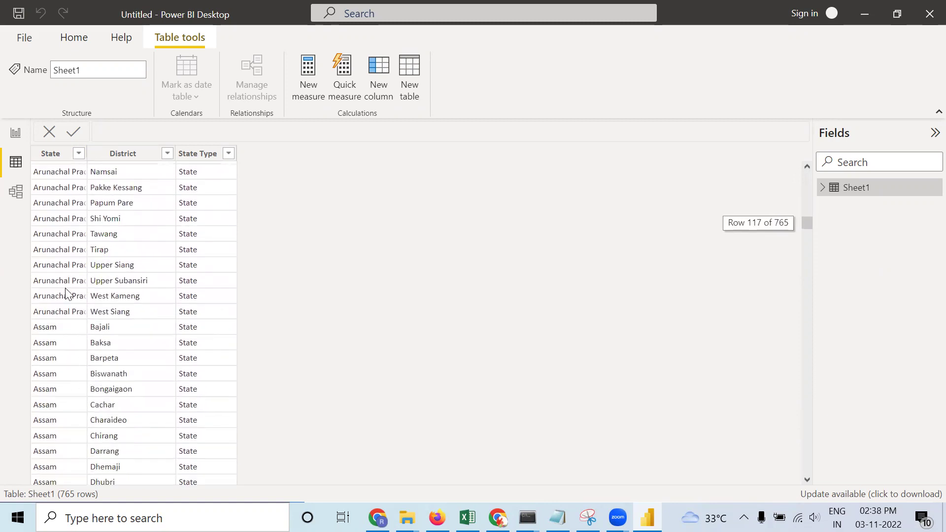
scroll(106, 285, down, 10)
scroll(106, 300, down, 7)
drag(807, 245, 800, 333)
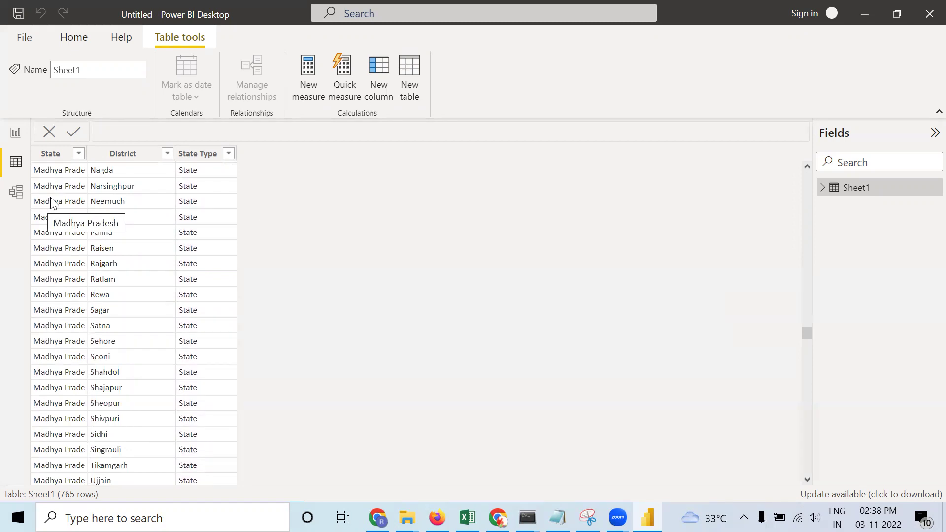
- Add a clustered bar chart to the report page and enlarge it to cover most of the canvas
click(16, 133)
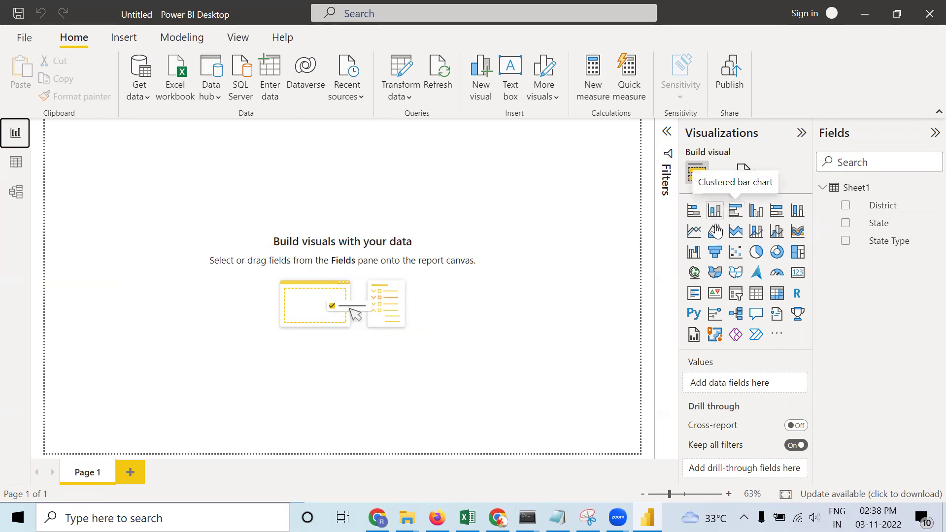
click(734, 212)
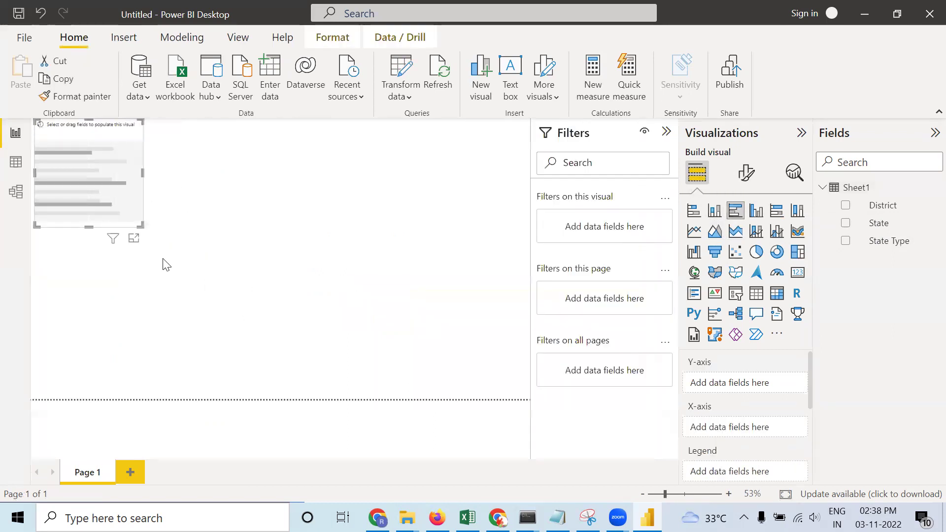
drag(143, 223, 426, 323)
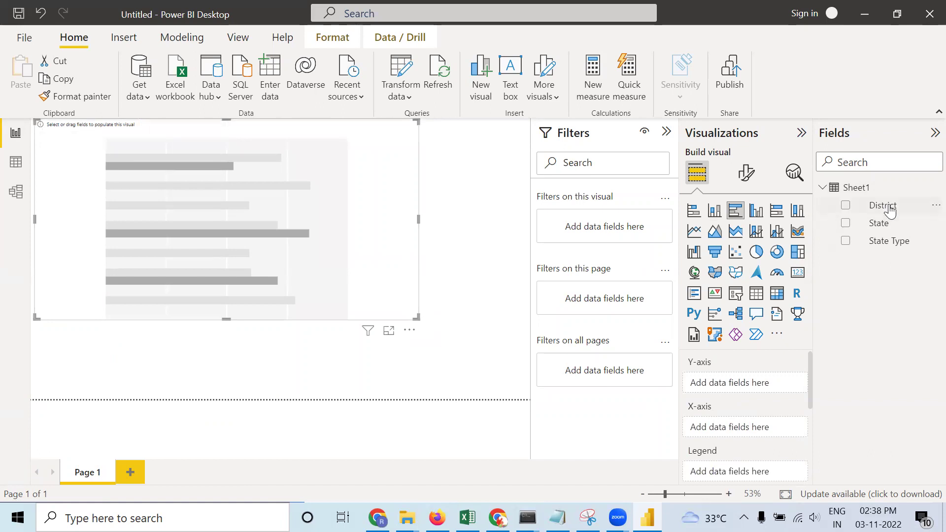
- Assign State to the bar chart's Y-axis and the count of State to its X-axis
drag(882, 224, 728, 389)
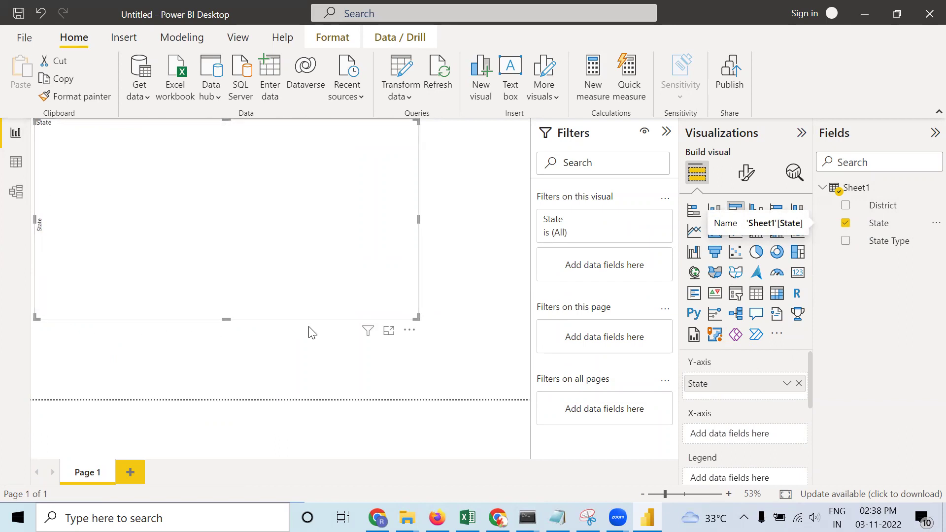
mouse_move(876, 225)
mouse_down()
mouse_move(742, 396)
mouse_move(738, 435)
mouse_up()
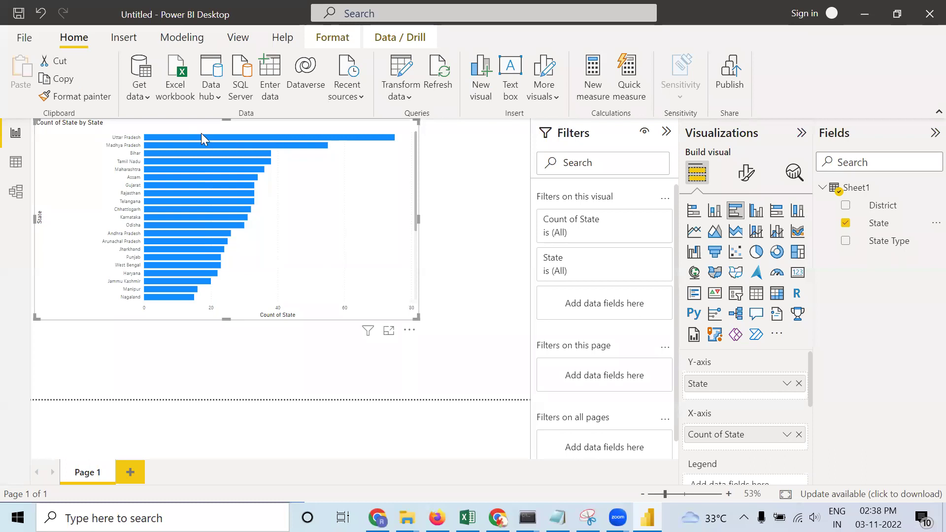
- Inspect the Uttar Pradesh bar's count, highlight that bar and clear the highlight again
mouse_move(238, 140)
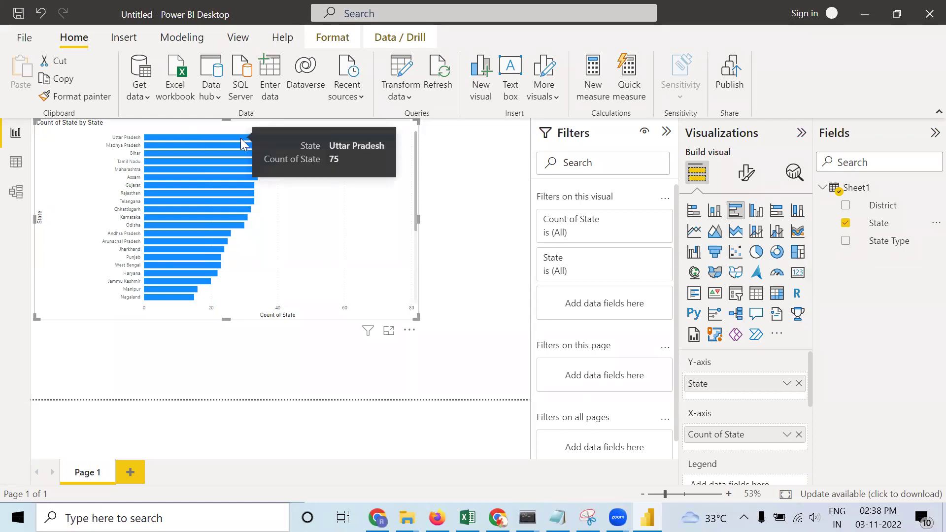
click(240, 139)
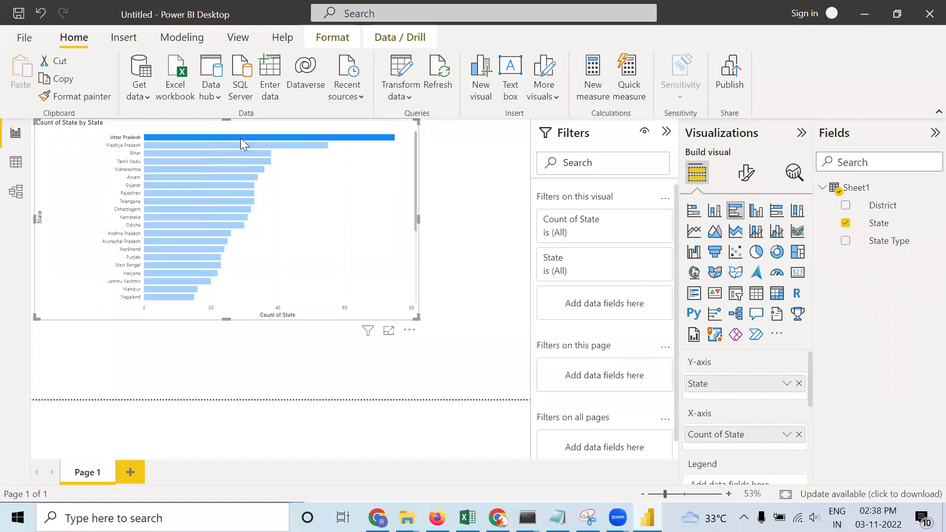
click(381, 186)
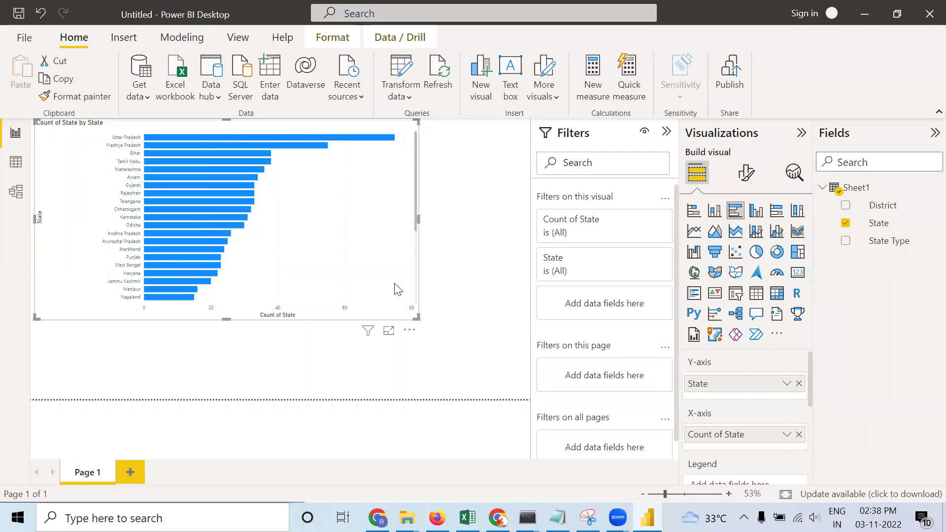
- Enlarge the bar chart down to the lower edge of the report page
drag(414, 318, 461, 400)
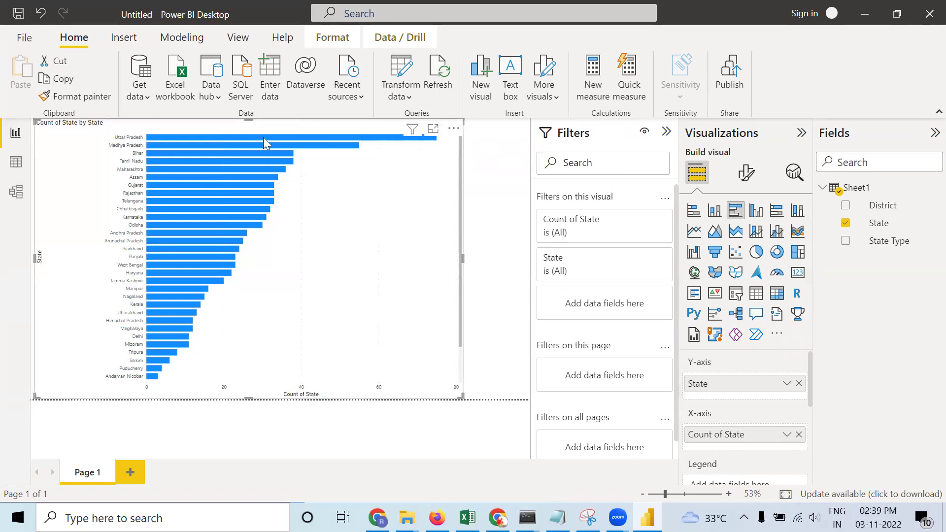
mouse_move(420, 141)
mouse_move(188, 337)
- Turn on data labels for the bar chart and check the labelled counts through to the last state
click(745, 173)
scroll(731, 375, down, 1)
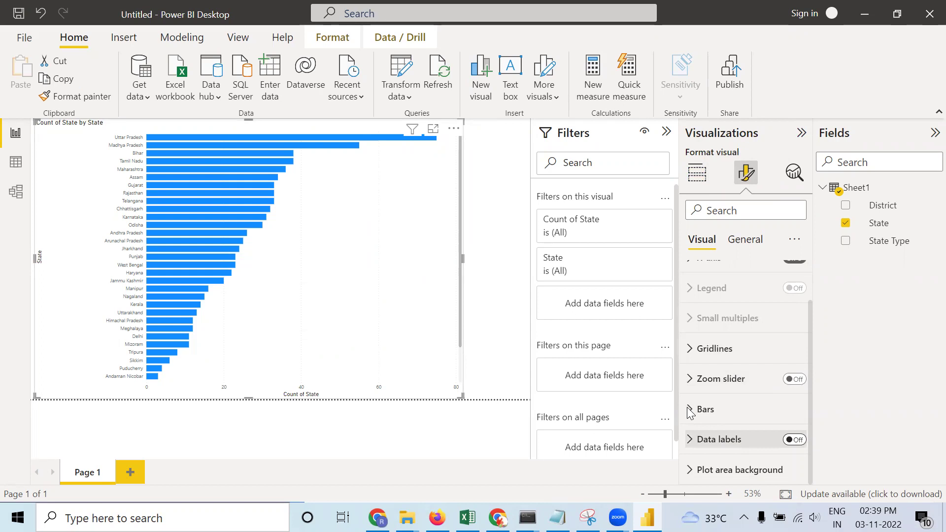
click(795, 440)
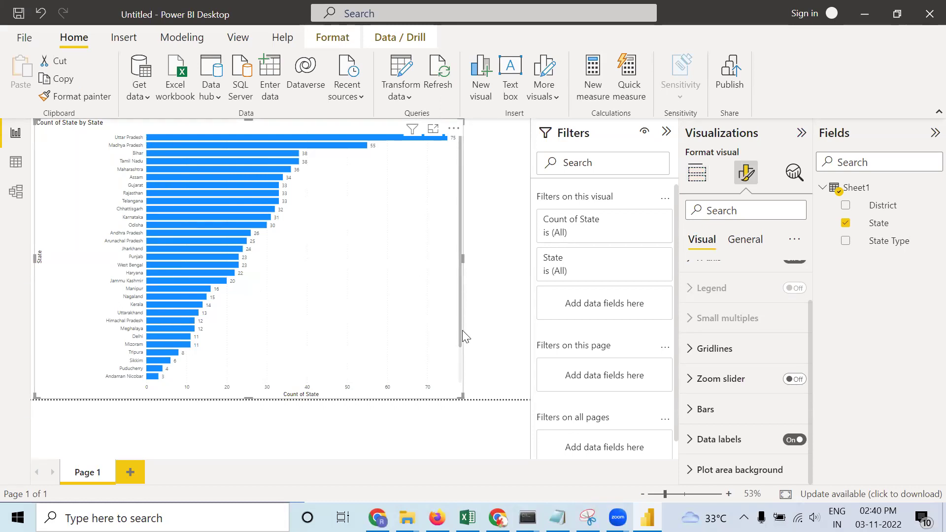
drag(459, 340, 461, 386)
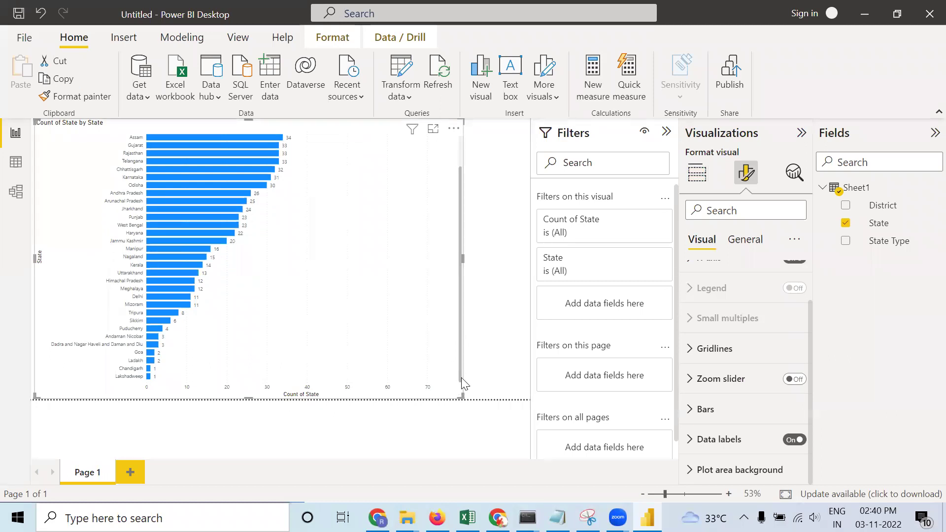
drag(463, 383, 460, 334)
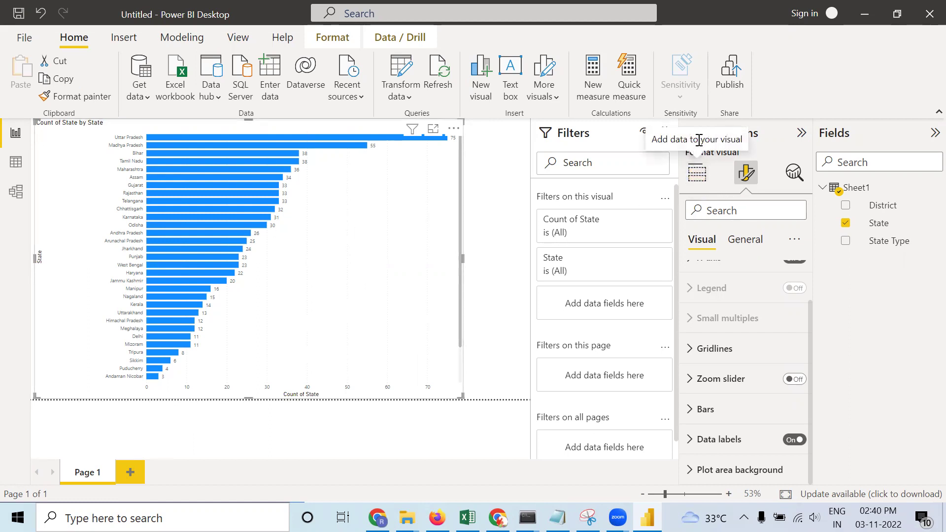
- Try the state counts as a pie chart and switch the visual back to a clustered bar chart
click(697, 173)
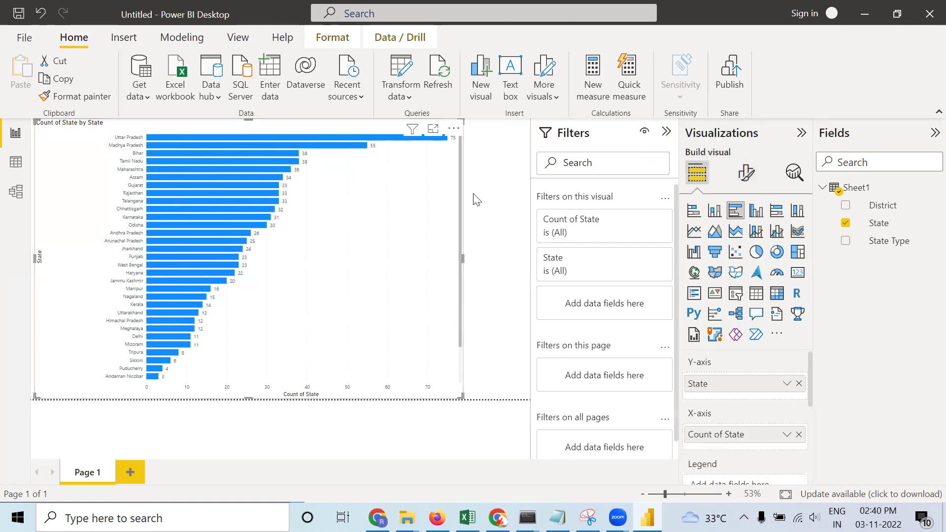
click(757, 252)
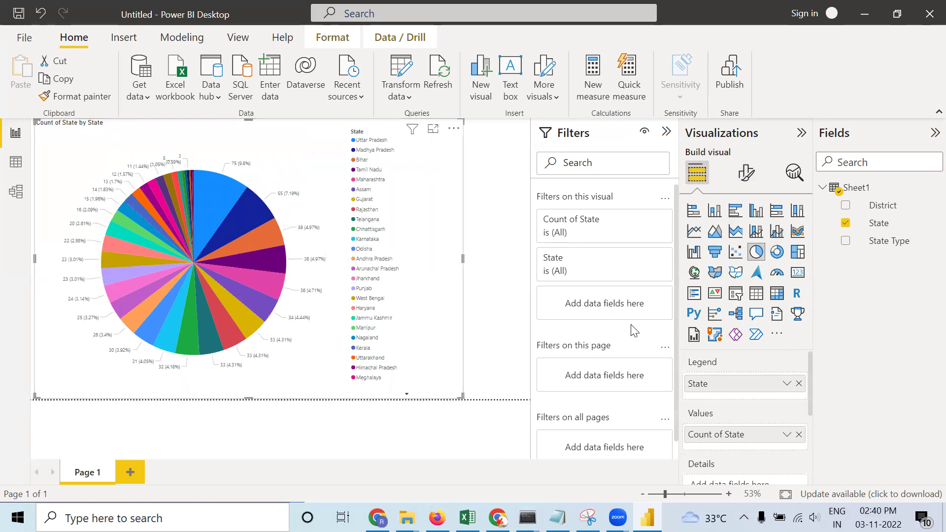
click(735, 210)
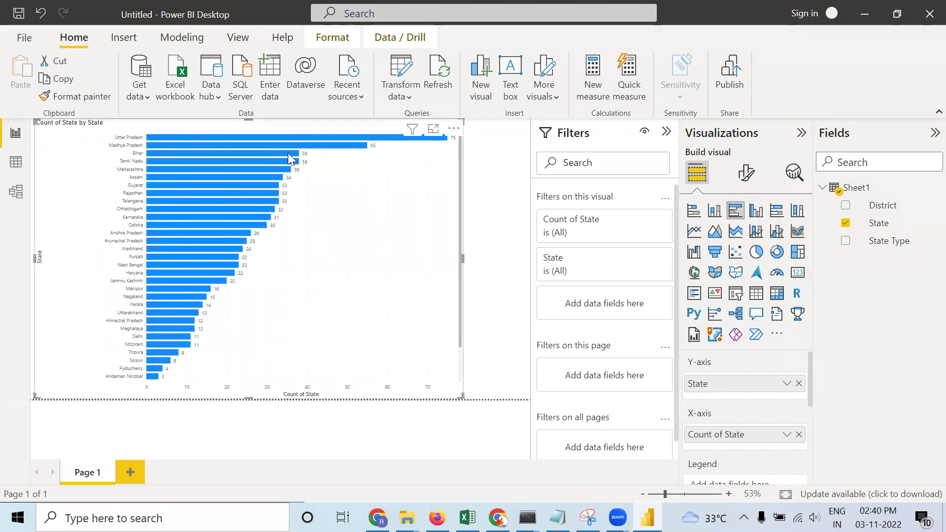
- Format the bar chart's Y-axis values with font size 17 and black text
click(743, 176)
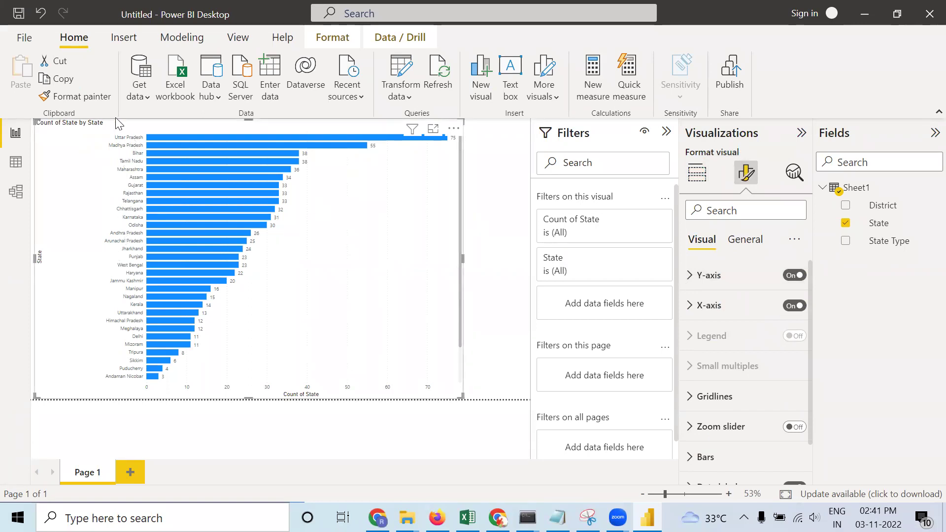
click(707, 279)
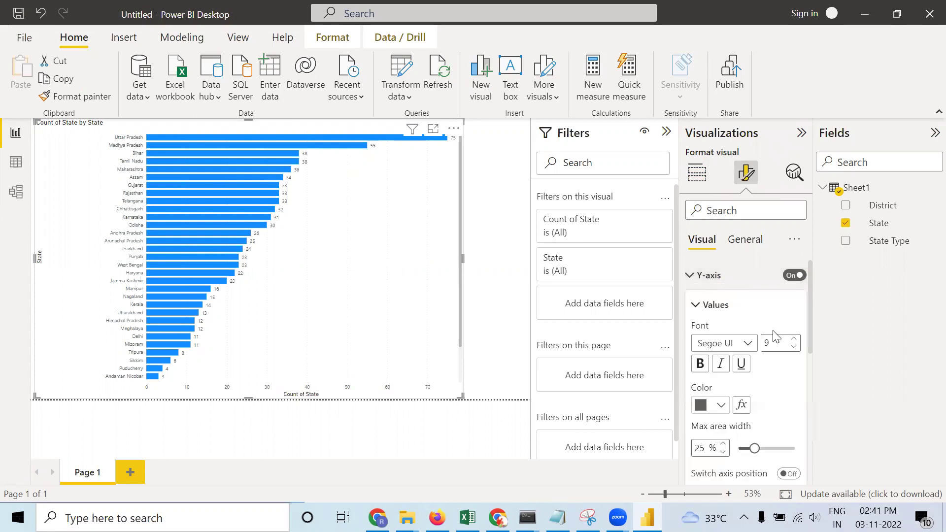
click(792, 340)
click(793, 340)
click(792, 340)
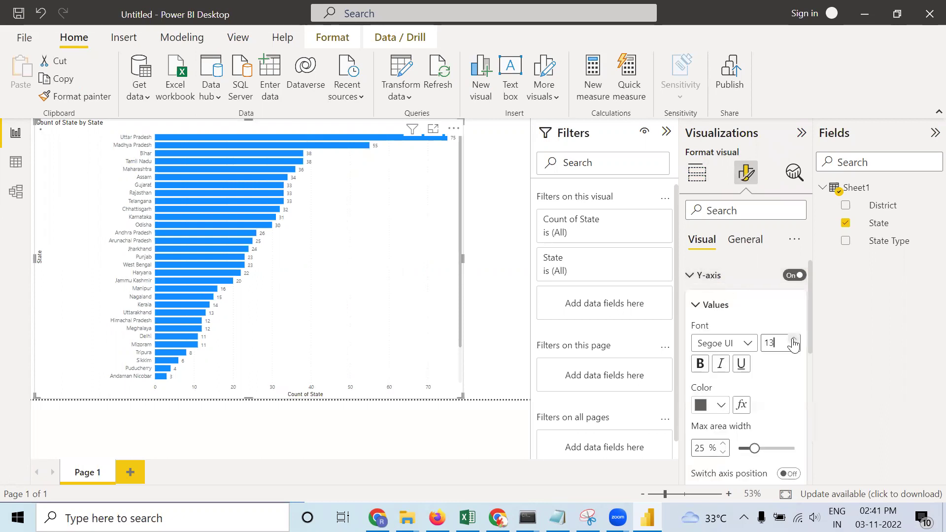
click(792, 340)
click(793, 340)
click(793, 340)
click(792, 340)
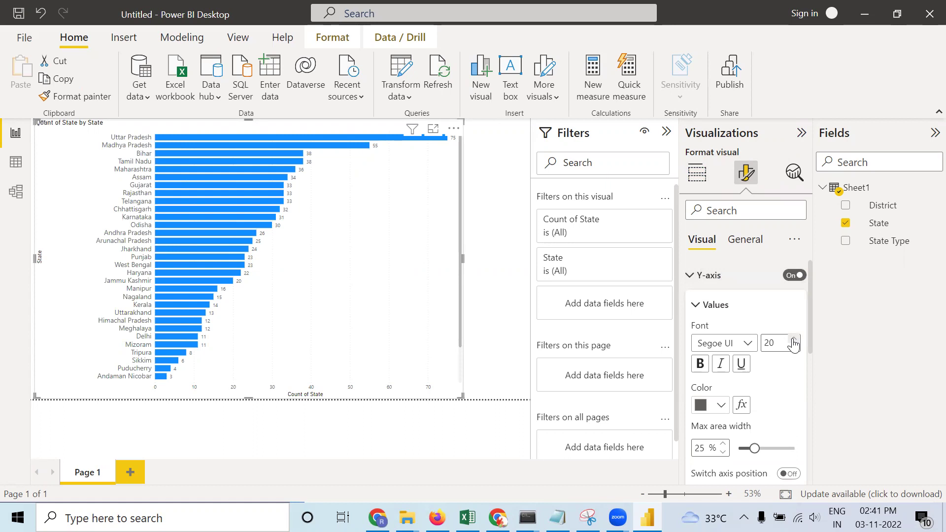
key(Down)
key(Down)
key(Down)
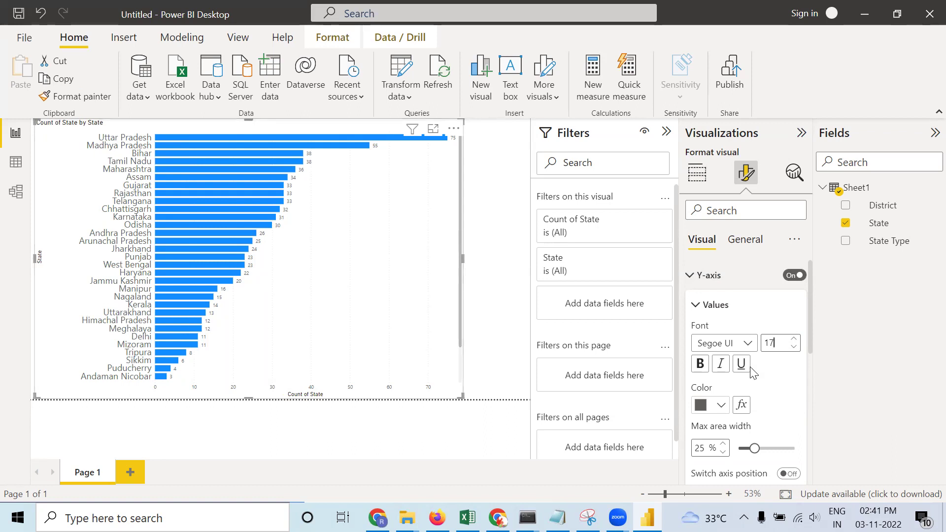
click(721, 405)
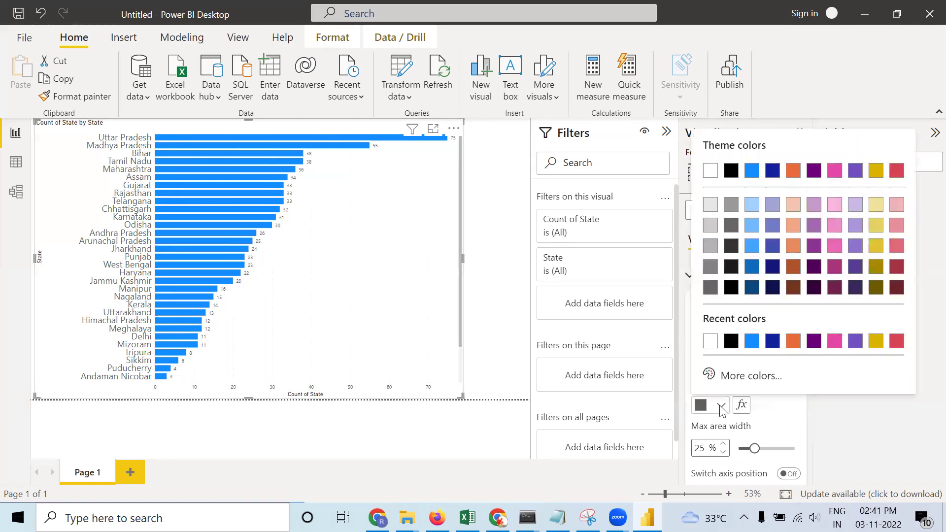
click(732, 294)
- Format the Y-axis title as bold, font size 20, in red
scroll(733, 315, down, 2)
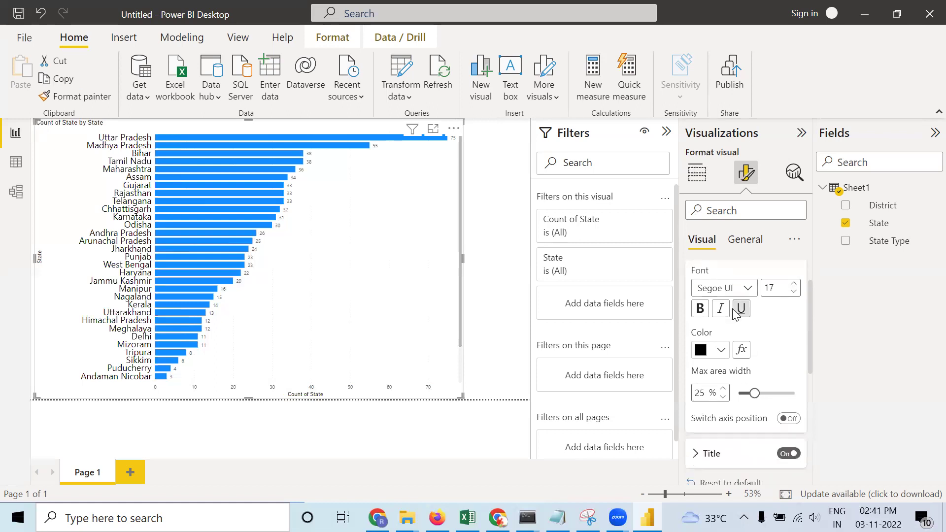
scroll(734, 305, down, 3)
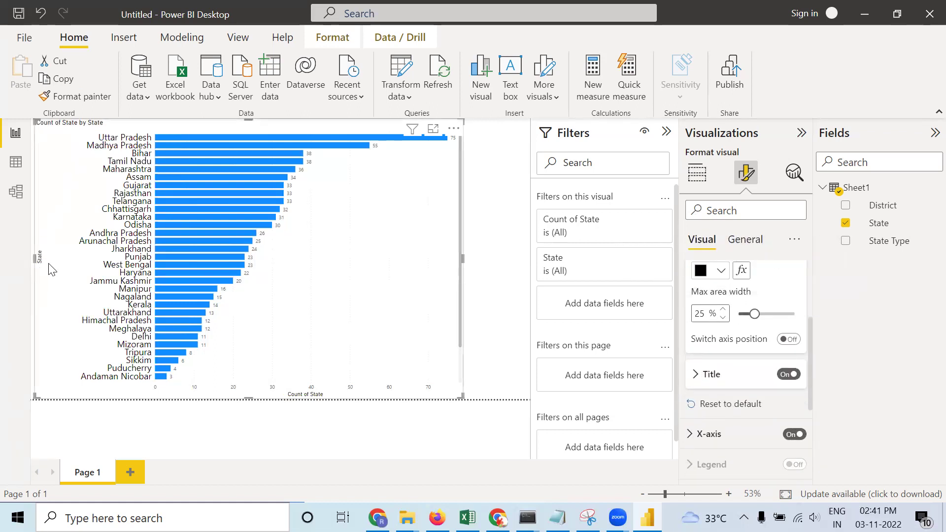
click(696, 376)
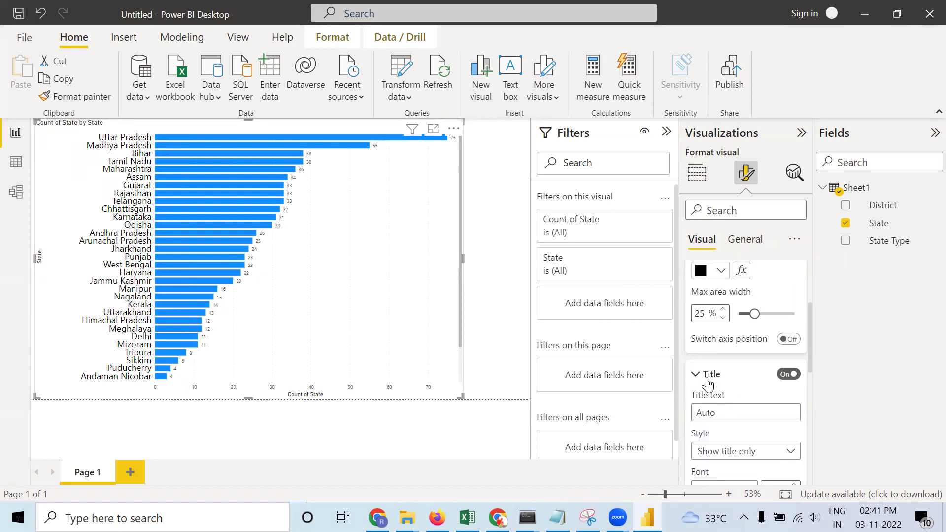
scroll(749, 401, down, 3)
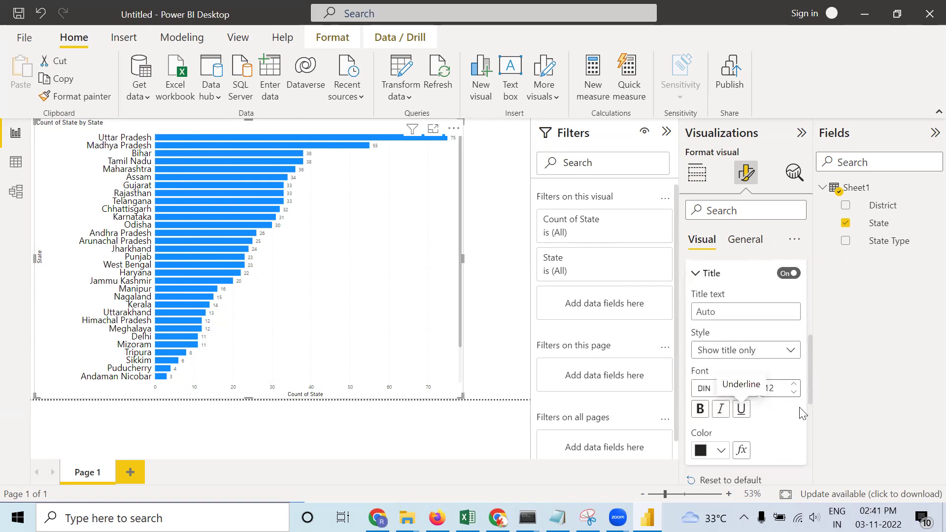
click(793, 386)
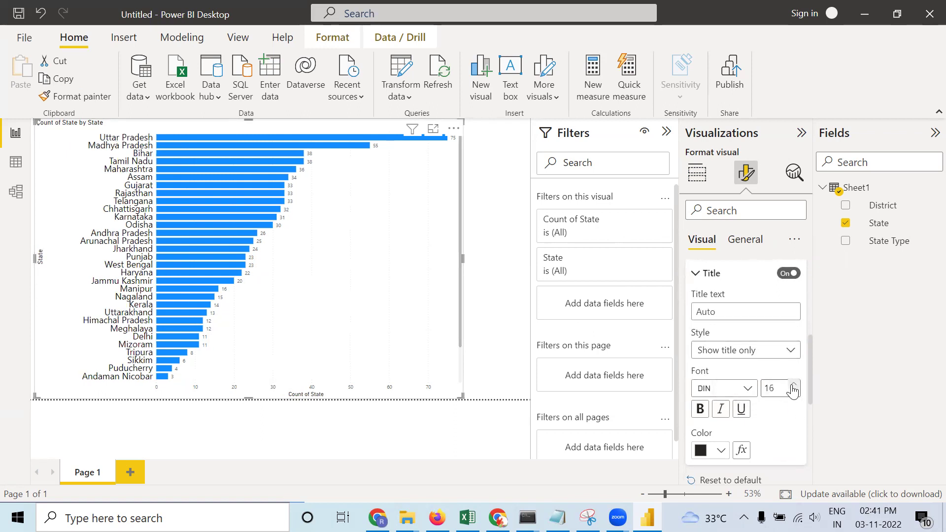
click(793, 390)
click(793, 391)
click(702, 415)
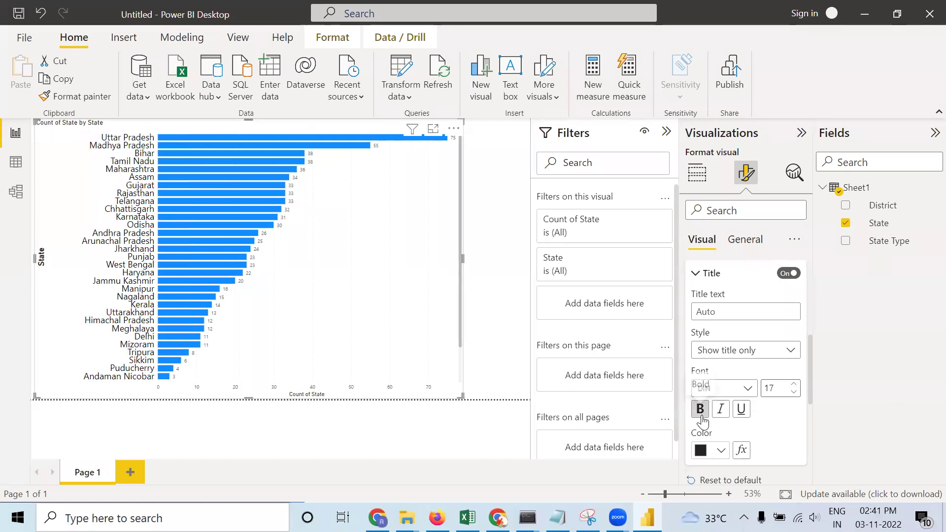
click(792, 390)
click(793, 391)
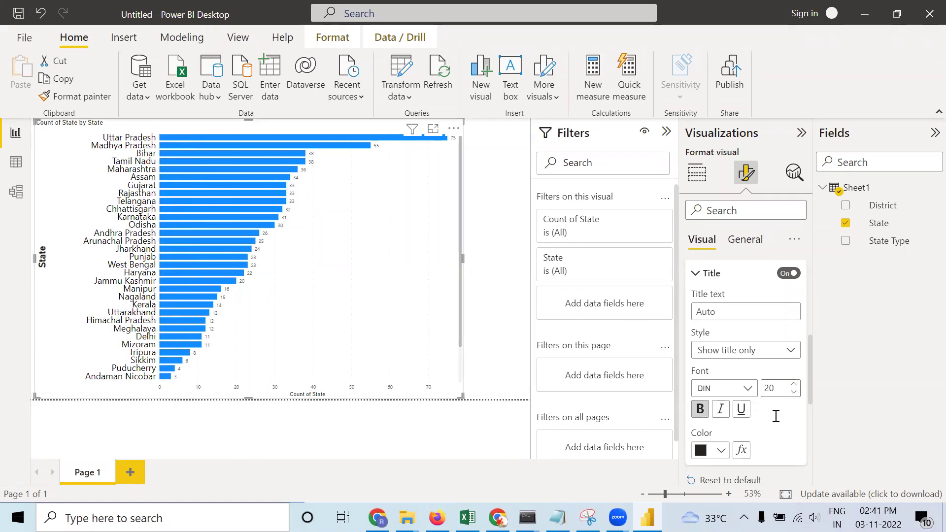
click(710, 450)
click(896, 386)
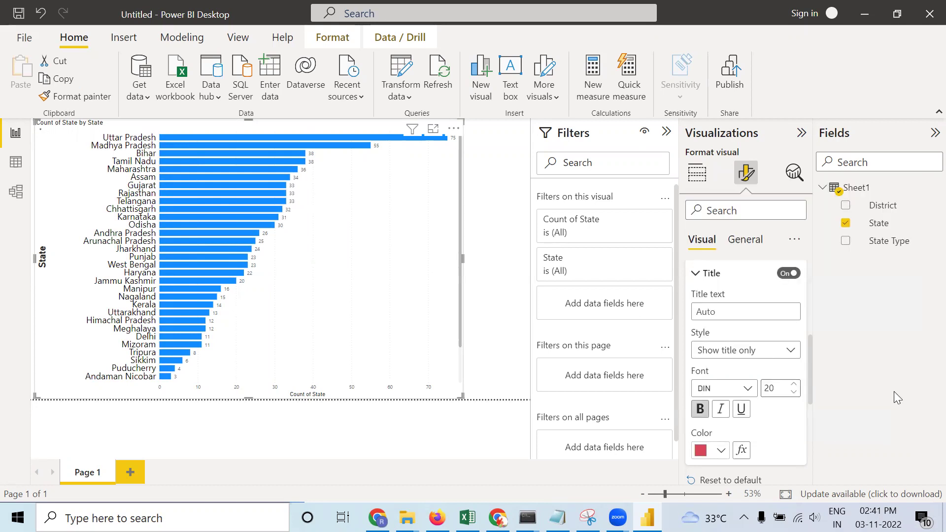
- Format the bar chart's X-axis values with font size 14 and black text
scroll(809, 359, down, 5)
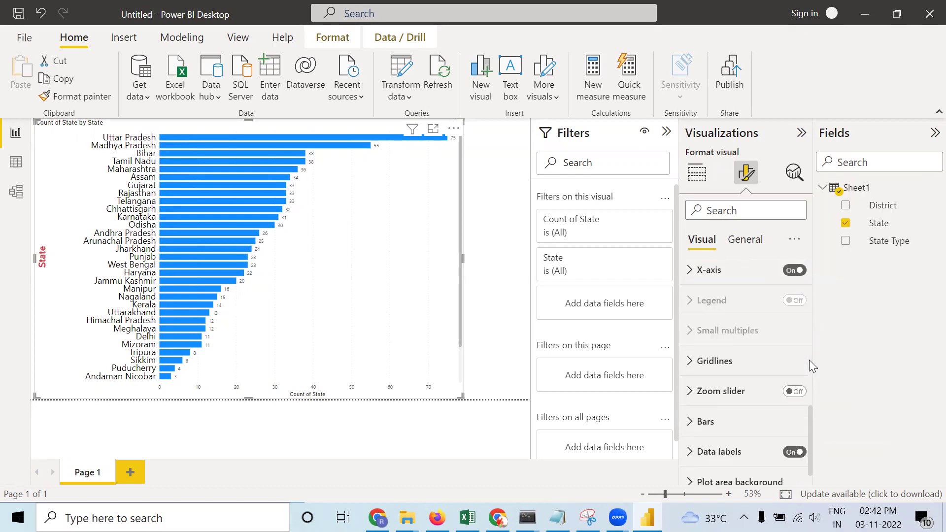
scroll(809, 359, up, 5)
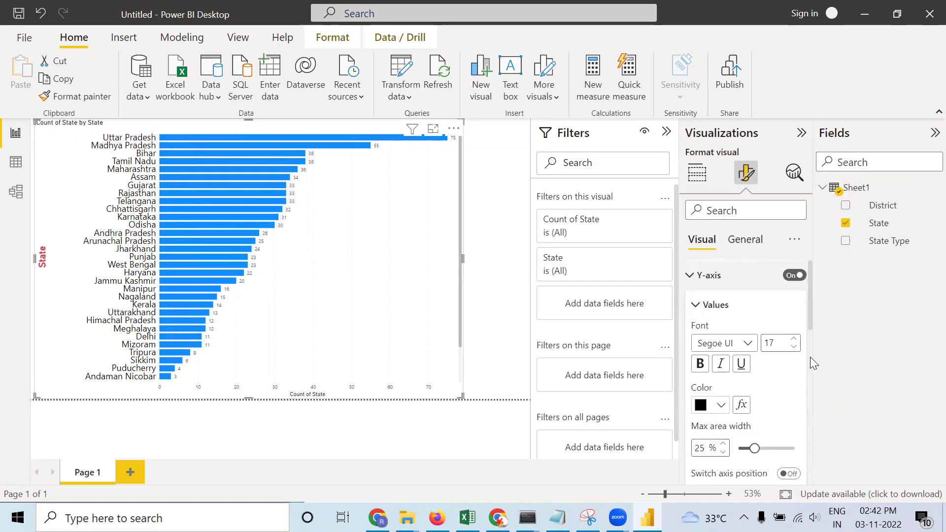
click(689, 277)
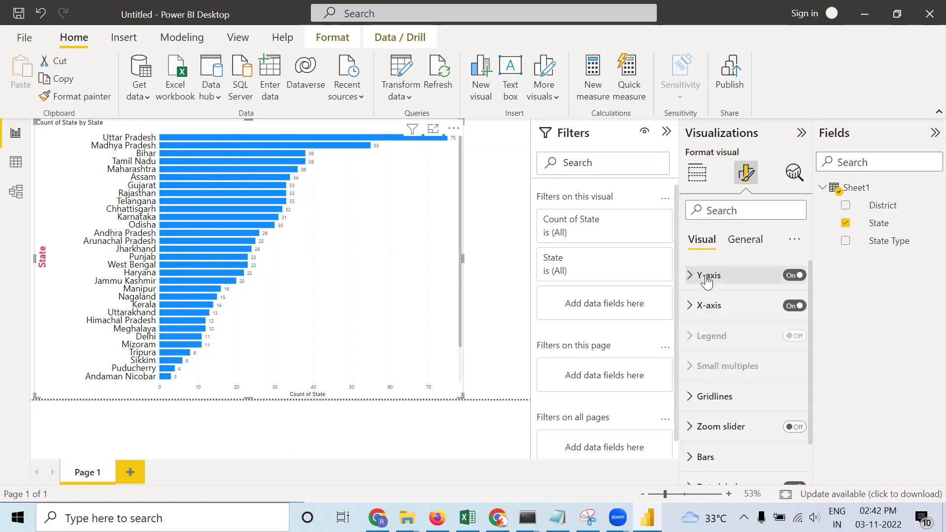
click(690, 305)
scroll(783, 352, down, 2)
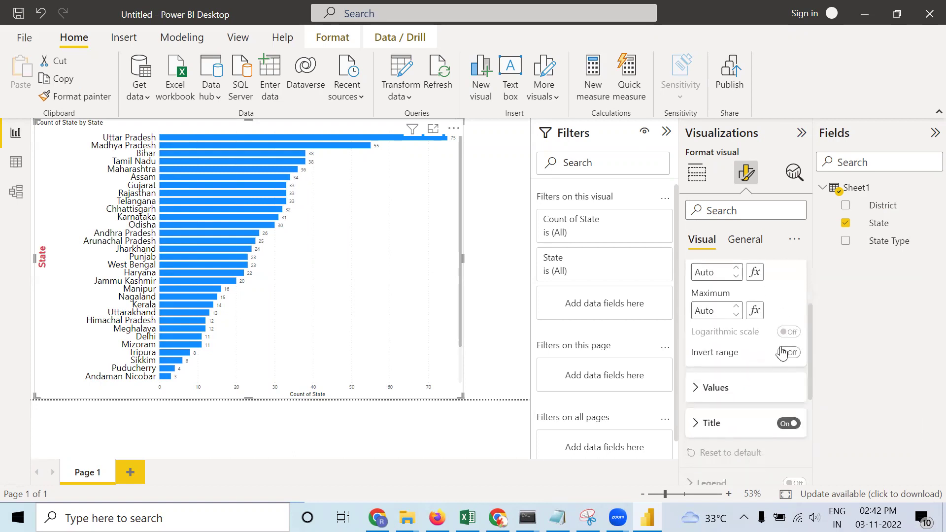
click(706, 389)
scroll(738, 369, down, 2)
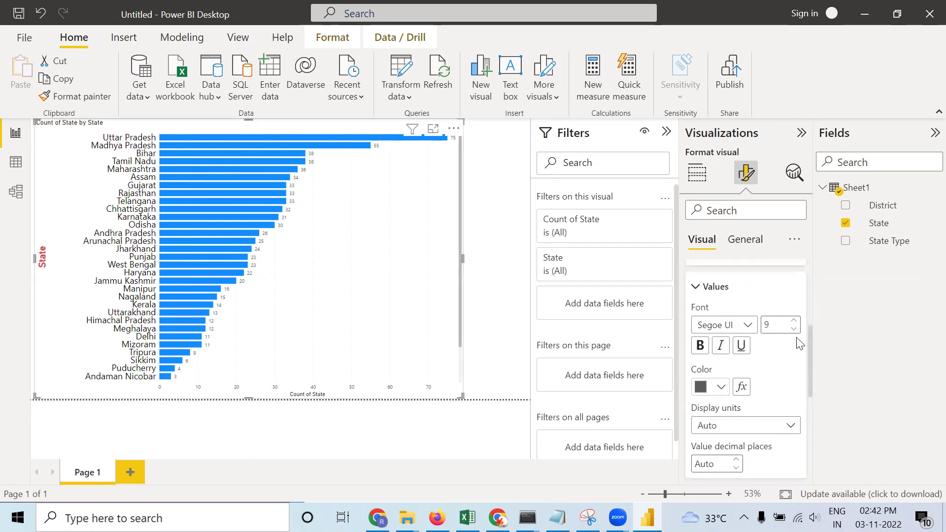
click(793, 320)
click(794, 320)
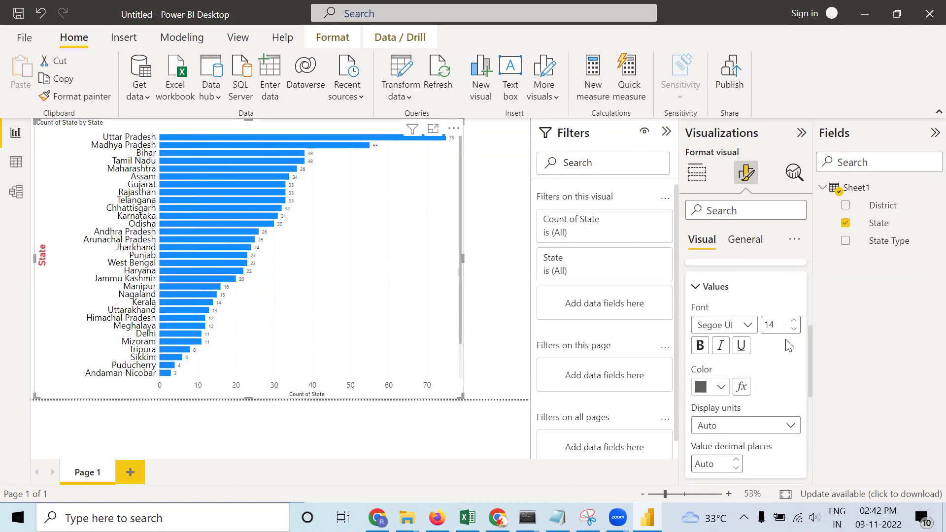
click(721, 386)
click(731, 323)
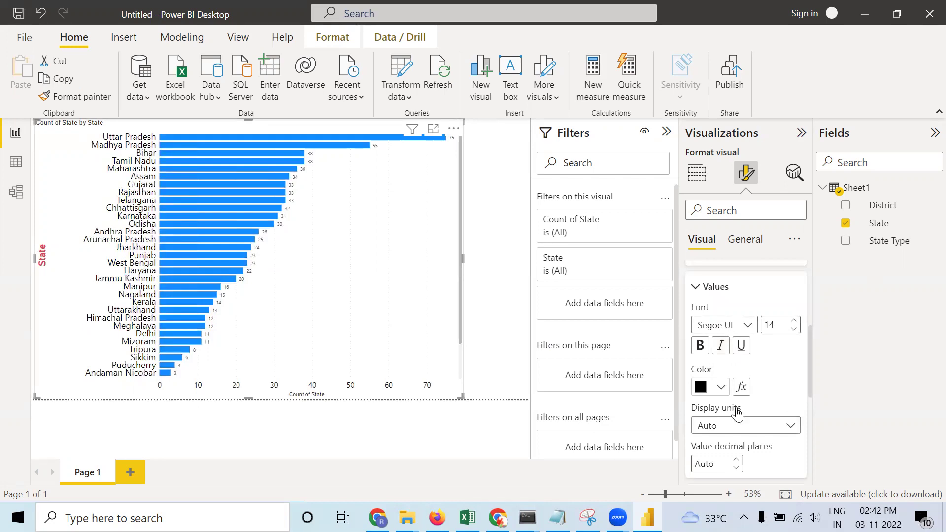
- Set the X-axis title text to "Number of Districts"
scroll(737, 414, down, 2)
click(720, 400)
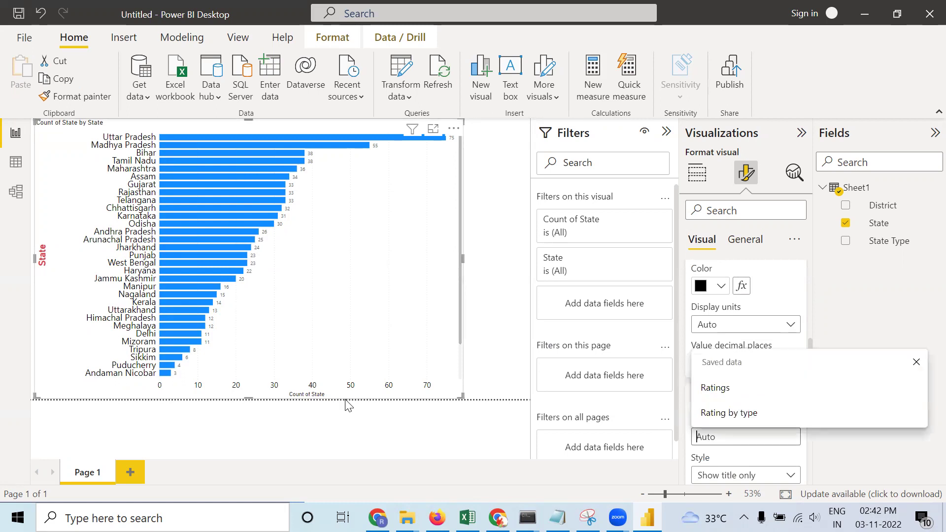
text(Number)
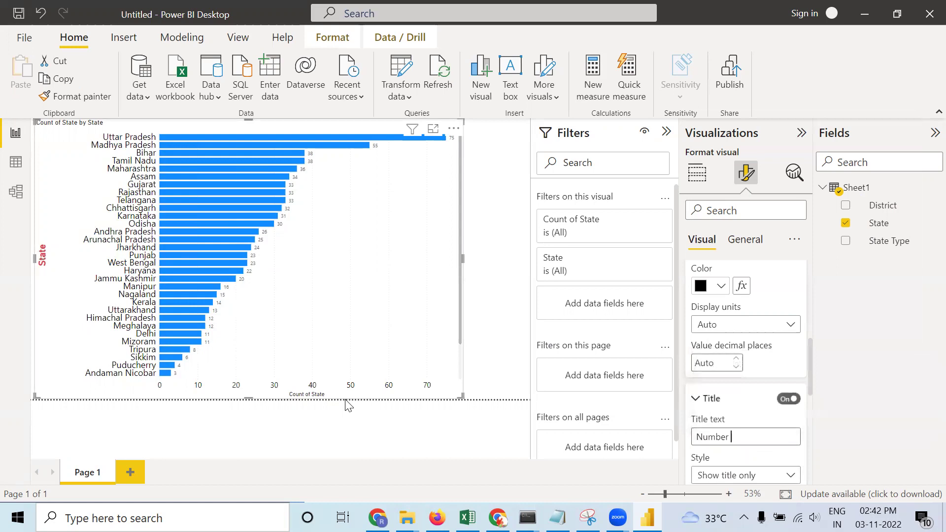
text( of Distrits)
click(762, 437)
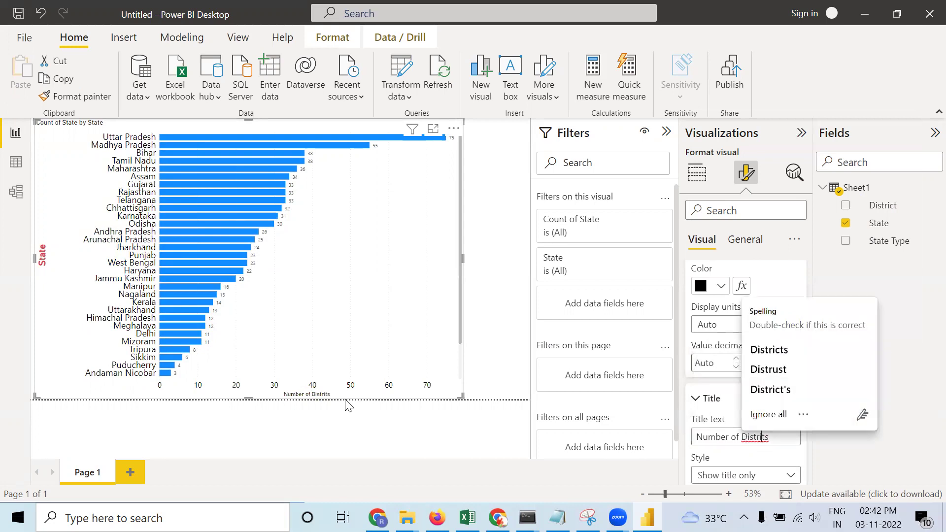
text(c)
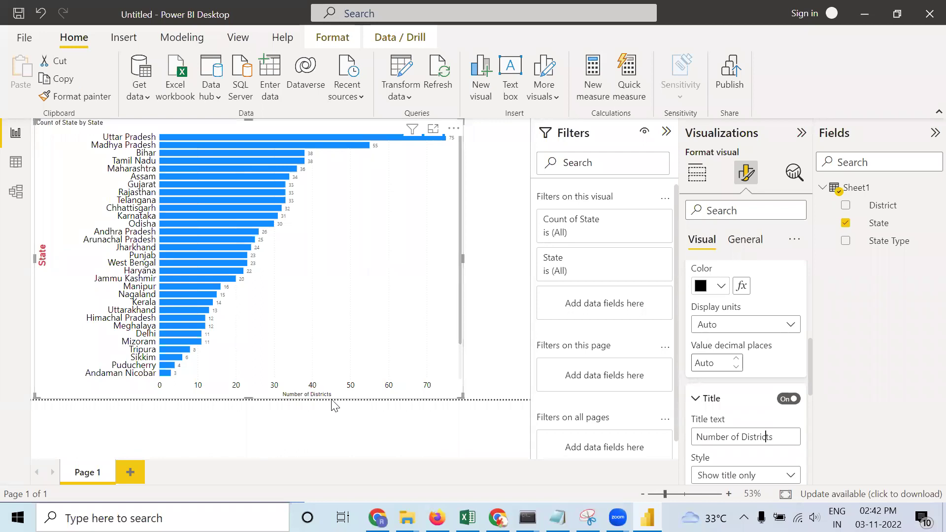
- Set the X-axis title's font size to 21
scroll(776, 411, down, 3)
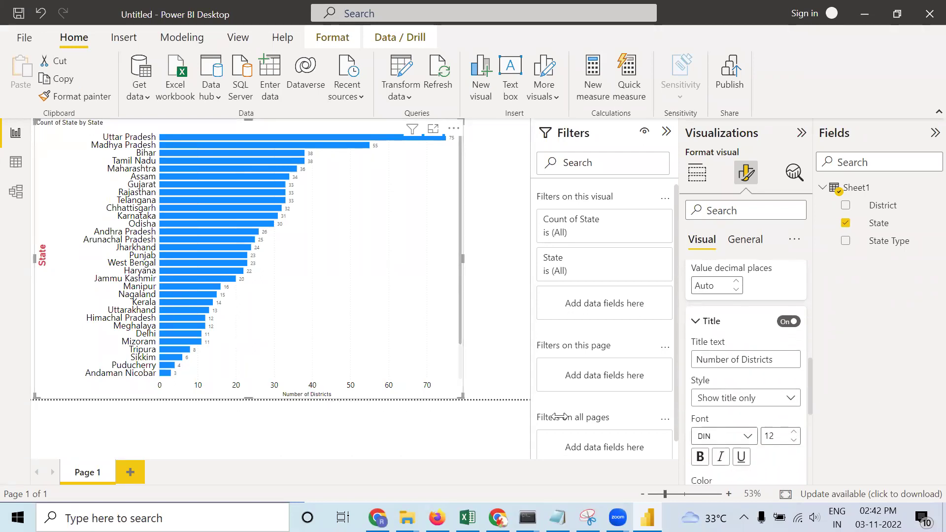
click(793, 409)
click(794, 409)
click(794, 410)
click(793, 410)
click(794, 410)
click(794, 410)
click(793, 410)
click(794, 410)
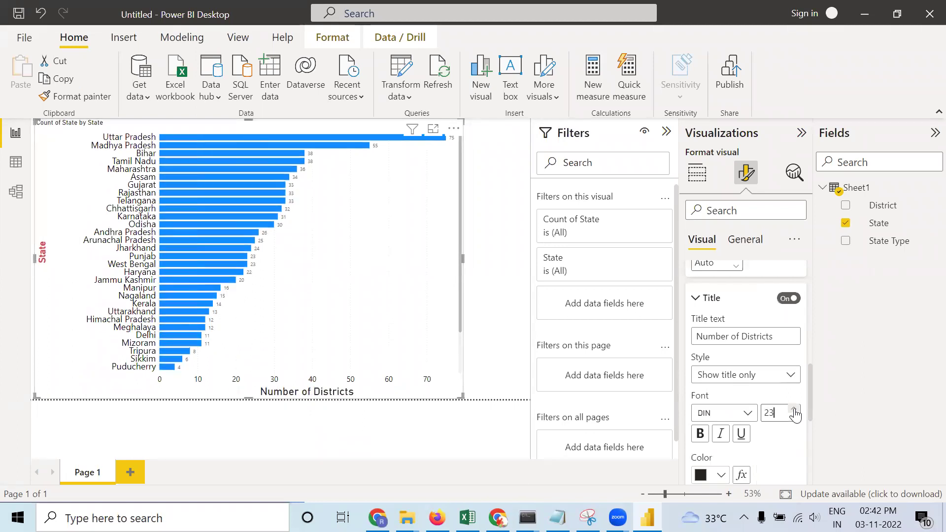
click(793, 417)
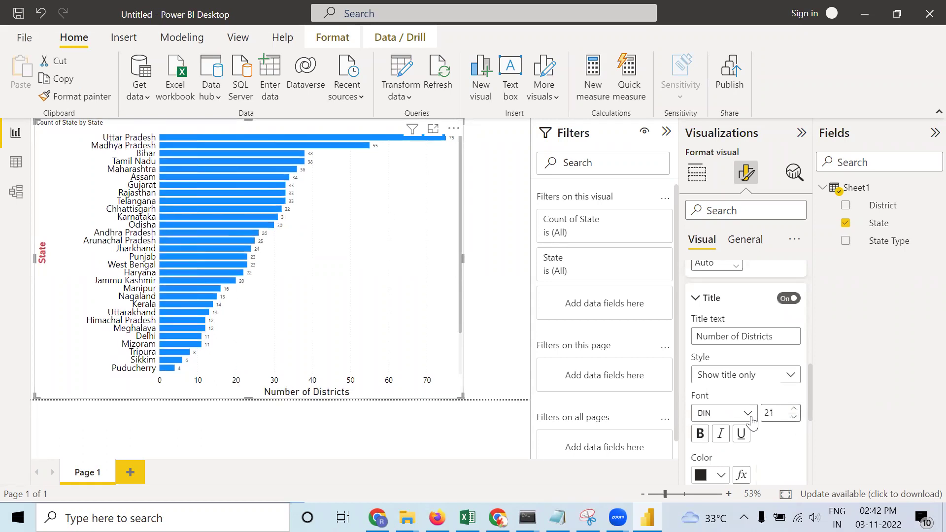
- Color the X-axis title red and make it bold
click(720, 475)
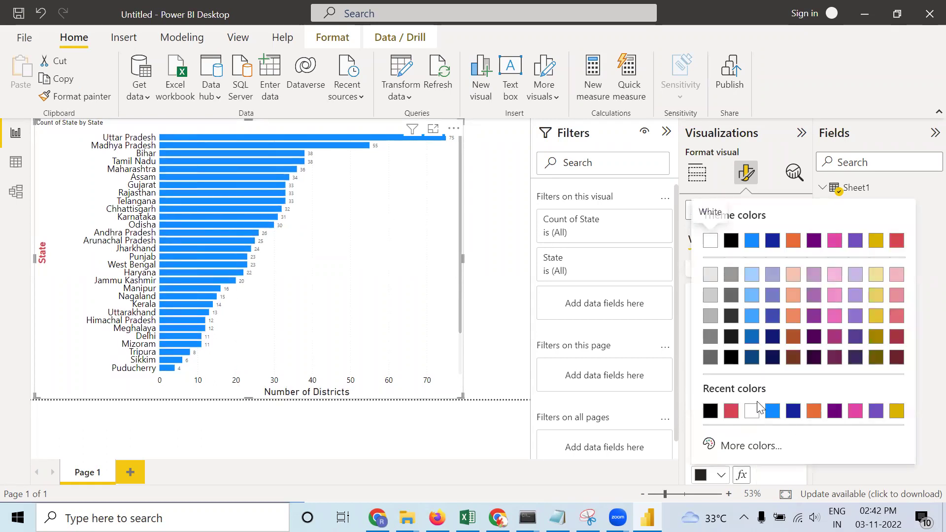
click(726, 413)
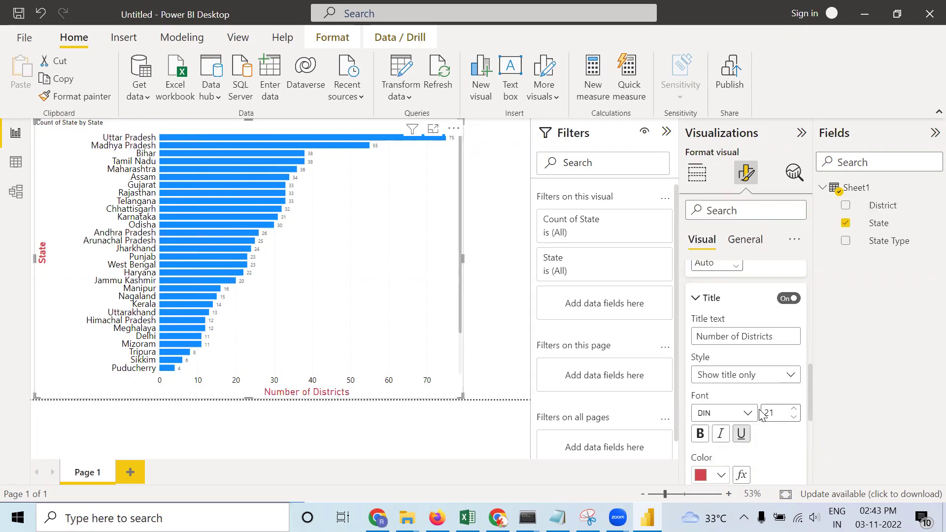
click(699, 434)
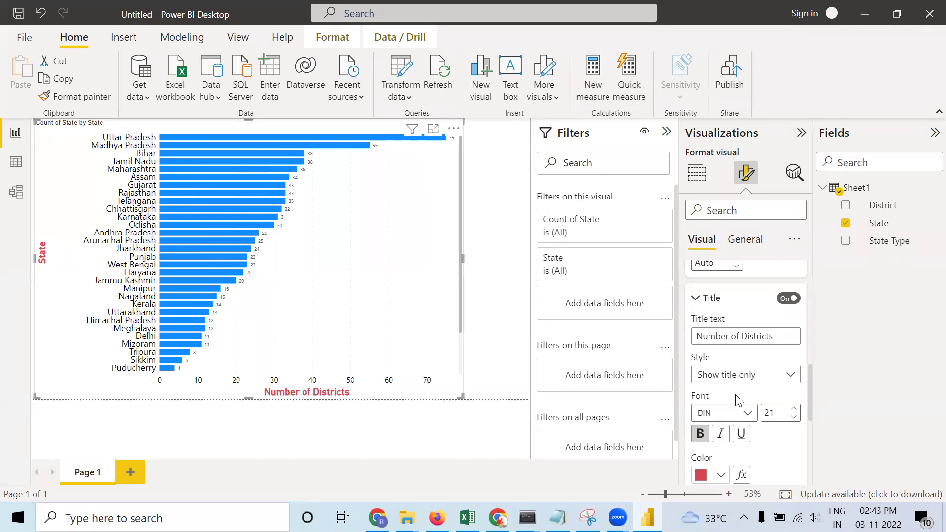
scroll(724, 379, up, 3)
scroll(722, 380, down, 5)
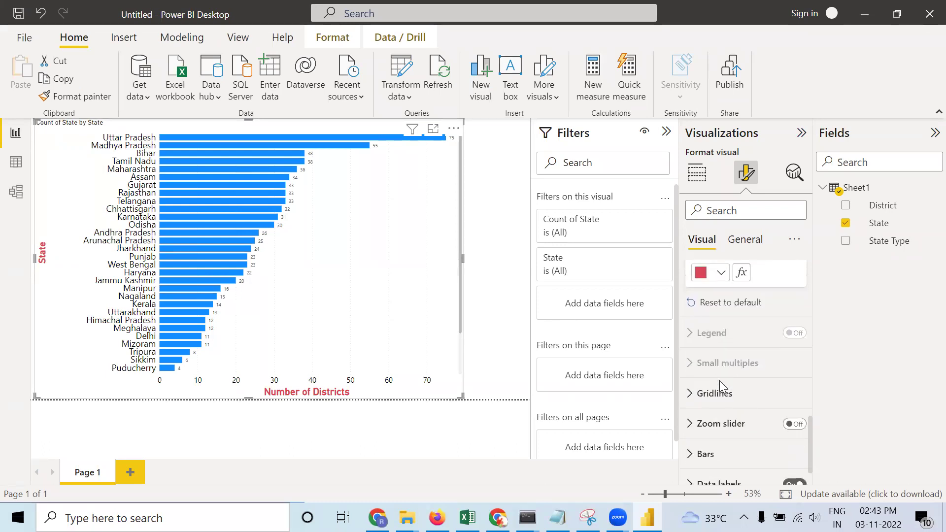
- Set the bar chart's vertical gridlines to the Solid style
click(715, 394)
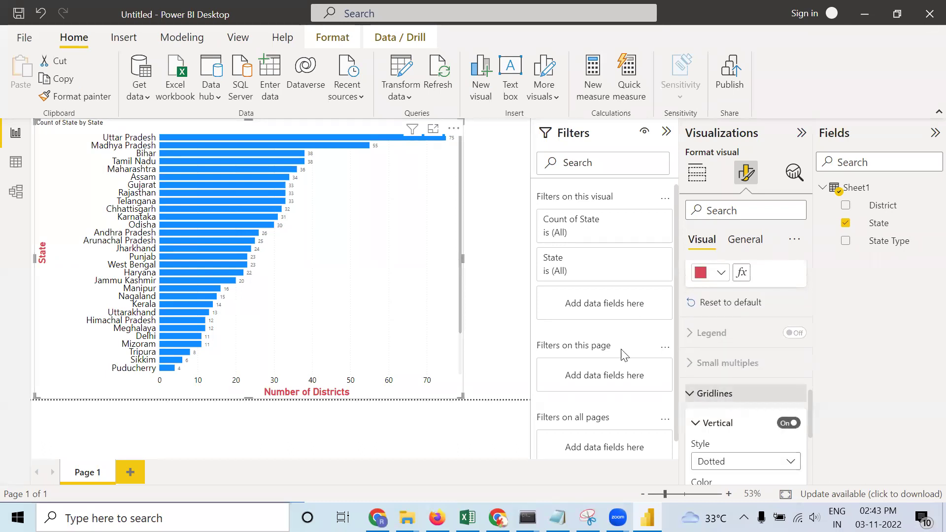
drag(350, 258, 348, 294)
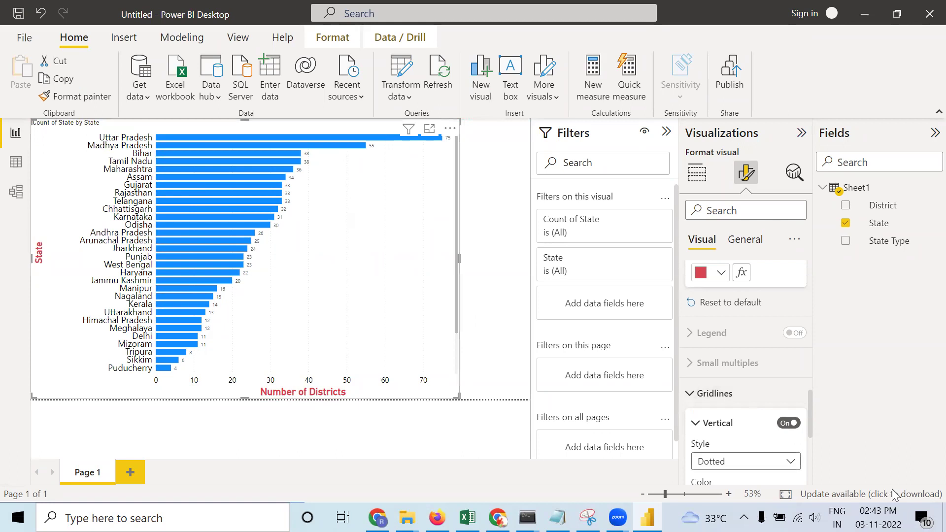
scroll(782, 422, down, 1)
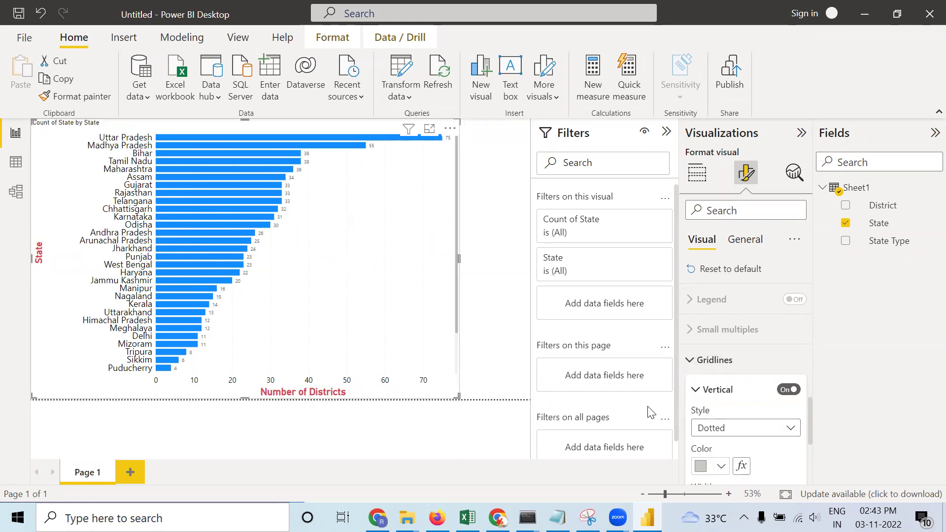
click(697, 424)
key(Down)
key(Down)
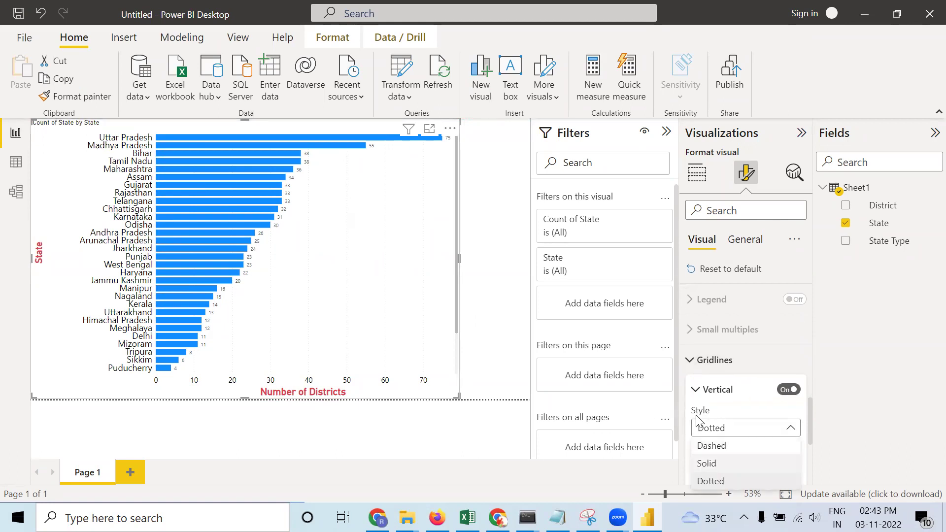
key(Return)
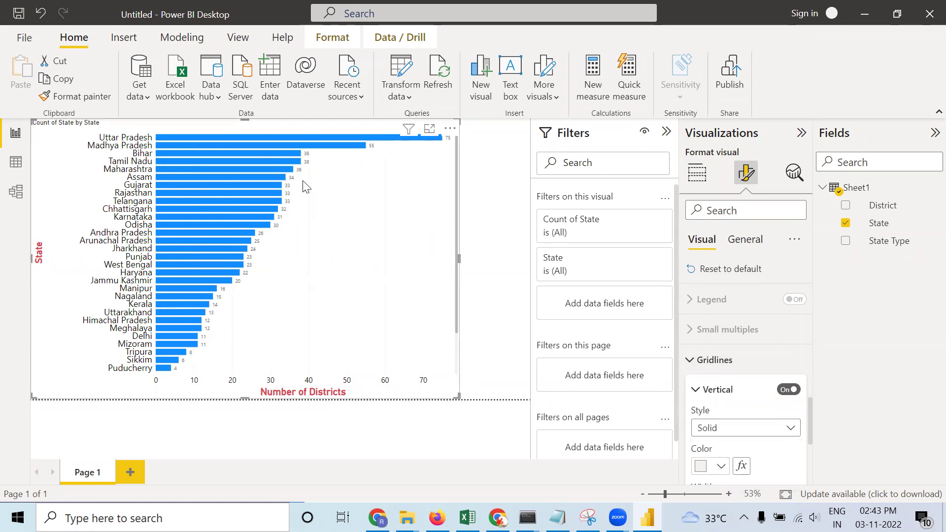
- Color the bar chart's vertical gridlines black
scroll(788, 362, down, 2)
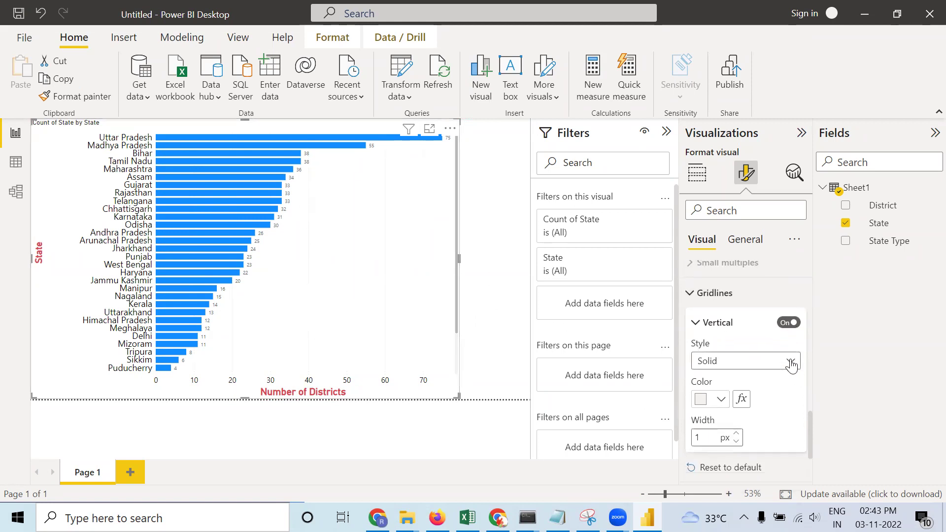
click(719, 399)
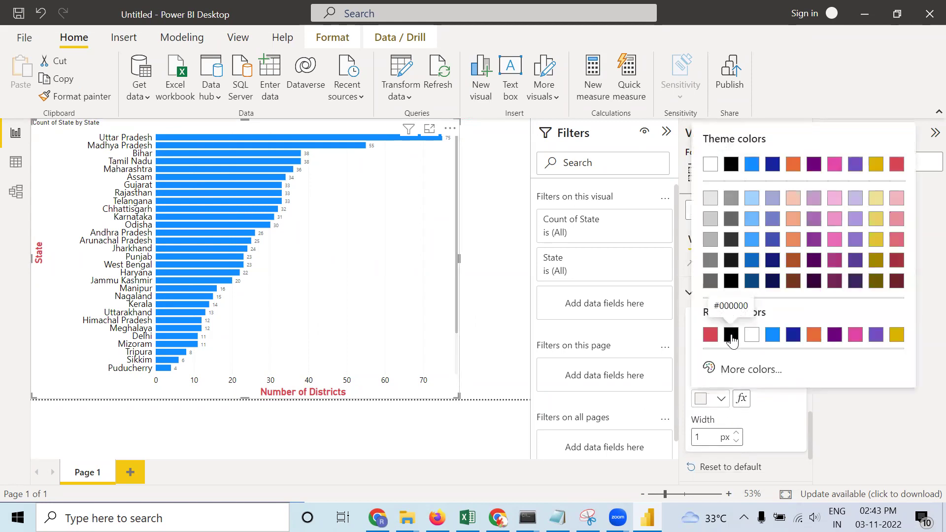
click(731, 336)
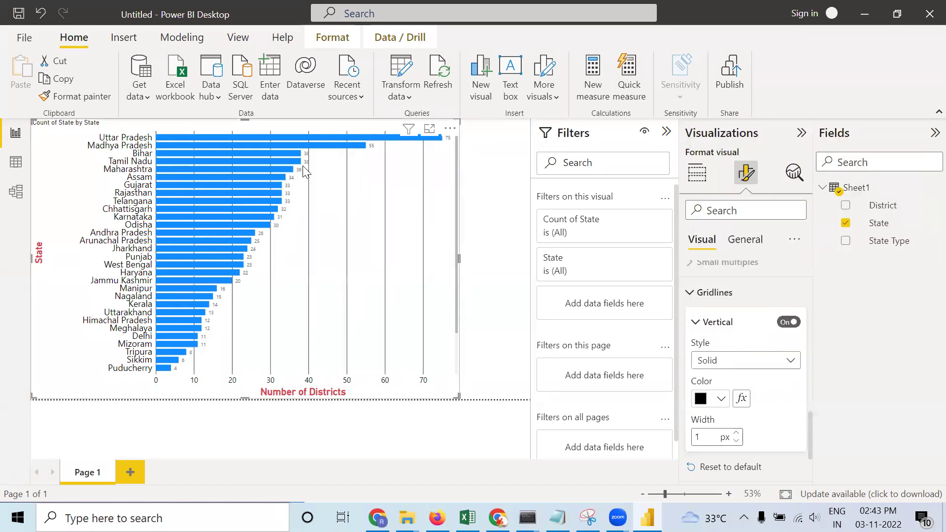
- Change the vertical gridlines' color to dark gray
scroll(619, 359, down, 1)
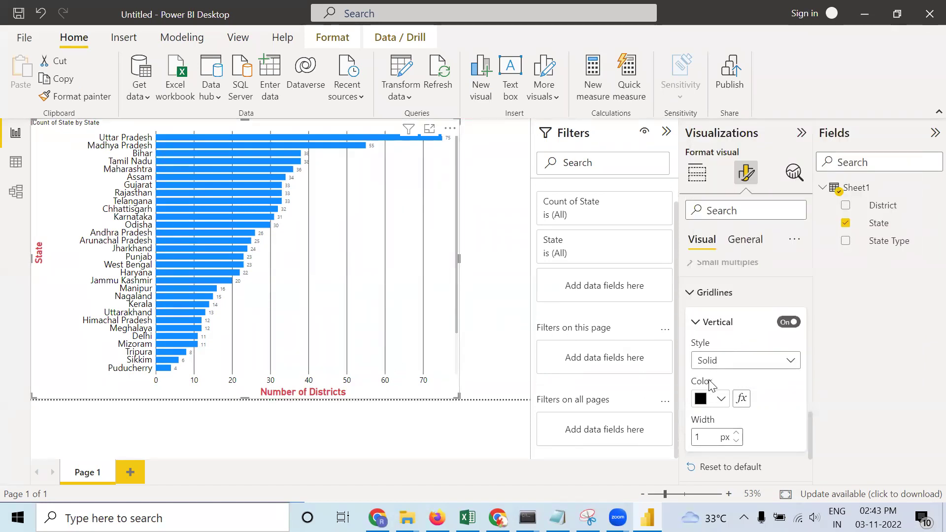
scroll(729, 382, down, 1)
click(721, 365)
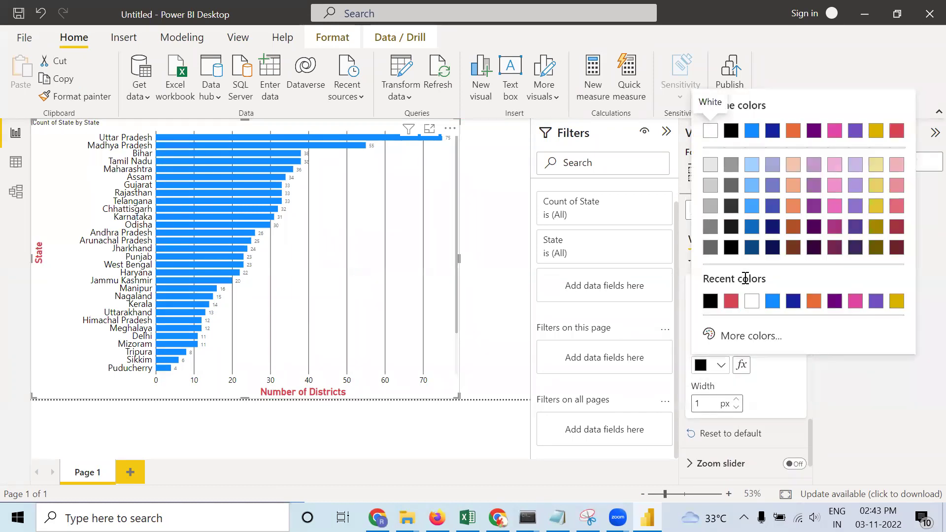
click(710, 245)
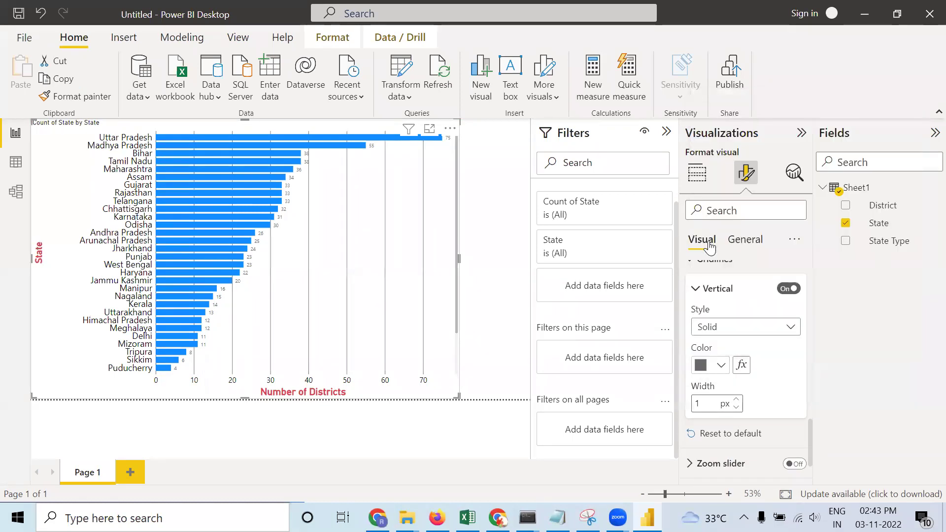
- Try out the zoom slider on the chart's number axis and switch it off again
scroll(763, 358, down, 2)
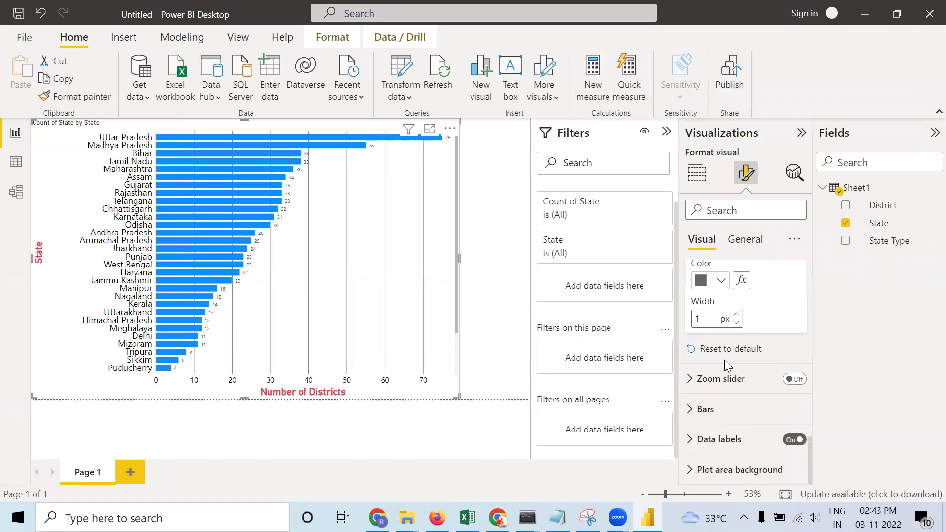
click(798, 381)
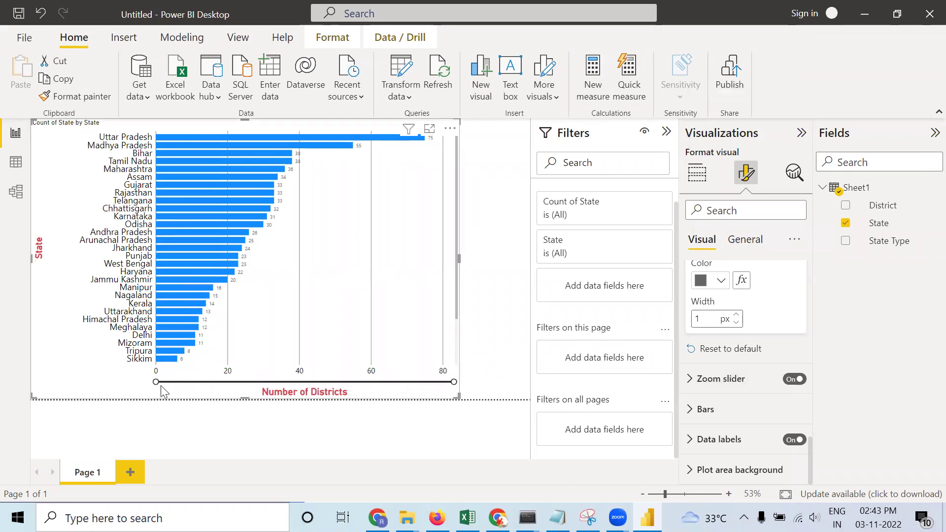
mouse_move(155, 379)
mouse_down()
mouse_move(281, 401)
mouse_move(430, 397)
mouse_move(160, 389)
mouse_up()
mouse_move(453, 382)
mouse_down()
mouse_move(413, 392)
mouse_move(284, 379)
mouse_move(187, 385)
mouse_move(451, 382)
mouse_up()
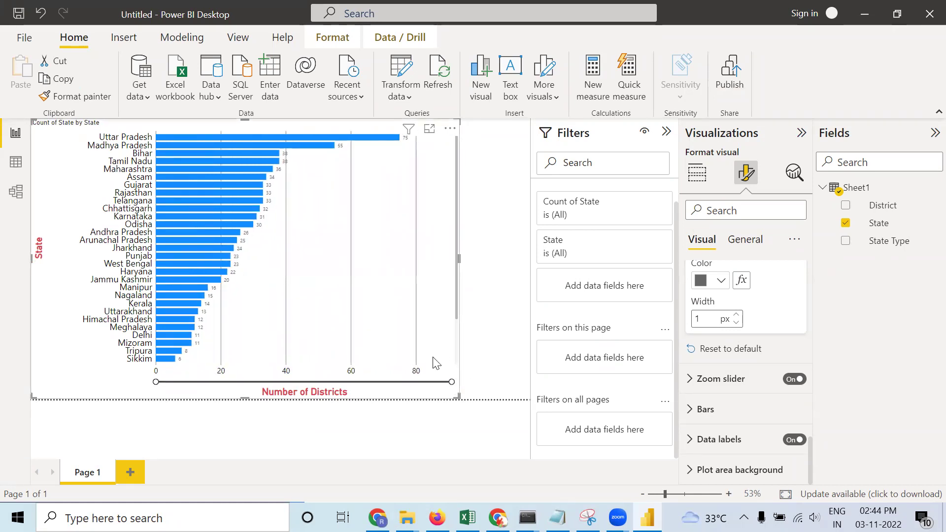
click(794, 379)
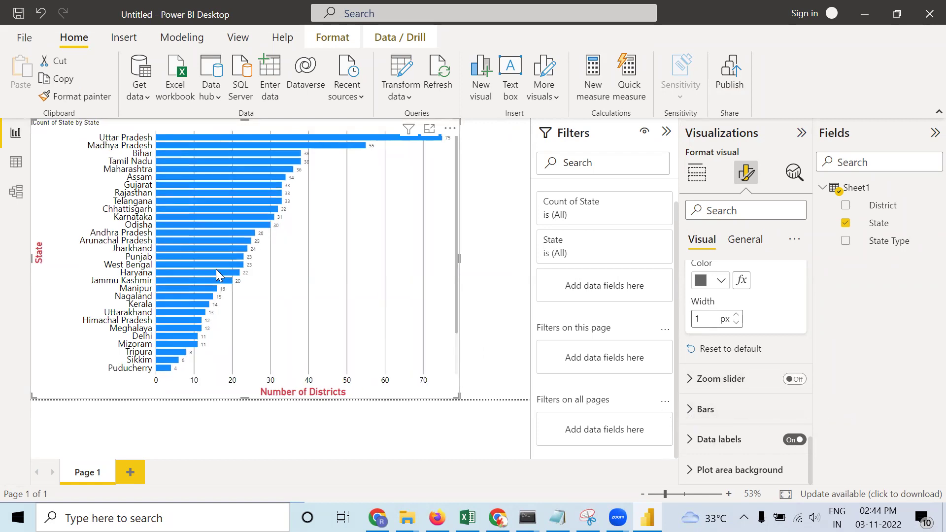
- Enable individual bar colors for all states and look through the list of state color settings
click(688, 417)
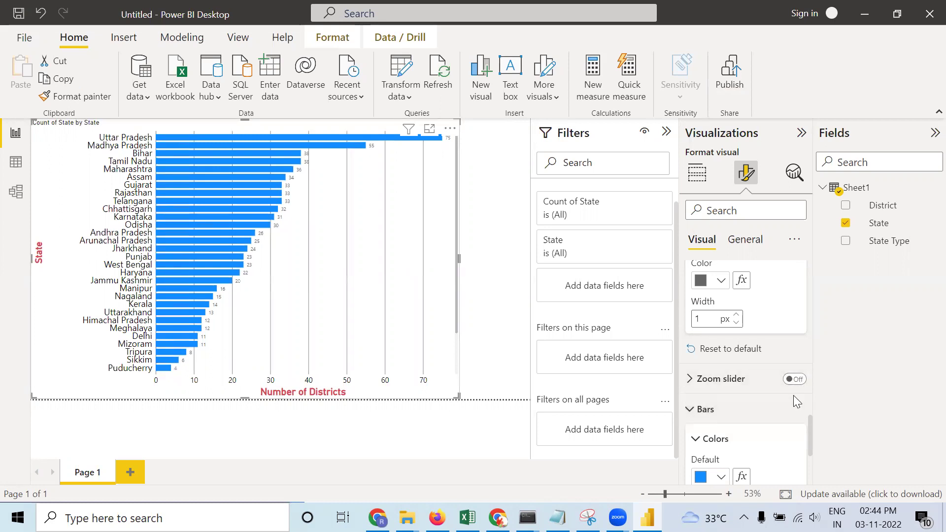
scroll(793, 395, down, 3)
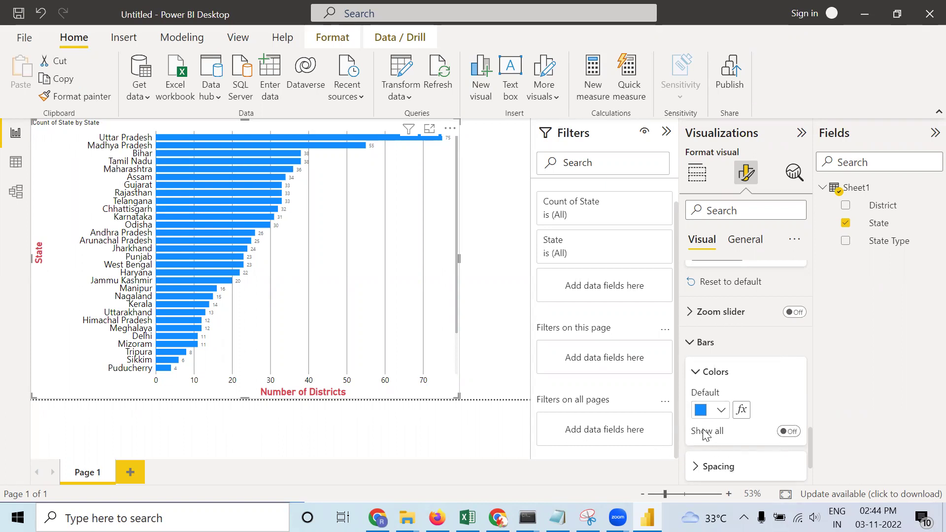
click(791, 431)
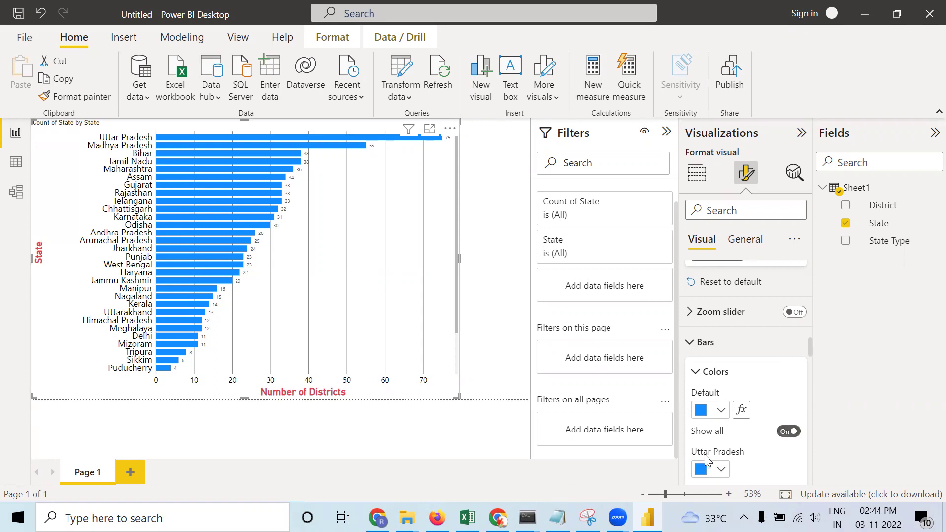
scroll(724, 458, down, 2)
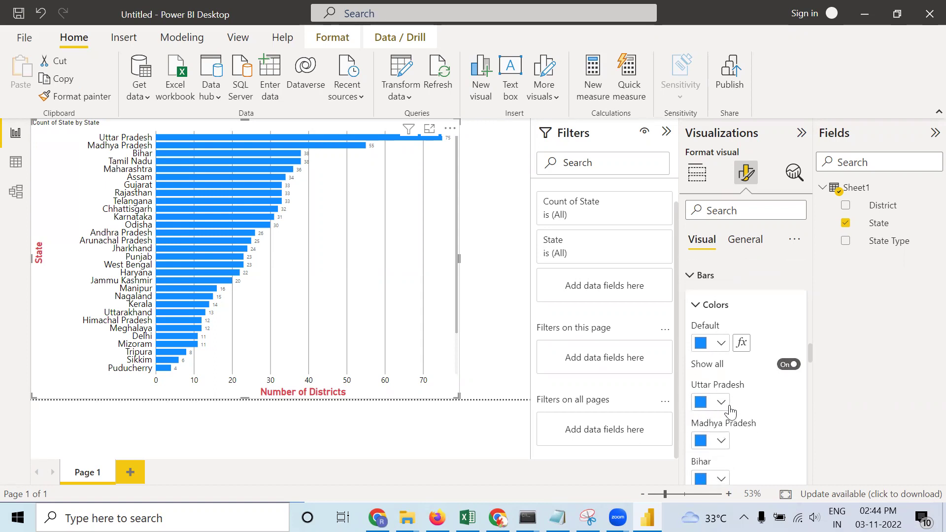
scroll(722, 418, down, 10)
scroll(722, 420, down, 4)
scroll(723, 417, up, 15)
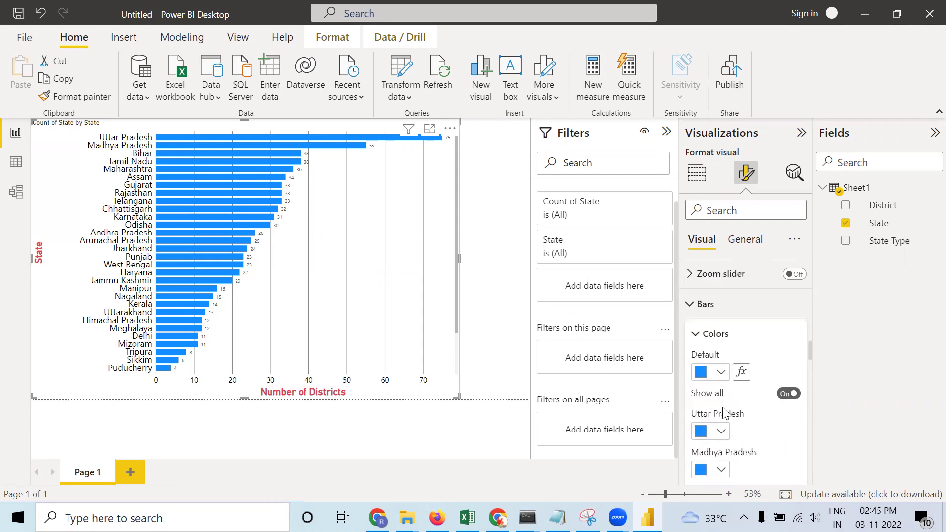
- Color the Uttar Pradesh bar purple and the Madhya Pradesh bar red
click(721, 435)
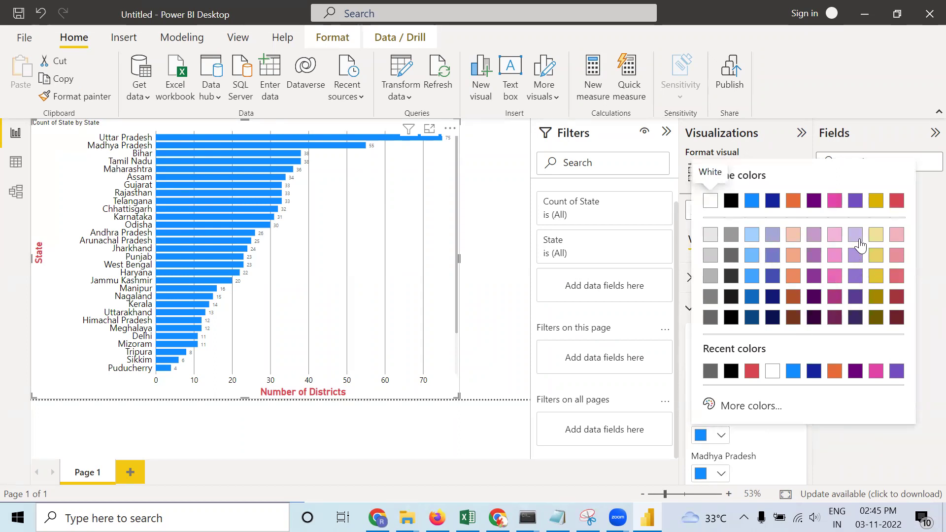
click(855, 200)
scroll(766, 402, down, 1)
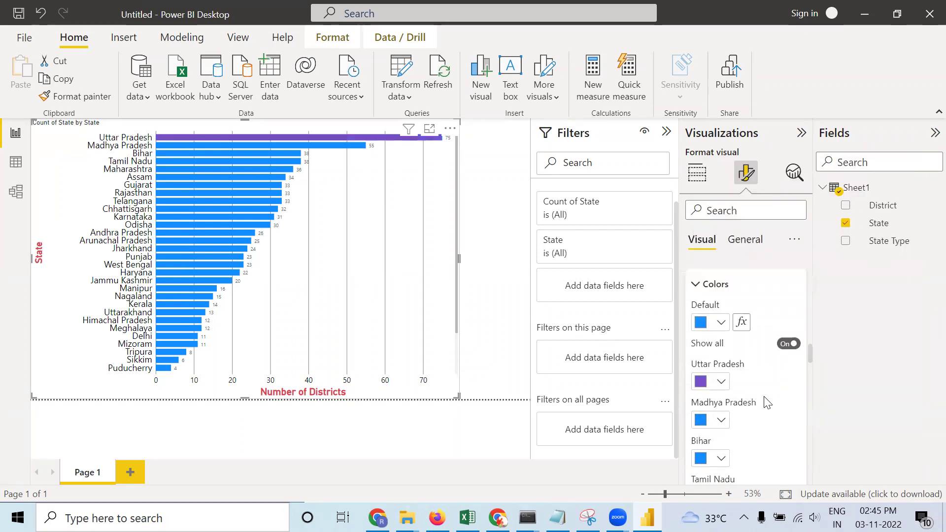
scroll(767, 402, down, 1)
click(720, 406)
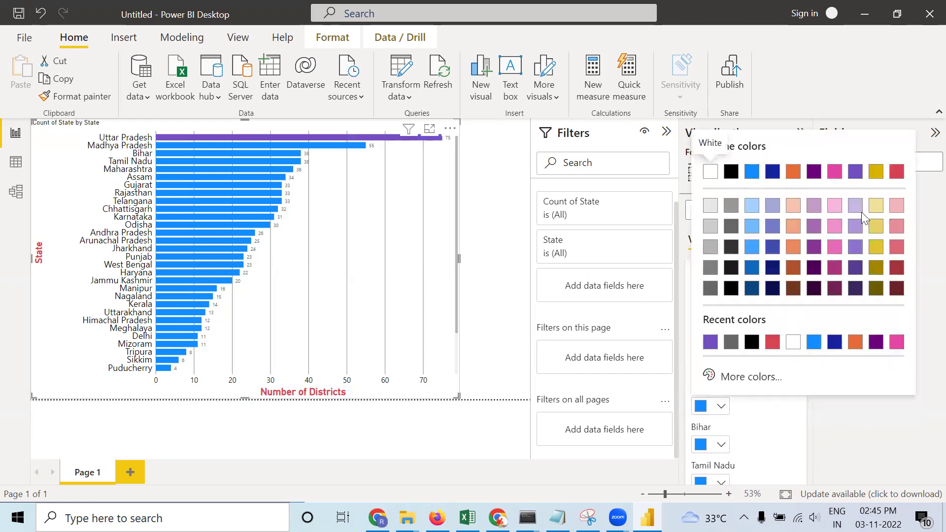
click(897, 171)
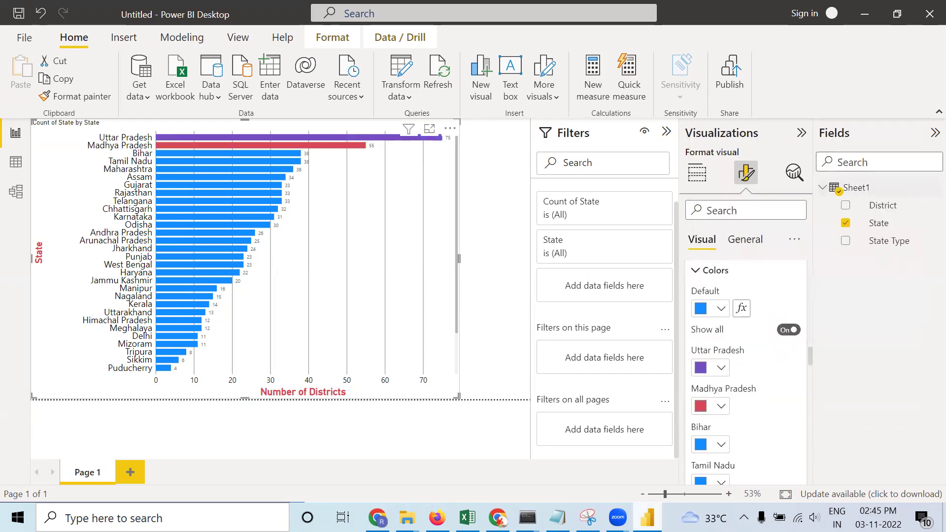
- Color the Bihar bar yellow and the Tamil Nadu bar dark gray
click(721, 445)
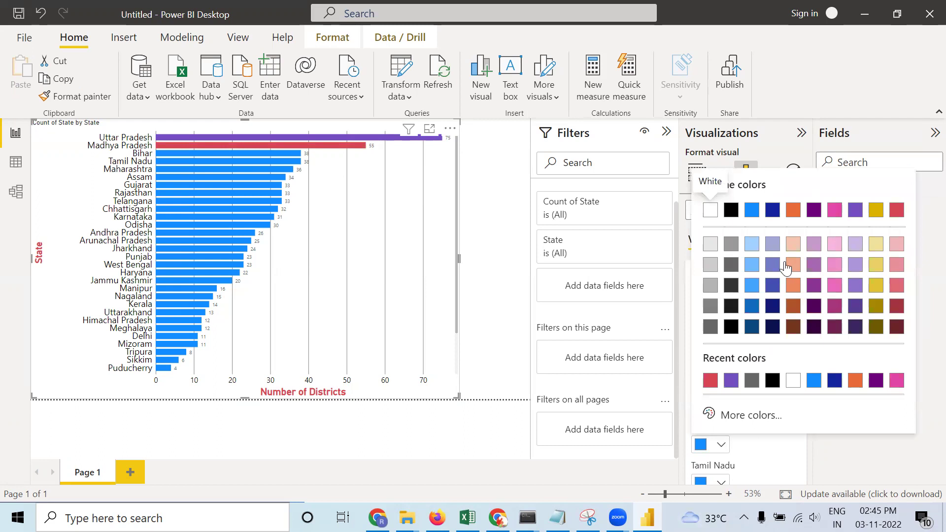
click(872, 286)
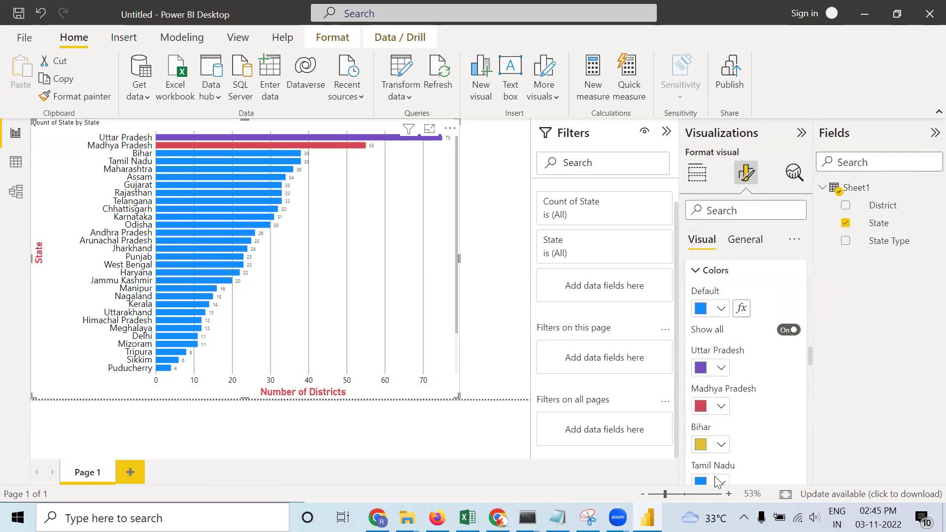
scroll(719, 482, down, 2)
click(722, 383)
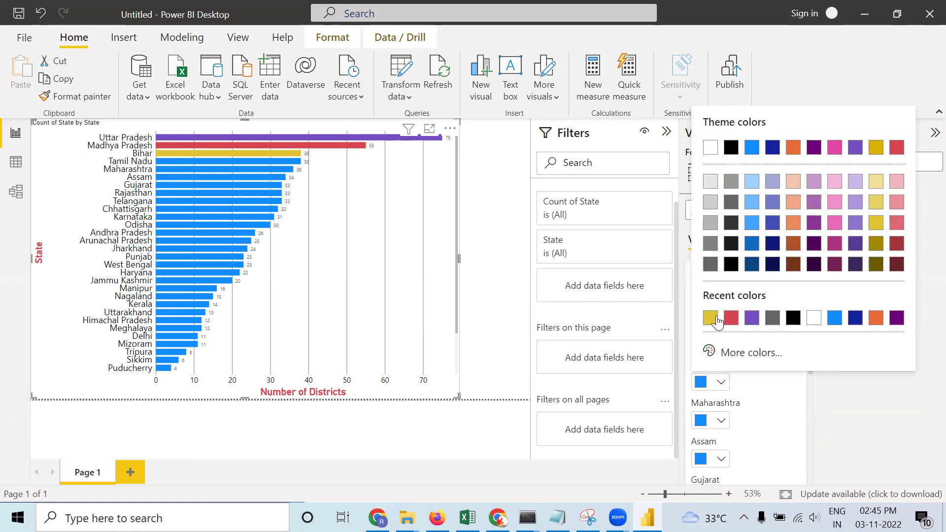
click(773, 317)
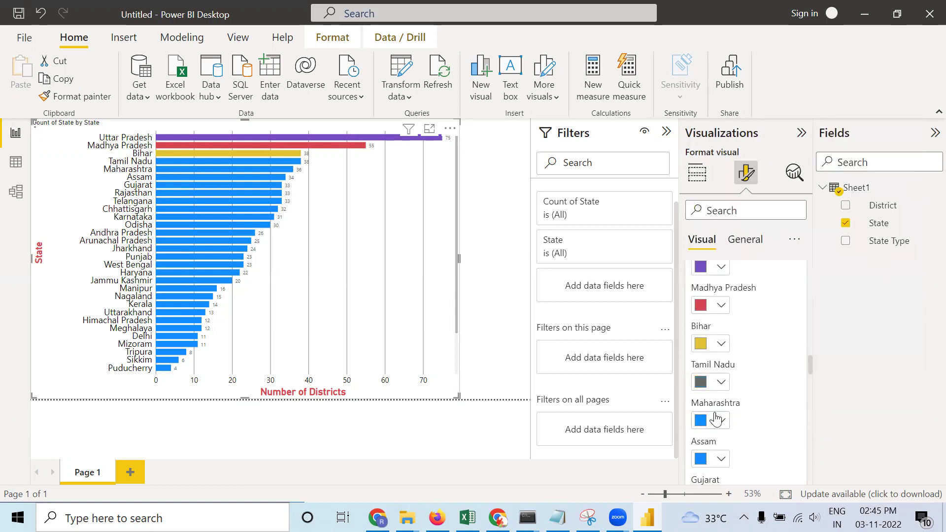
- Apply custom colors to two bars: green #10FF3C for Maharashtra and turquoise #10FFCF for Assam
click(721, 422)
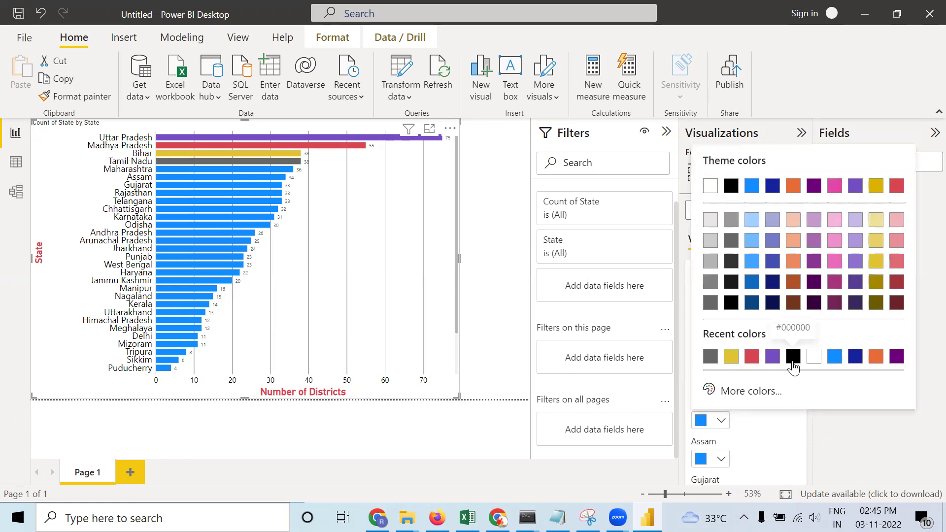
click(740, 401)
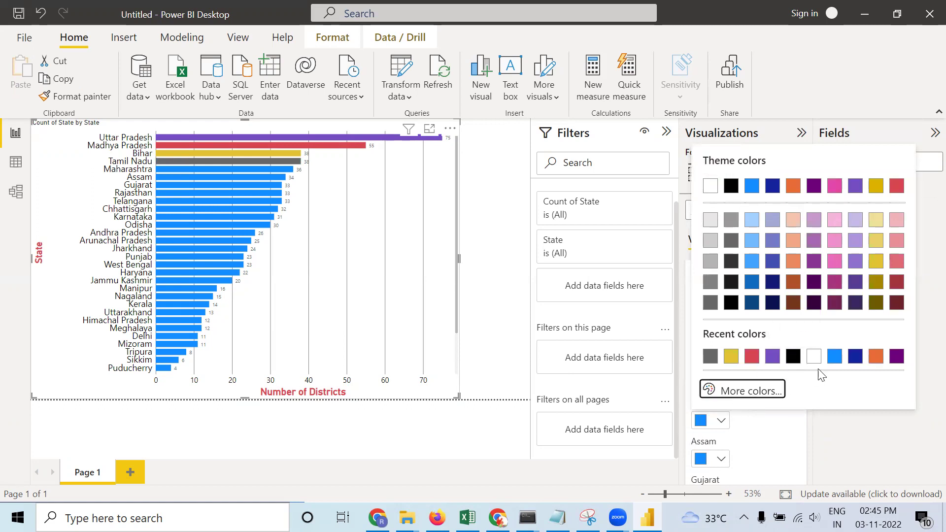
click(777, 336)
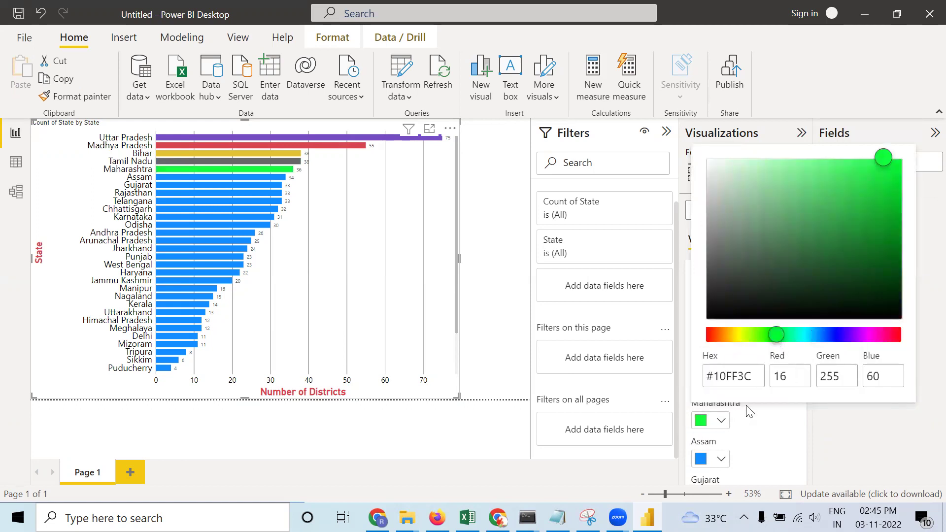
click(770, 450)
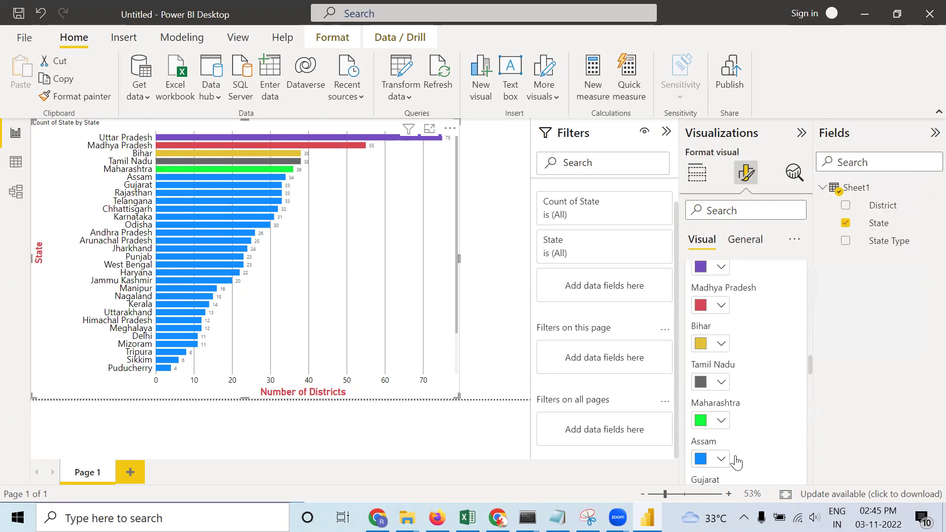
click(727, 459)
click(739, 429)
click(797, 373)
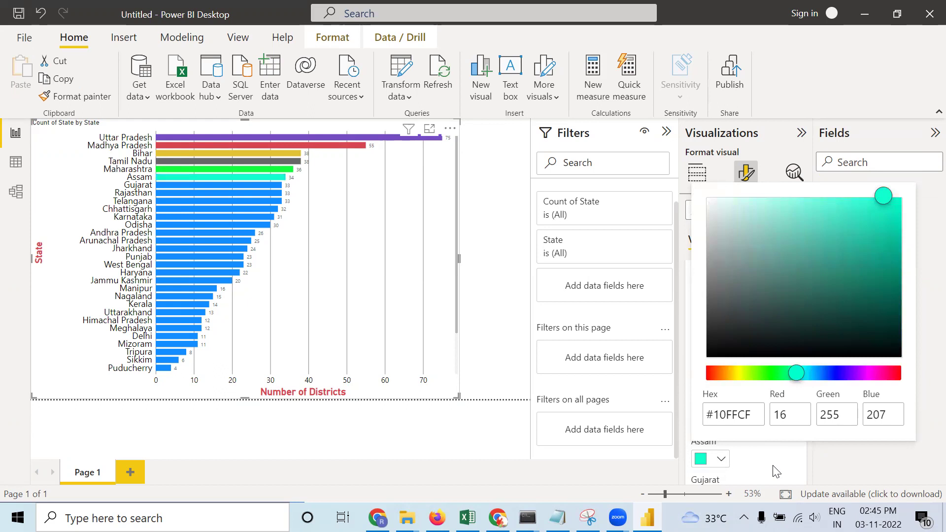
click(774, 467)
- Color the Gujarat bar dark brown
scroll(772, 462, down, 1)
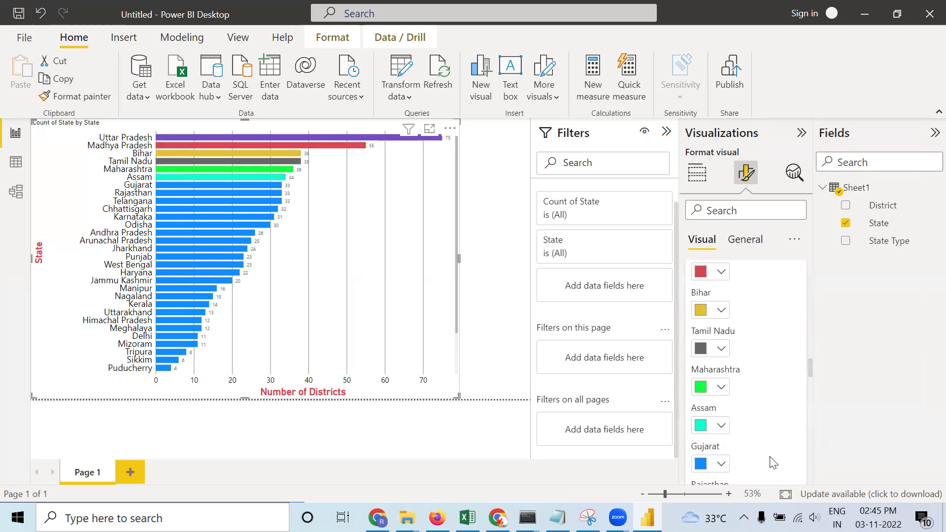
click(721, 463)
click(791, 348)
scroll(761, 452, down, 3)
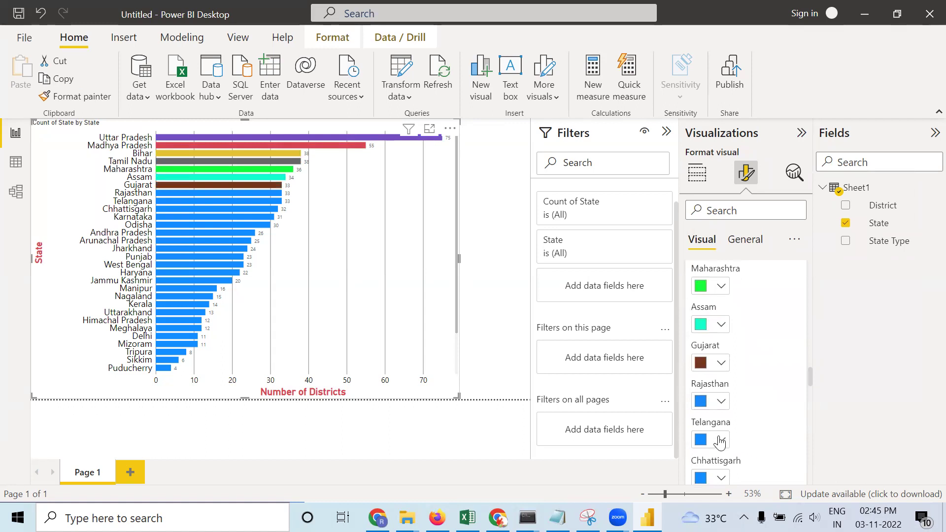
- Color the Rajasthan bar light red and the Telangana bar pink
click(721, 401)
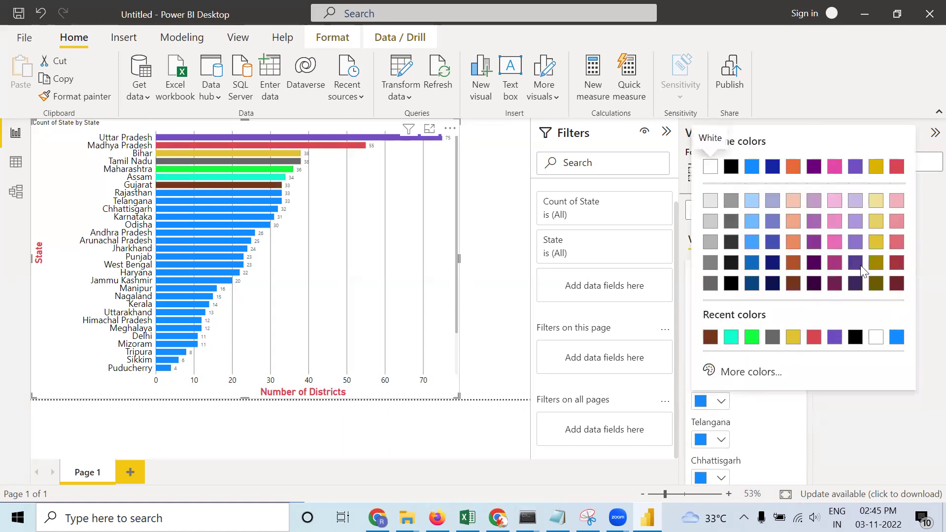
click(896, 249)
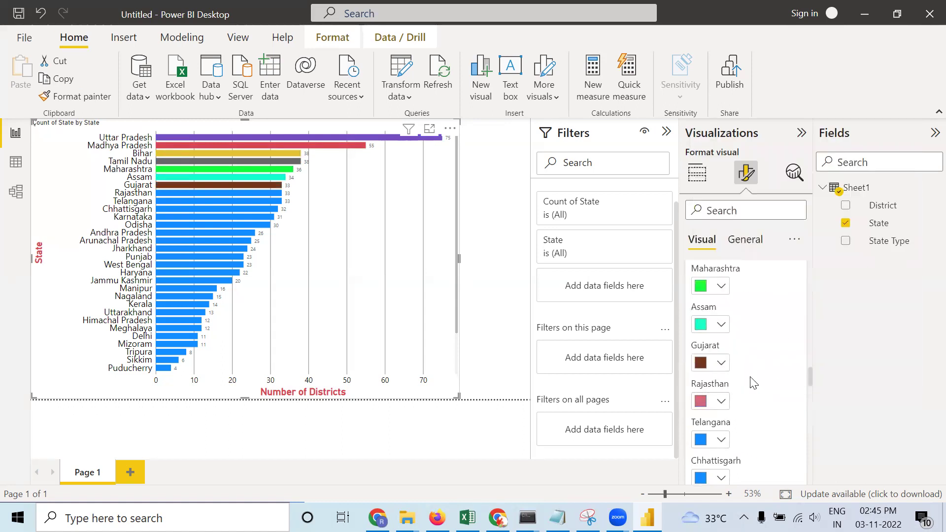
click(724, 441)
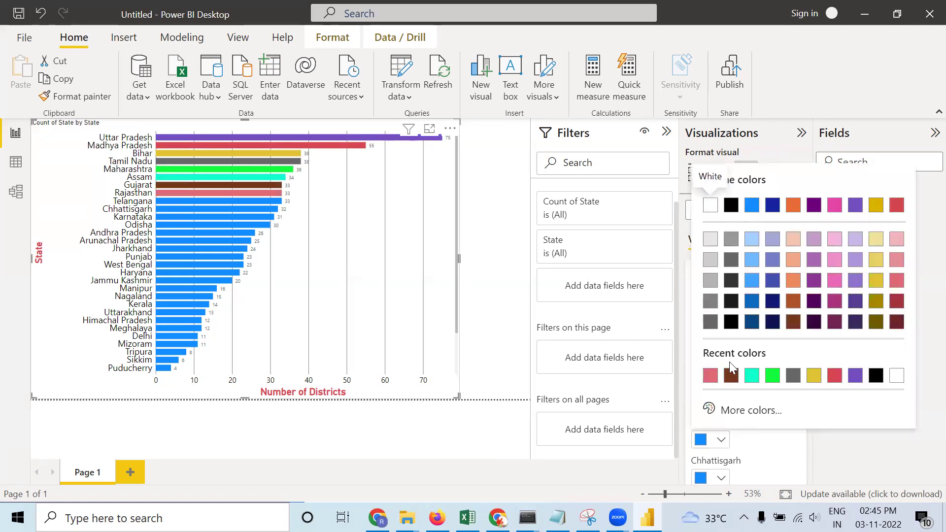
click(834, 205)
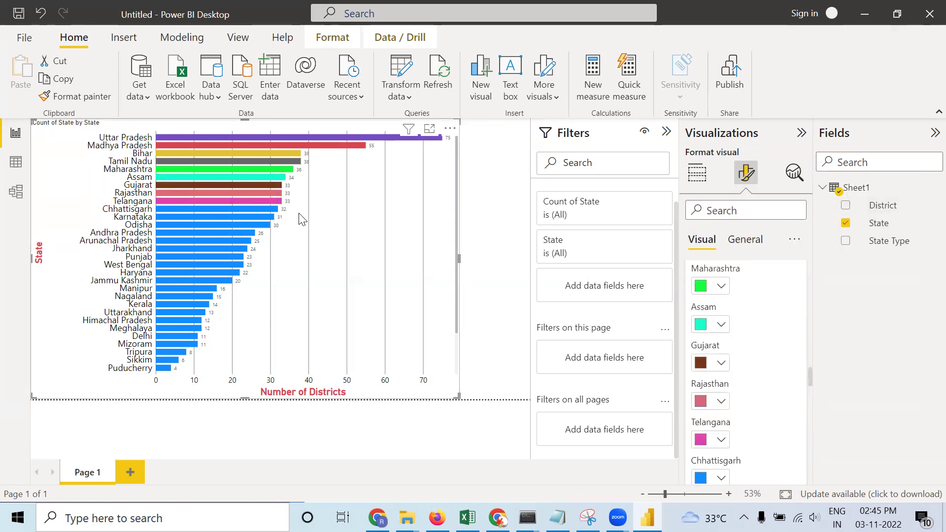
- Set the inner padding between the chart's bars to 36 px
scroll(773, 446, down, 10)
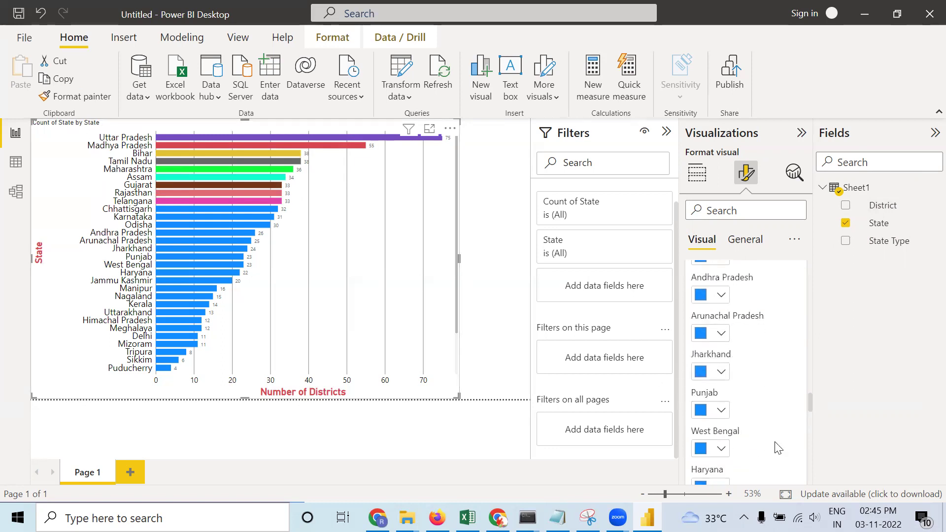
scroll(777, 447, down, 2)
scroll(716, 424, down, 15)
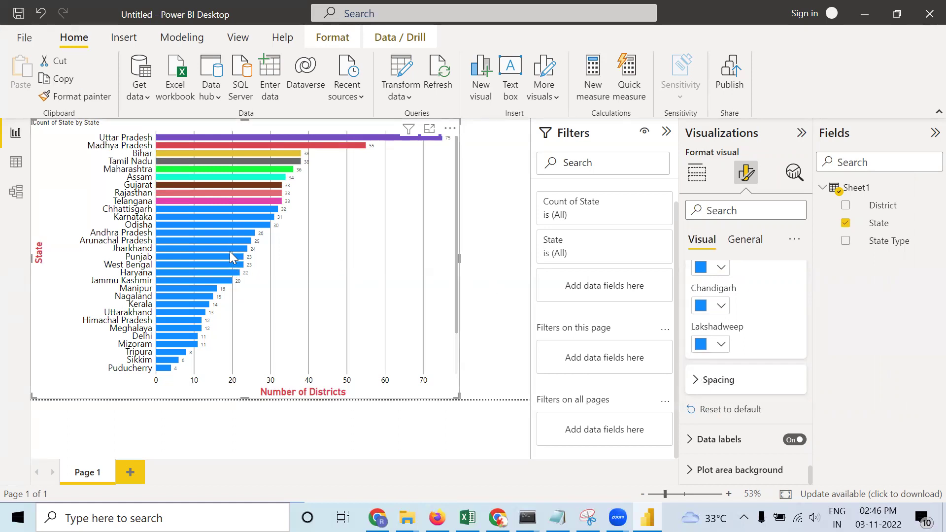
click(703, 389)
click(760, 424)
drag(760, 425, 755, 424)
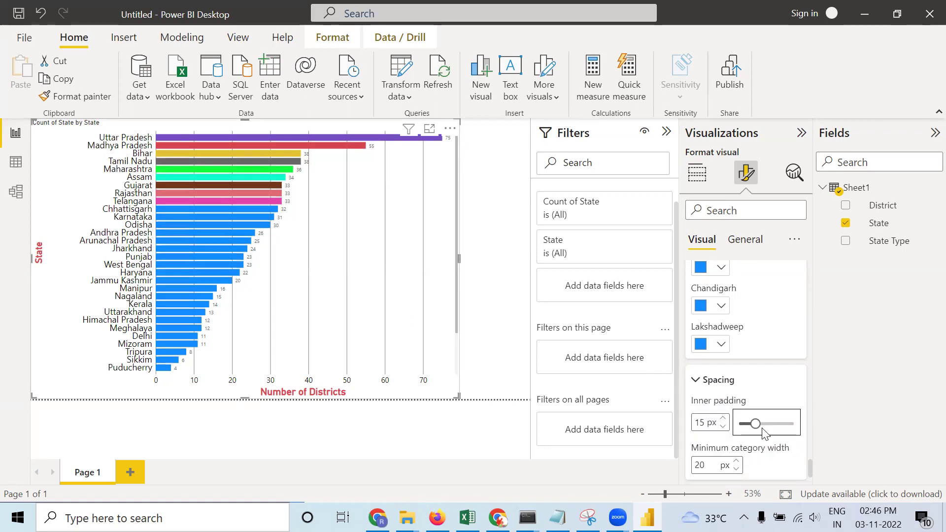
drag(755, 424, 778, 427)
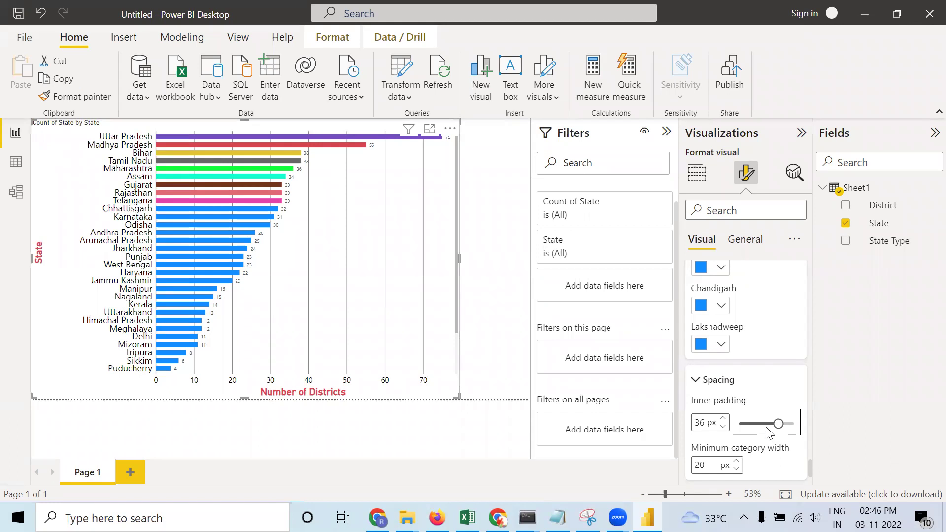
- Set the font size of the bars' data label values to 17
scroll(767, 432, down, 3)
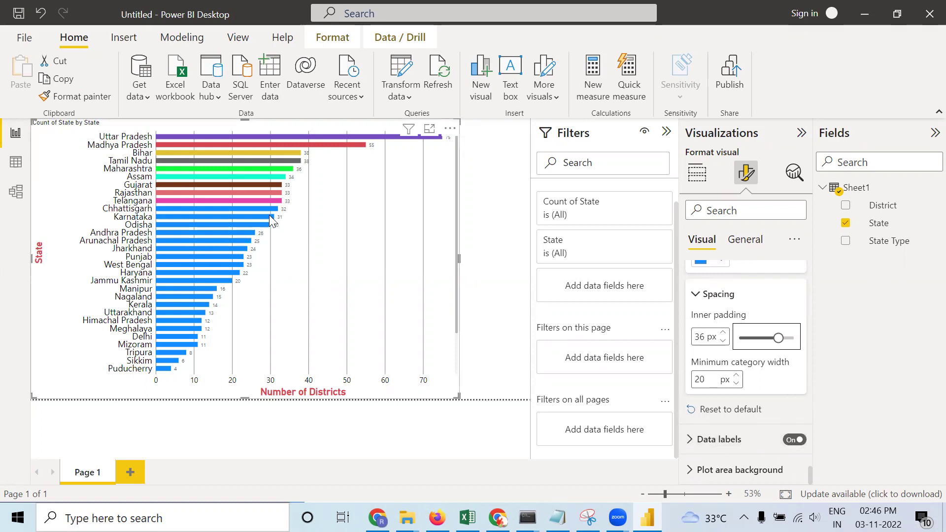
click(690, 439)
scroll(731, 426, down, 5)
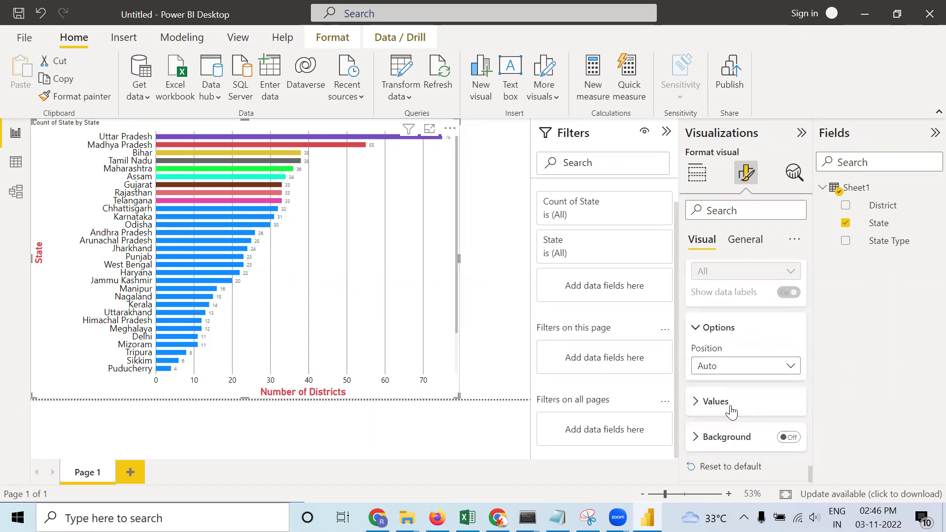
click(695, 402)
scroll(788, 434, down, 5)
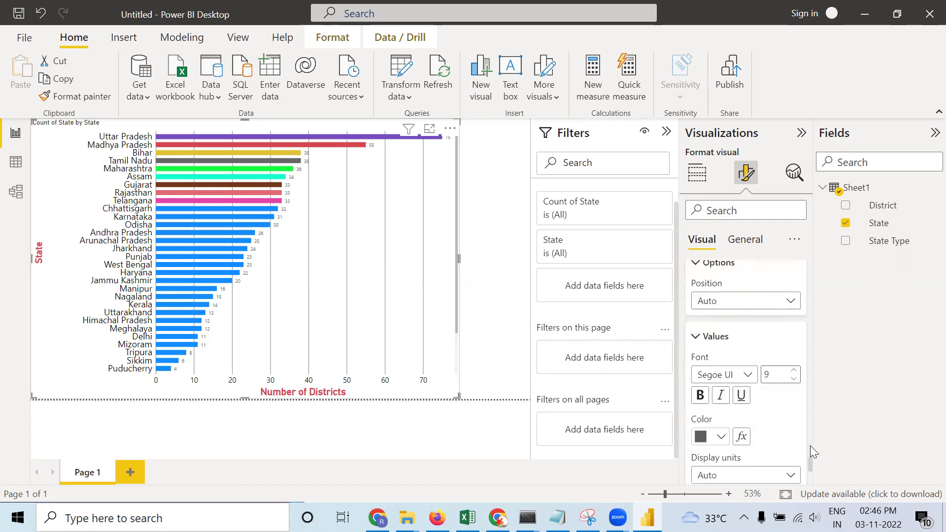
scroll(798, 355, up, 3)
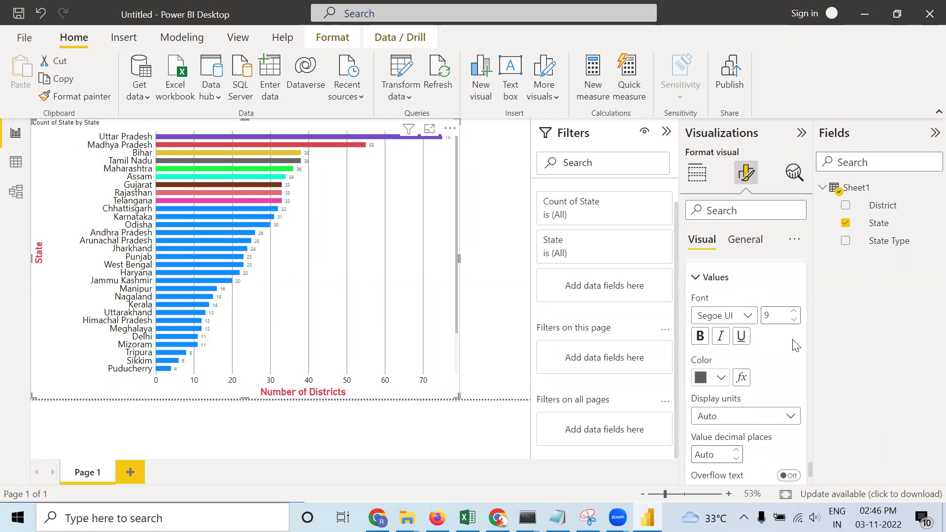
click(794, 312)
click(794, 312)
click(794, 312)
click(794, 311)
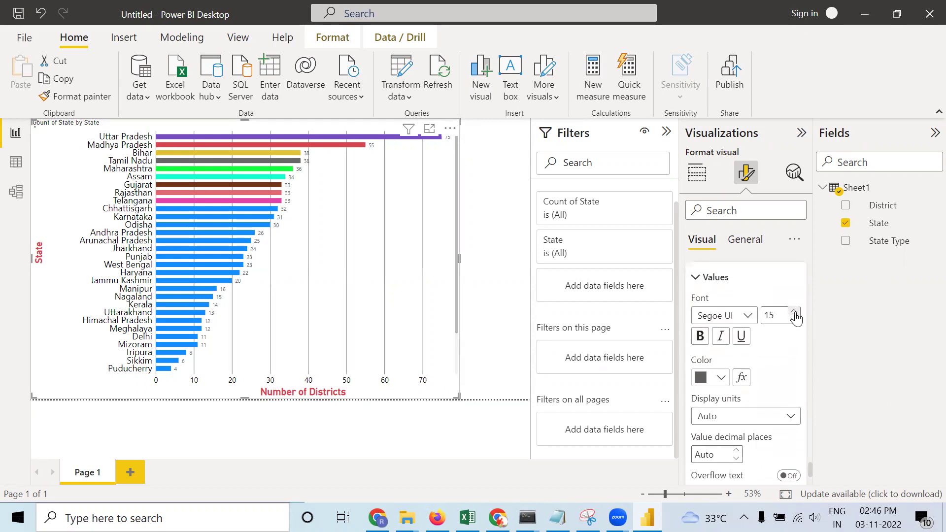
click(794, 312)
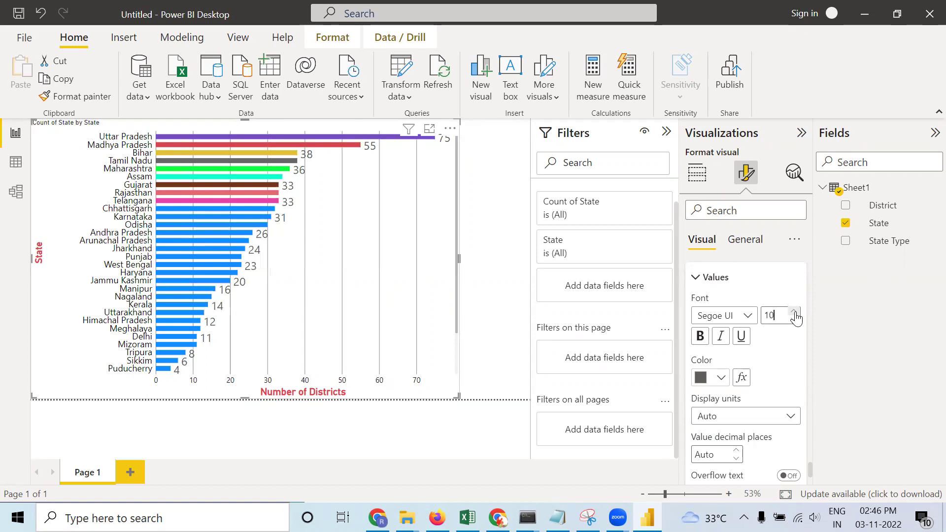
click(794, 312)
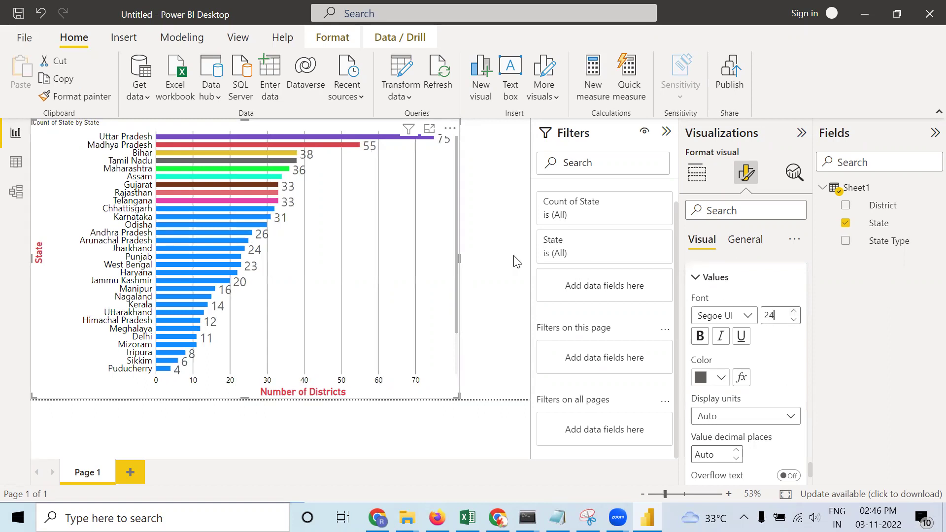
click(794, 319)
click(794, 320)
click(793, 319)
click(793, 319)
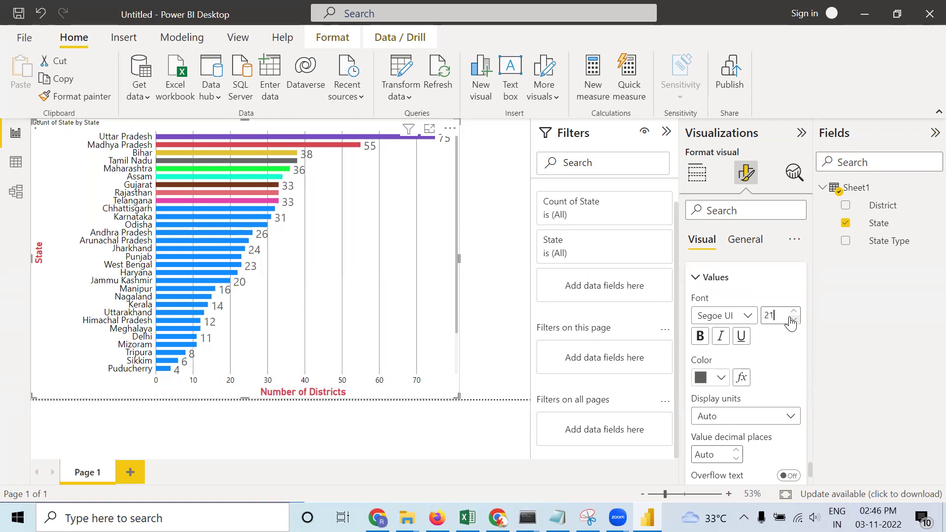
click(794, 320)
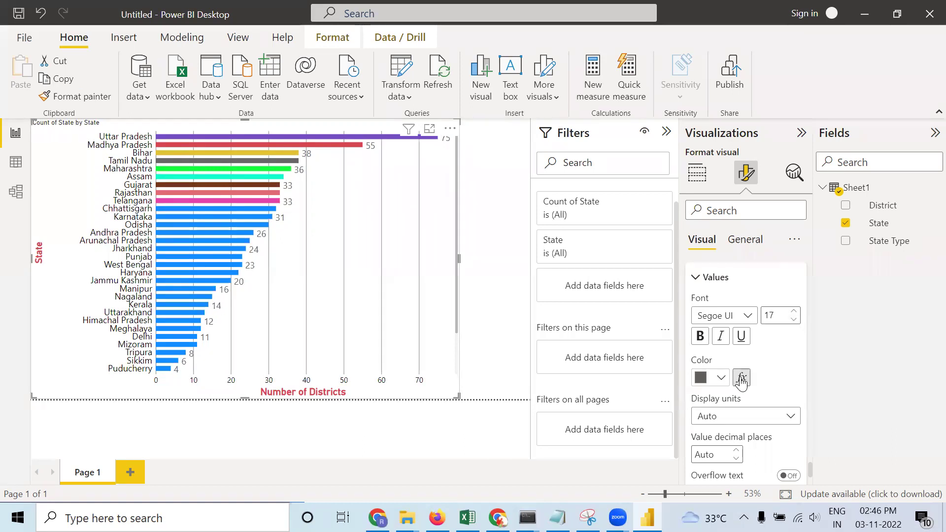
- Try blue for the data label values, and settle on pink as their color
click(720, 377)
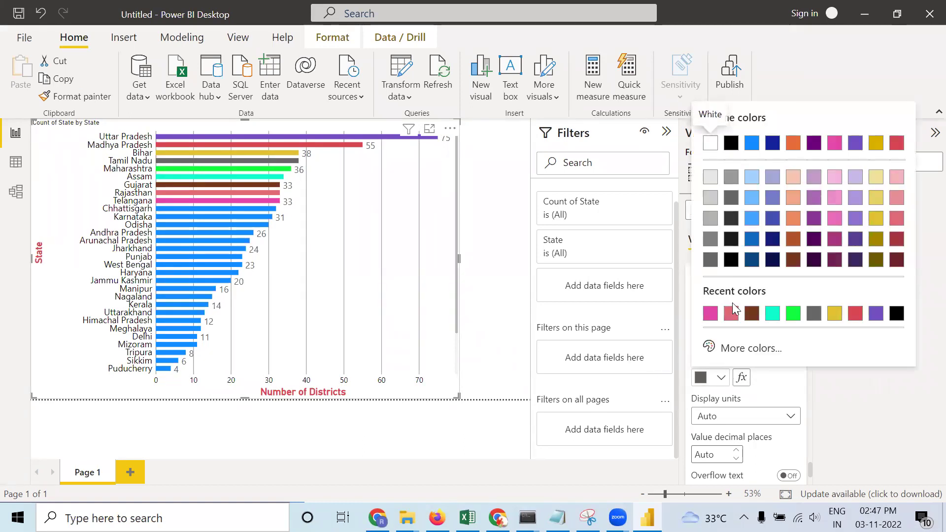
click(751, 142)
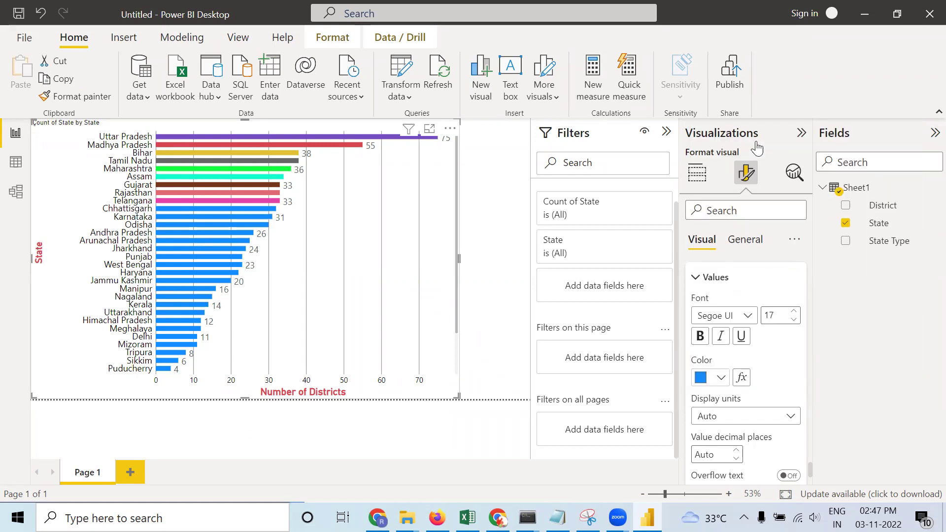
click(720, 378)
click(731, 313)
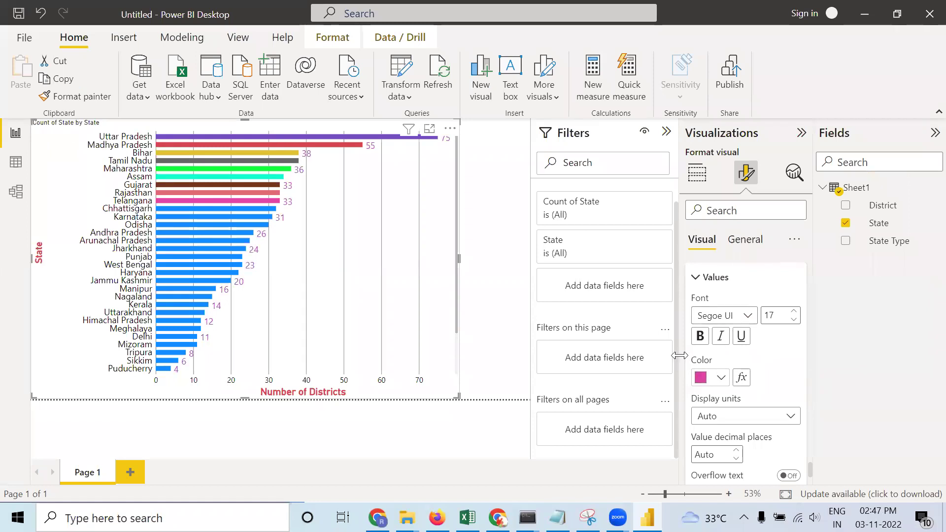
- Enable a background behind the data labels, colored light blue-violet with 15% transparency
scroll(735, 401, down, 2)
scroll(735, 401, down, 3)
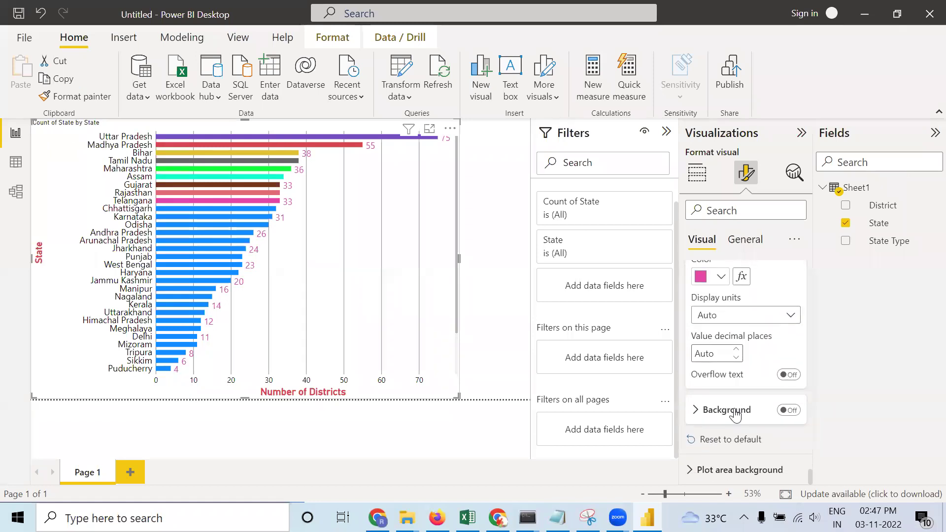
click(735, 413)
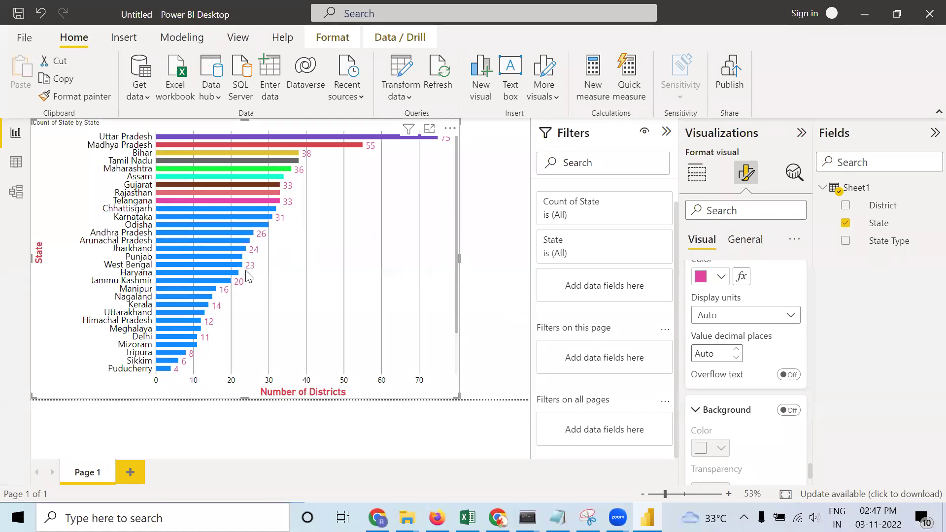
scroll(753, 443, down, 3)
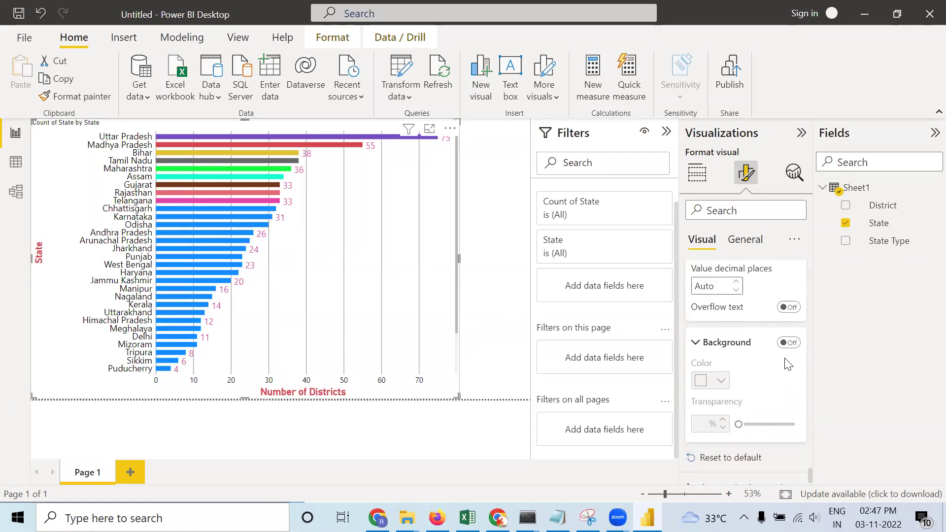
click(788, 342)
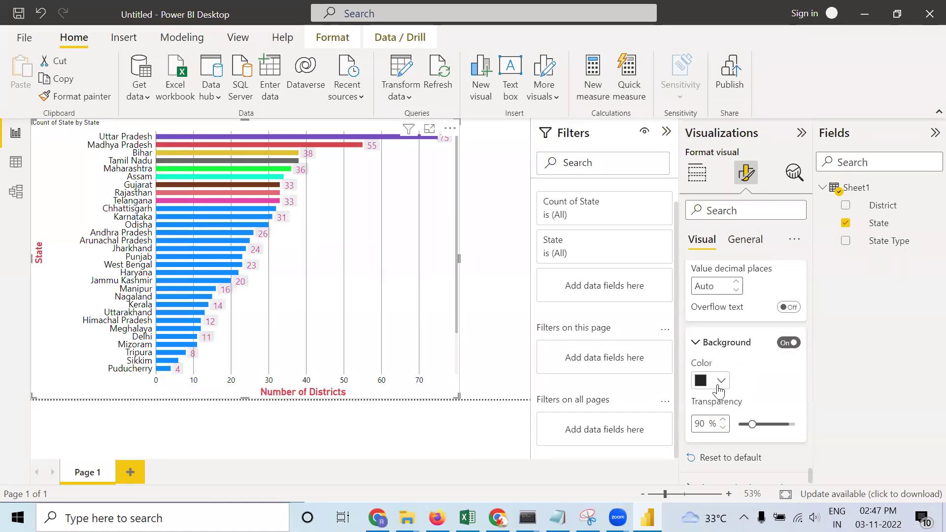
click(720, 382)
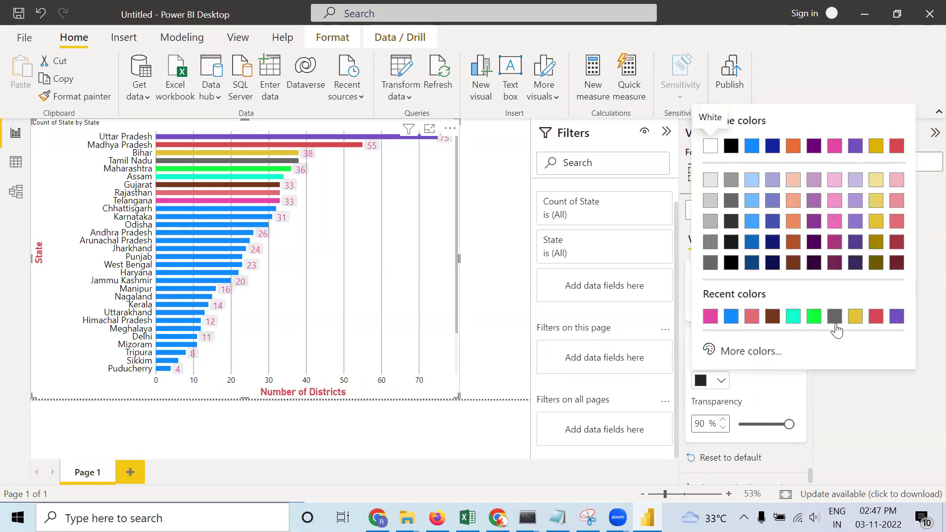
click(772, 180)
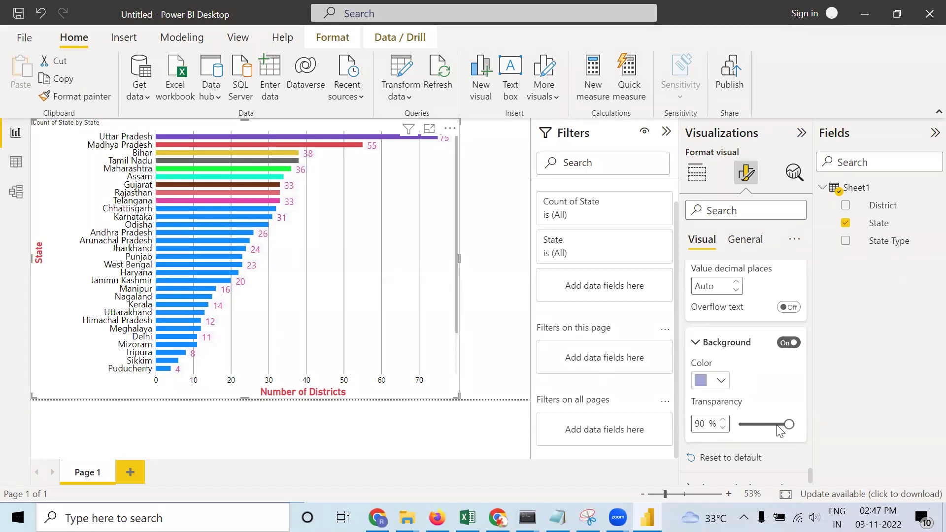
drag(788, 424, 747, 425)
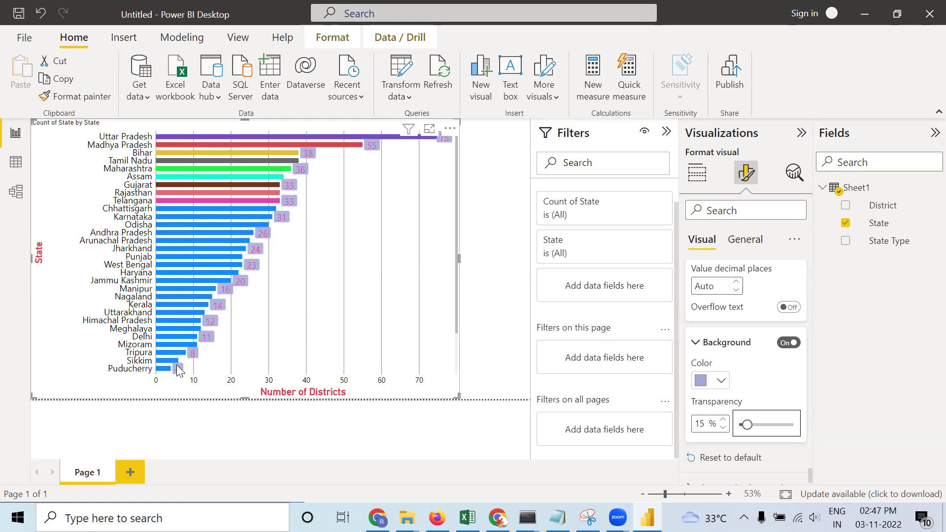
- Add the title.jpg image from the Downloads folder as the chart's plot area background and deselect the chart
scroll(754, 437, down, 1)
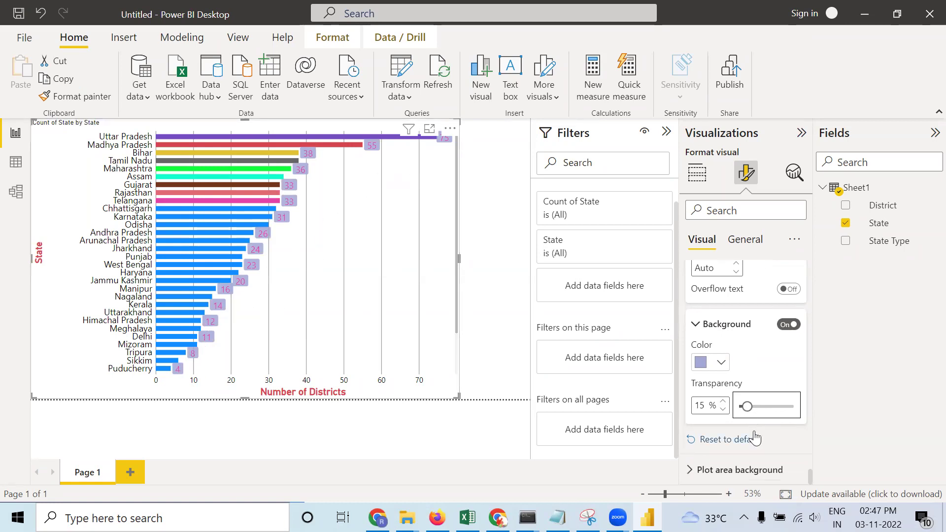
click(689, 473)
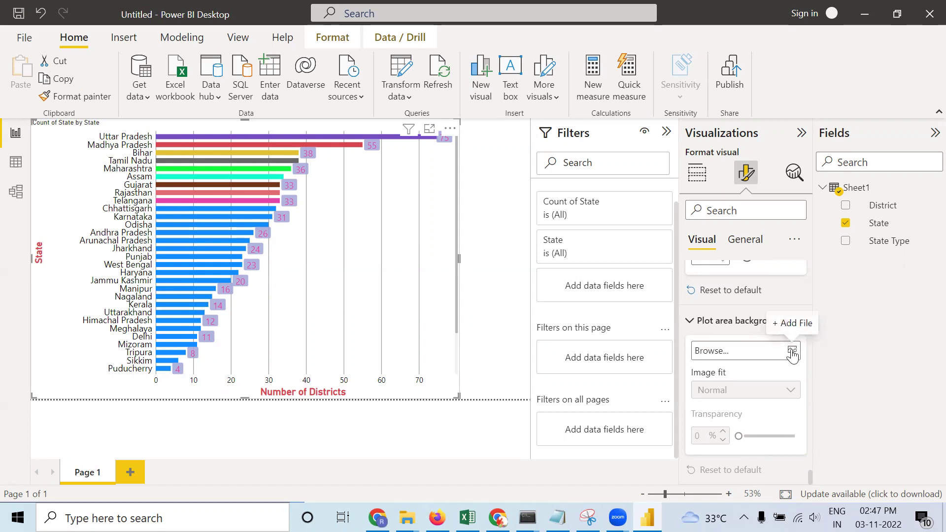
click(791, 351)
scroll(314, 278, down, 3)
scroll(317, 278, down, 5)
drag(398, 192, 400, 335)
click(268, 246)
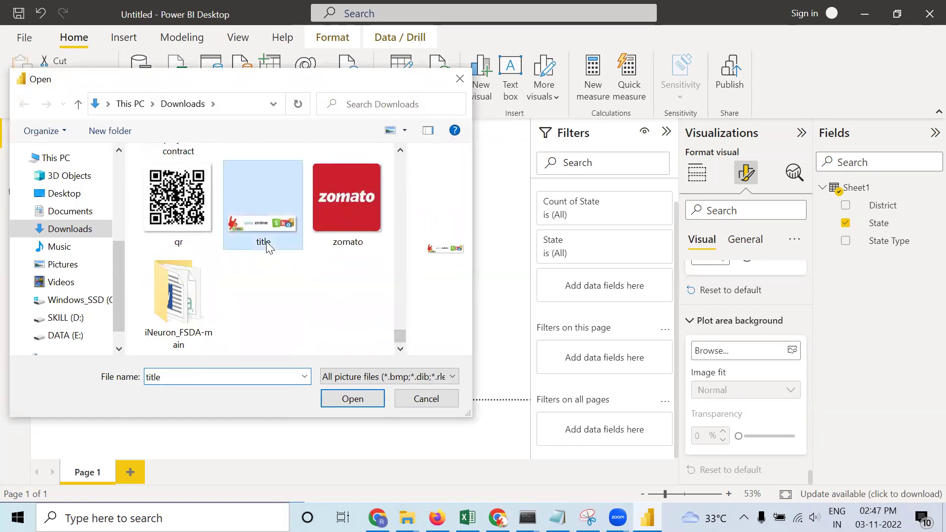
click(348, 399)
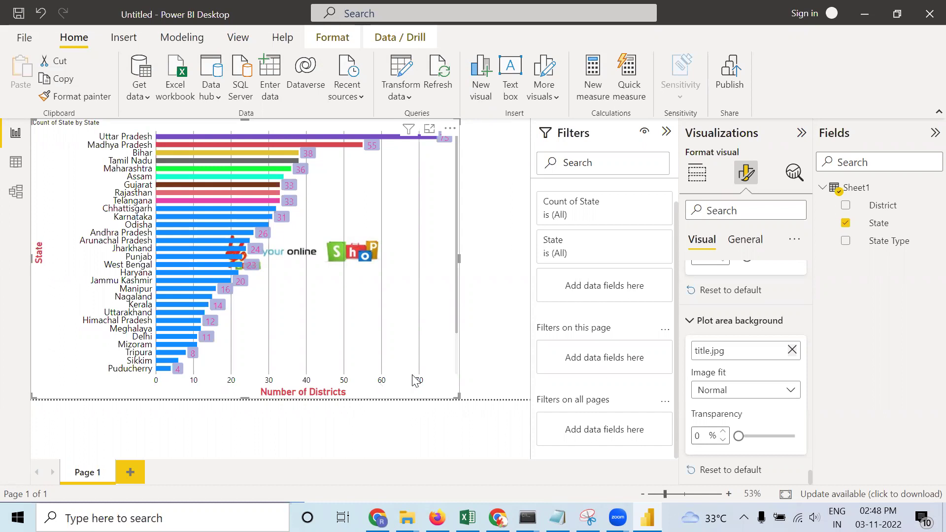
click(496, 388)
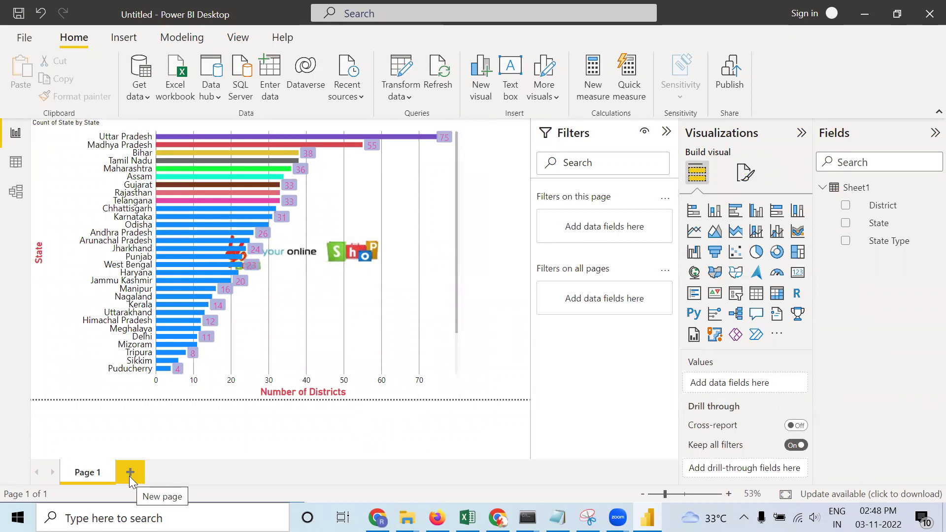
- Import the zomatoclean Excel workbook from the Downloads folder and load its Sheet1 into the report
click(143, 96)
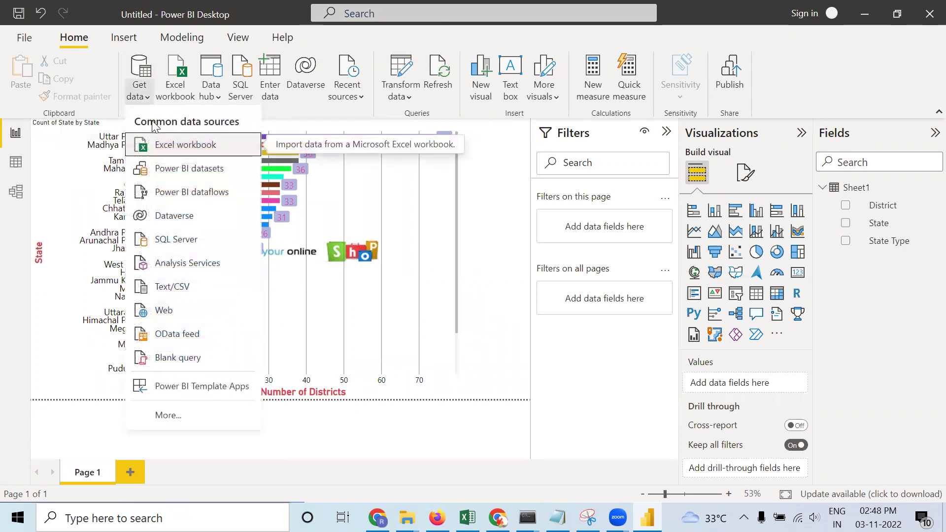
click(163, 142)
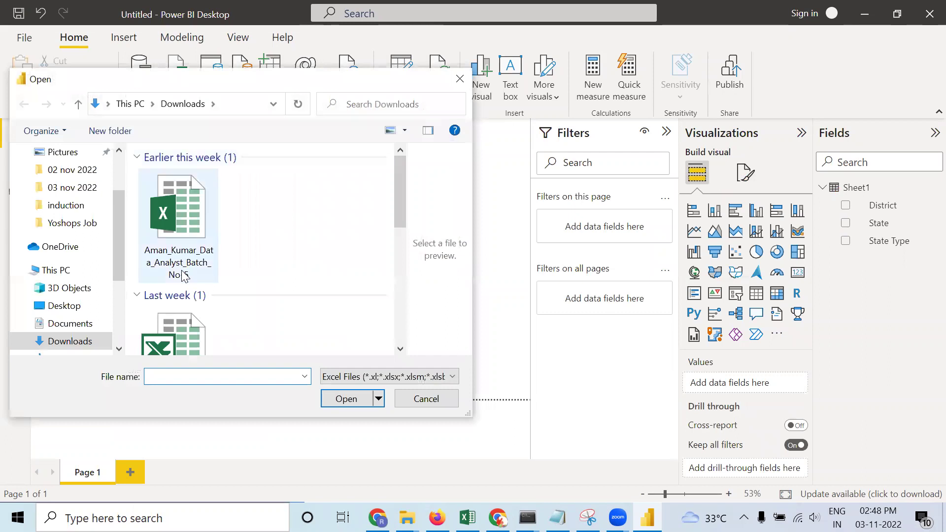
scroll(325, 207, down, 5)
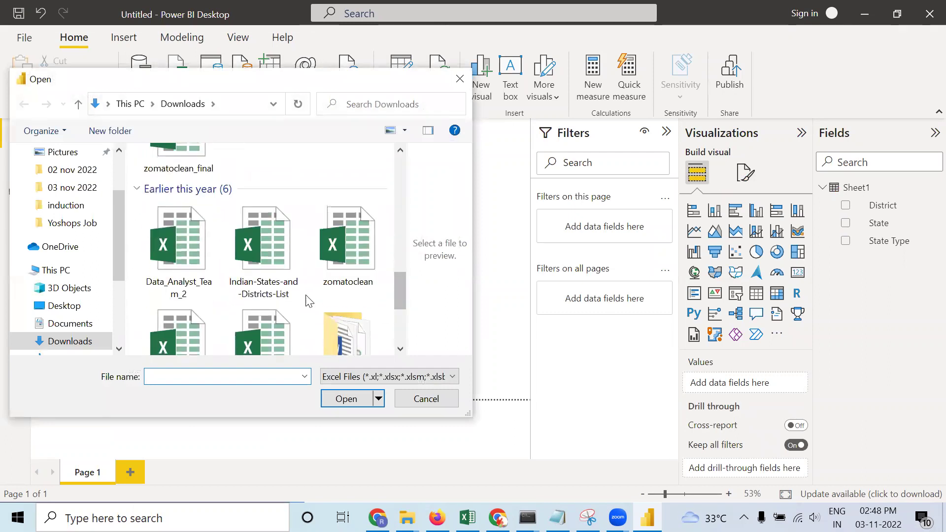
click(348, 270)
click(345, 398)
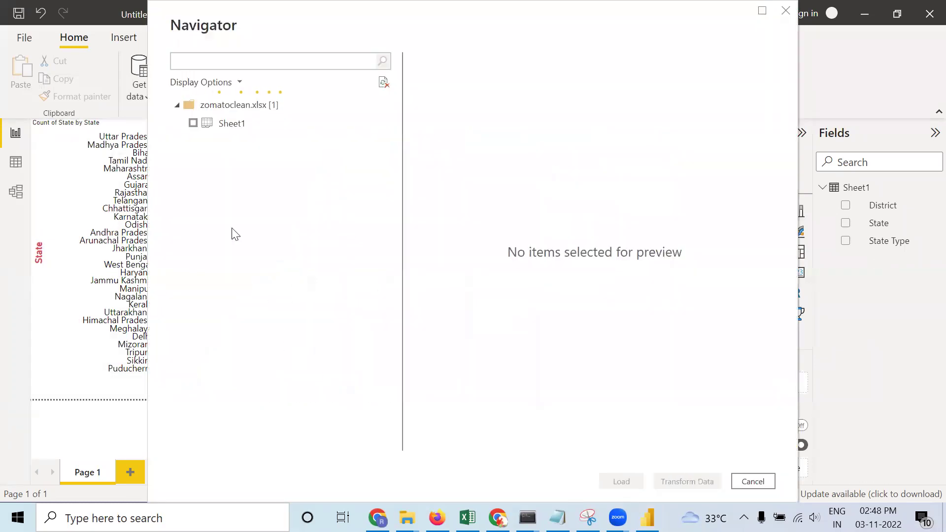
click(193, 122)
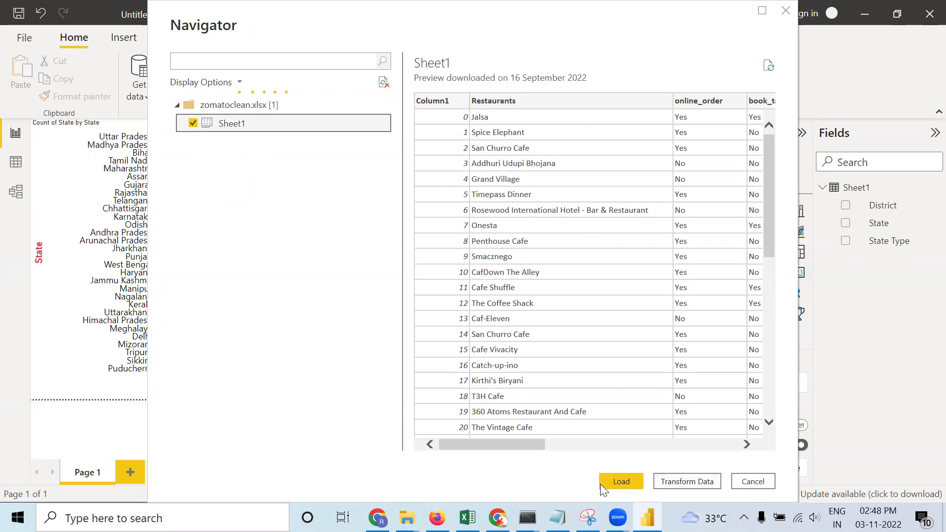
click(611, 490)
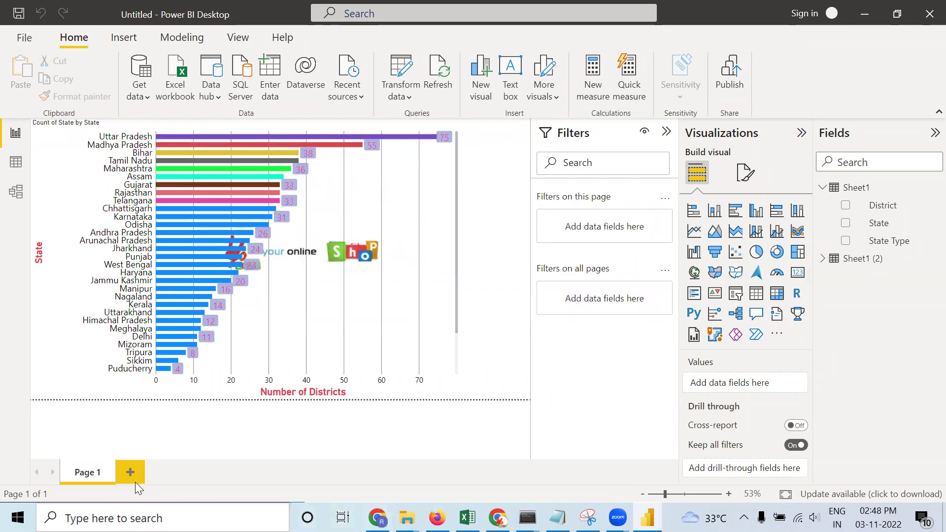
- Add a new report page and rename the imported Sheet1 (2) table to zomato
click(121, 477)
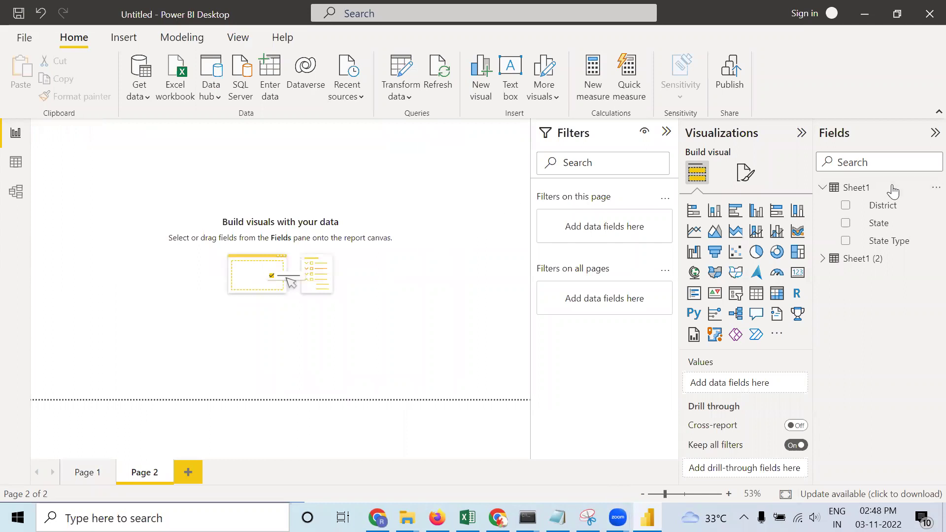
click(824, 261)
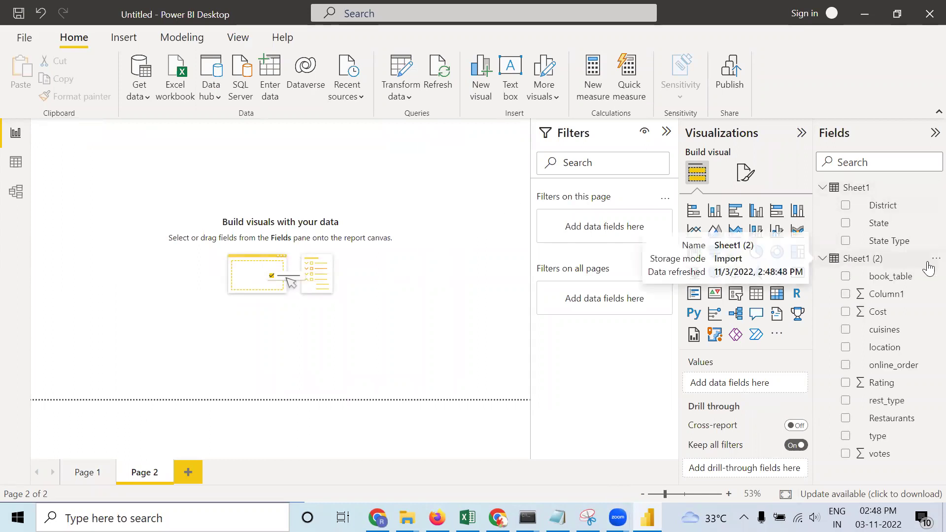
click(926, 261)
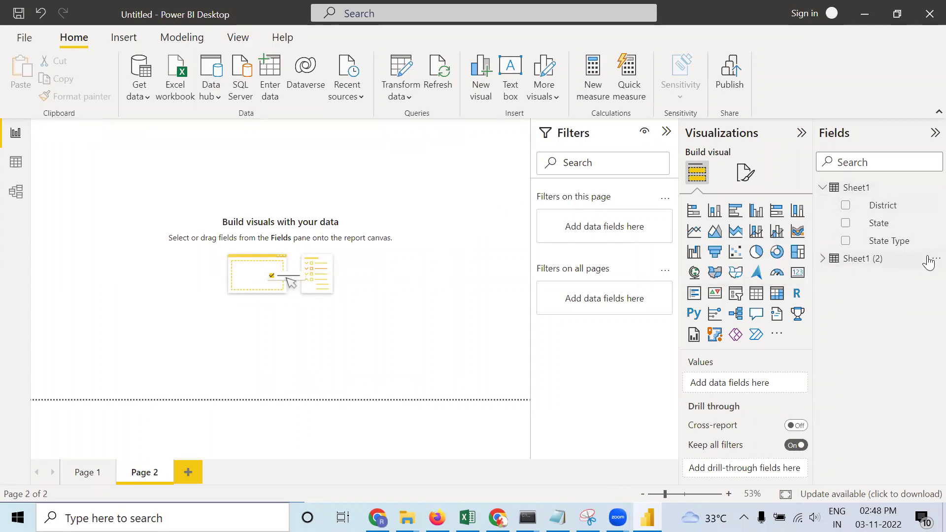
right_click(923, 257)
click(830, 144)
text(zomato)
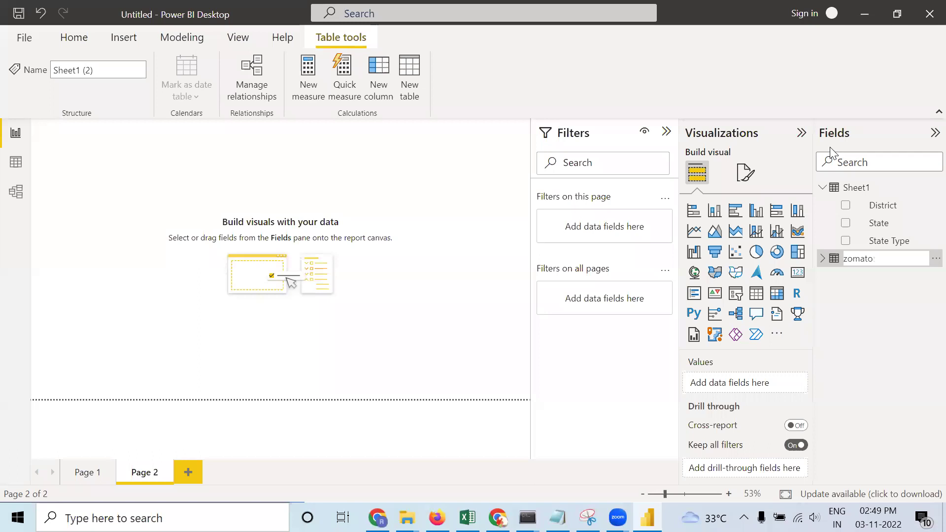
key(Return)
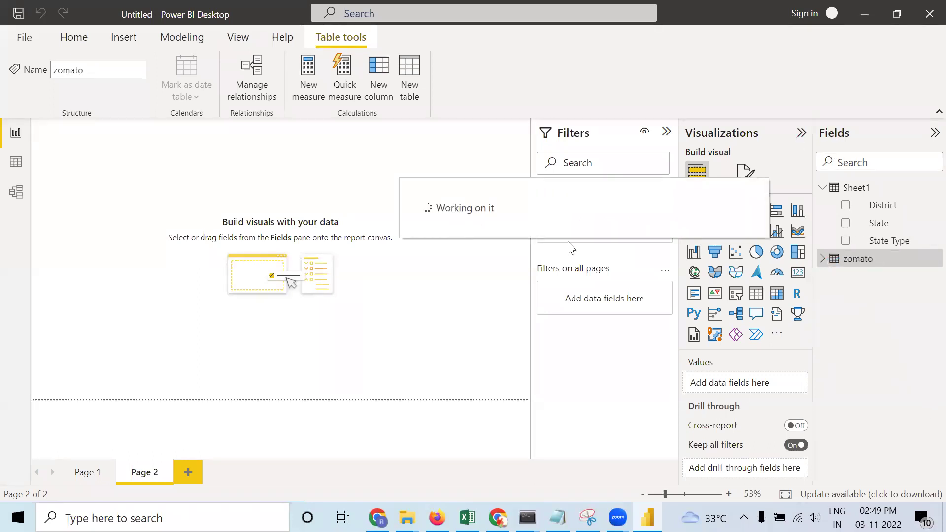
- Show the zomato table's data and examine the filter values of its Restaurants, online_order and book_table columns
click(16, 162)
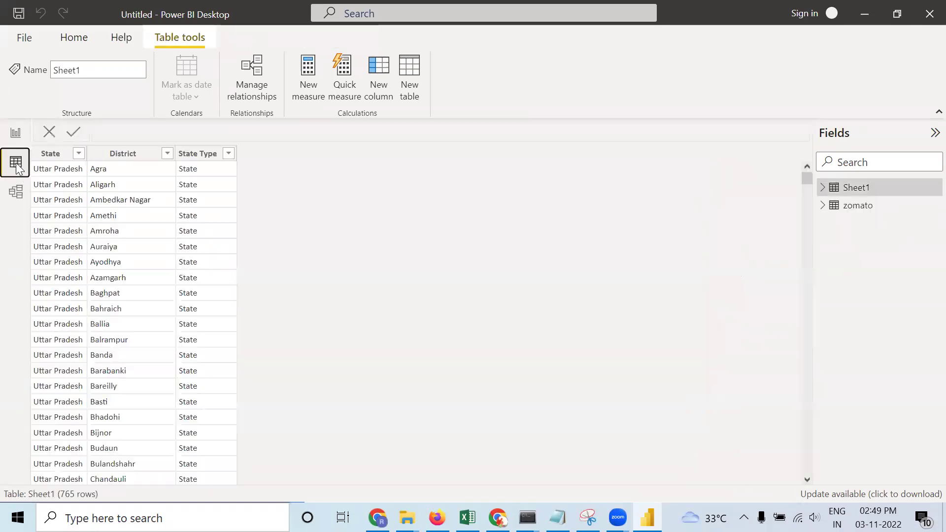
click(856, 206)
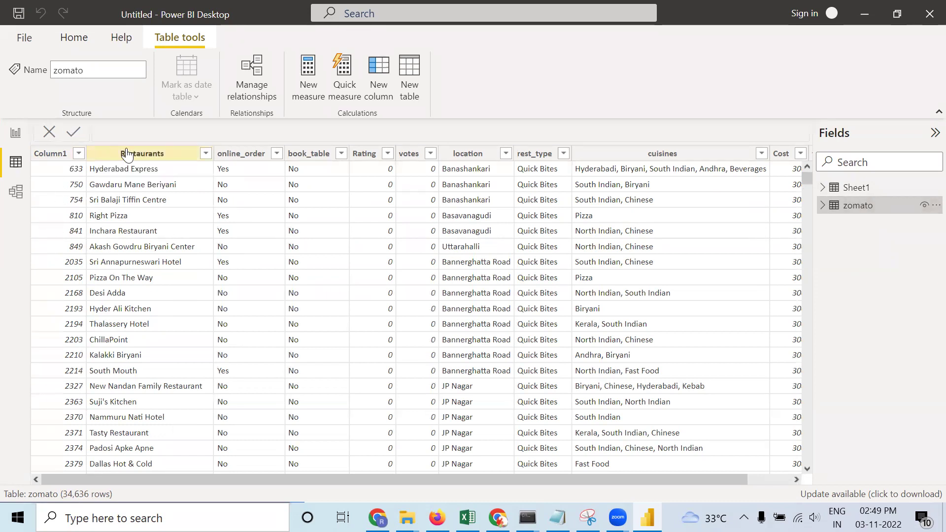
click(206, 154)
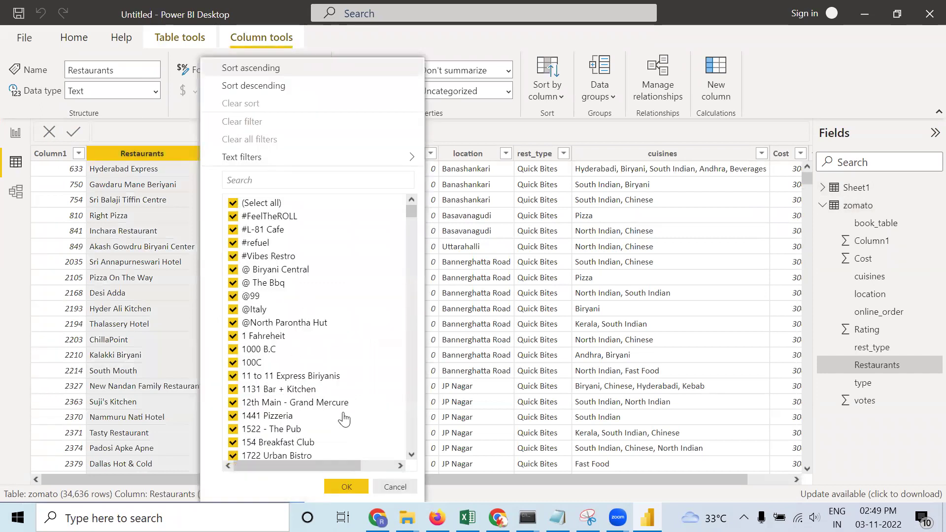
click(133, 260)
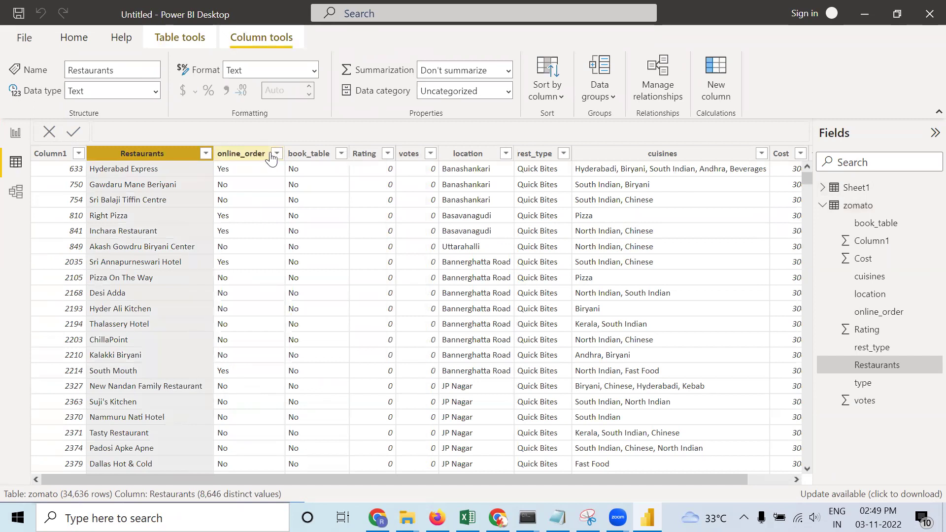
click(277, 153)
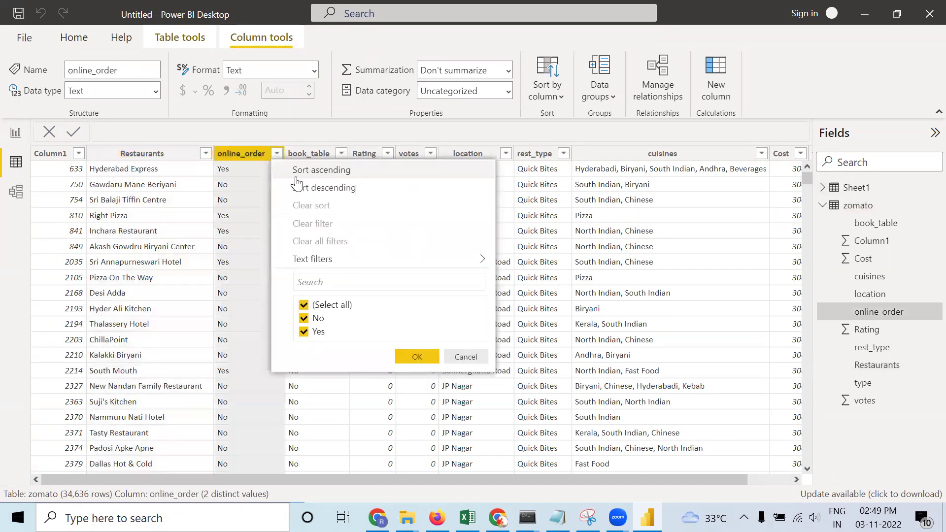
click(237, 269)
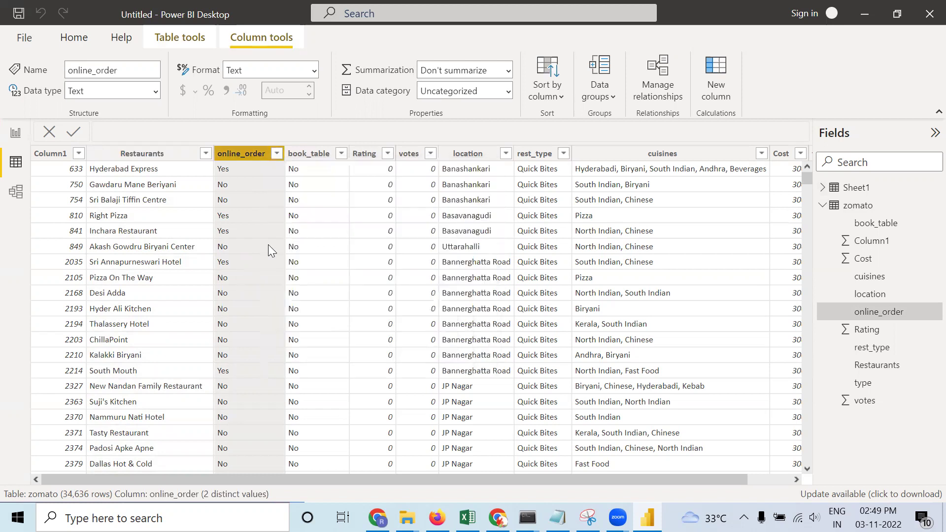
click(342, 157)
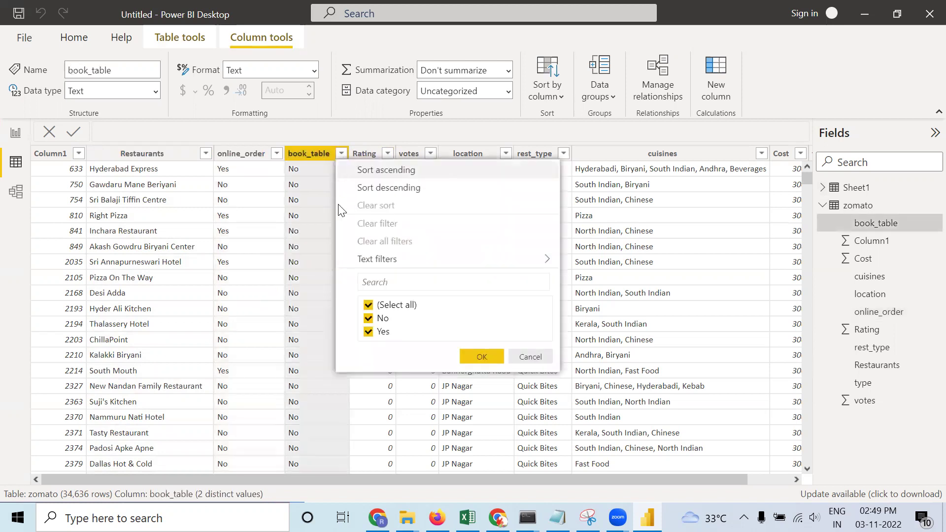
click(292, 294)
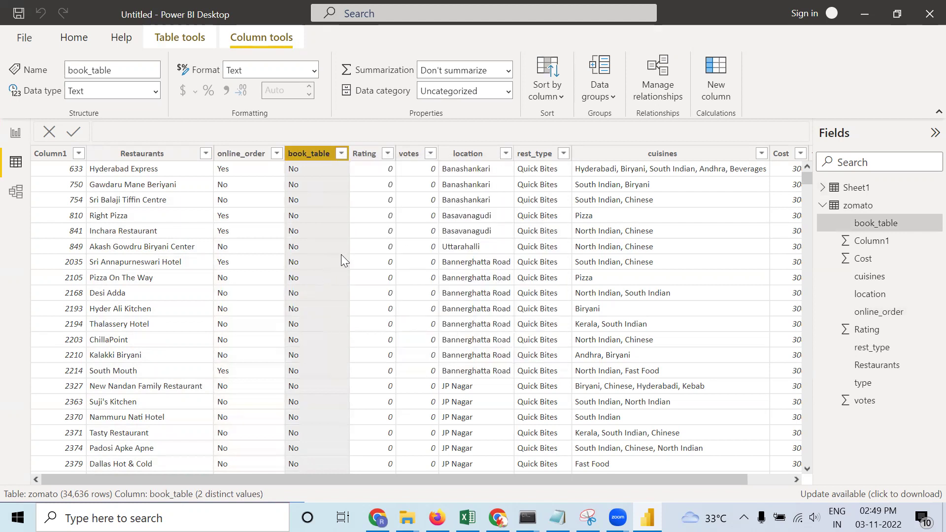
- Examine the full range of filter values in the zomato table's Rating and votes columns
click(387, 154)
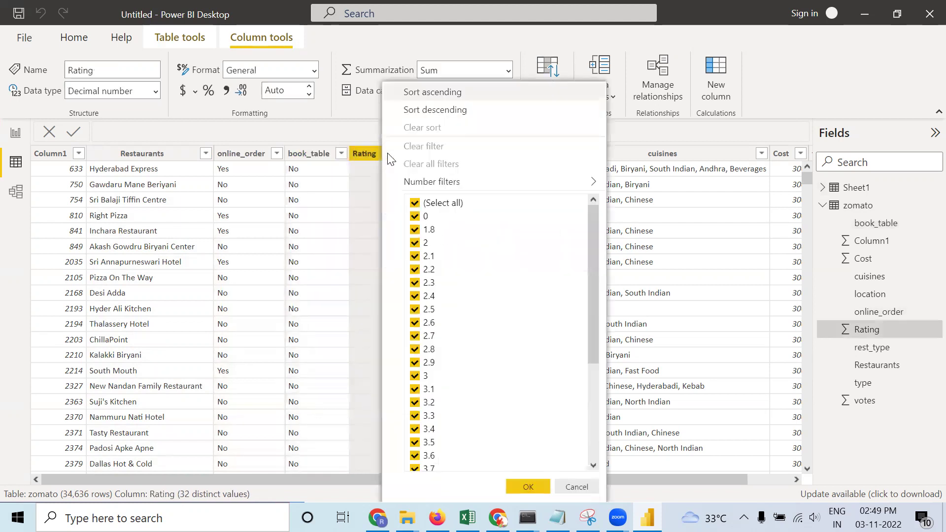
drag(589, 295, 591, 431)
click(332, 310)
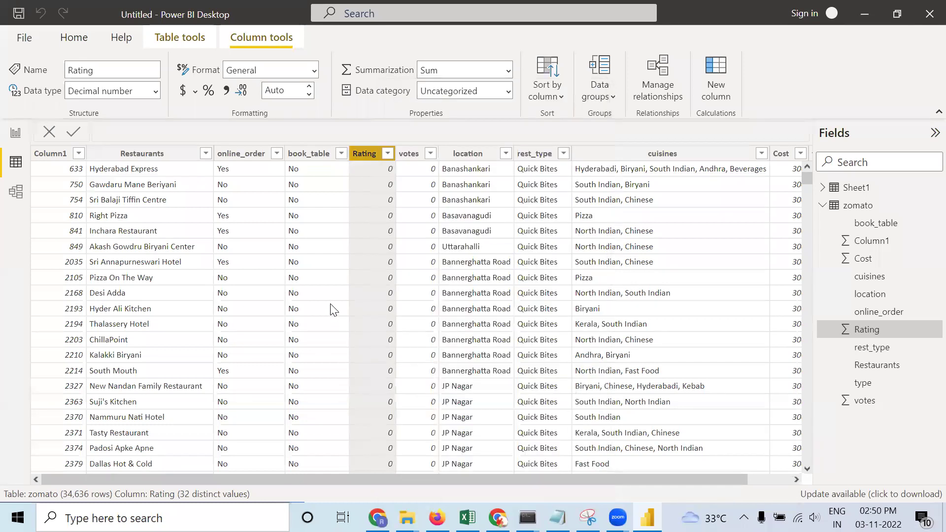
click(432, 154)
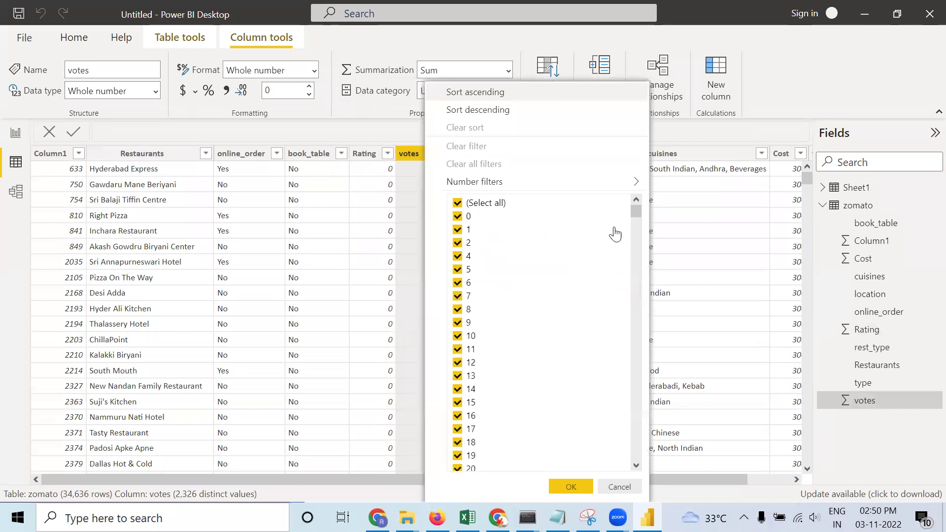
drag(638, 217, 645, 470)
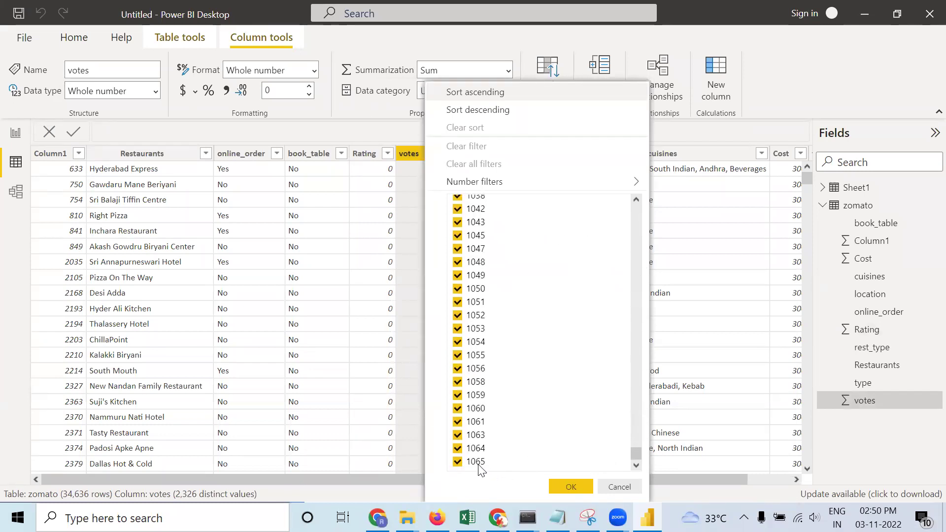
click(366, 370)
- Look through the distinct values of the location and rest_type columns without applying a filter
click(505, 153)
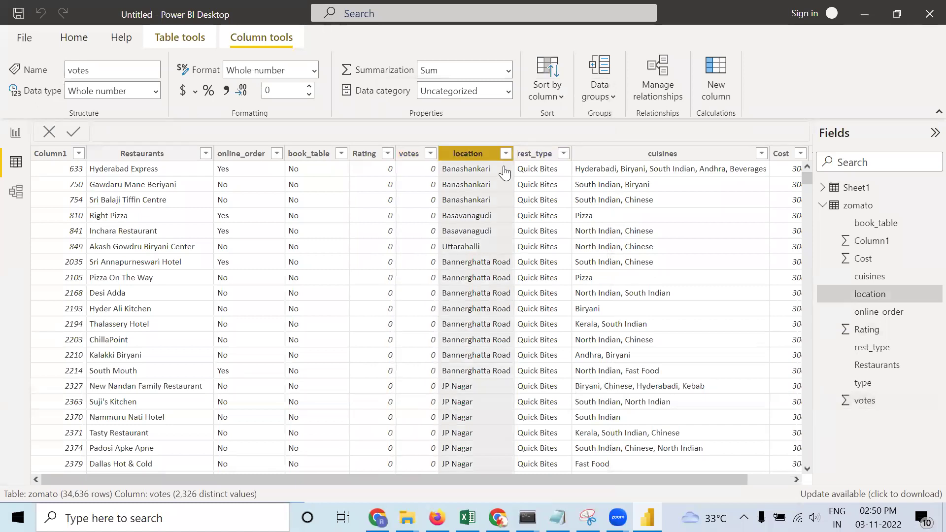
scroll(595, 266, down, 18)
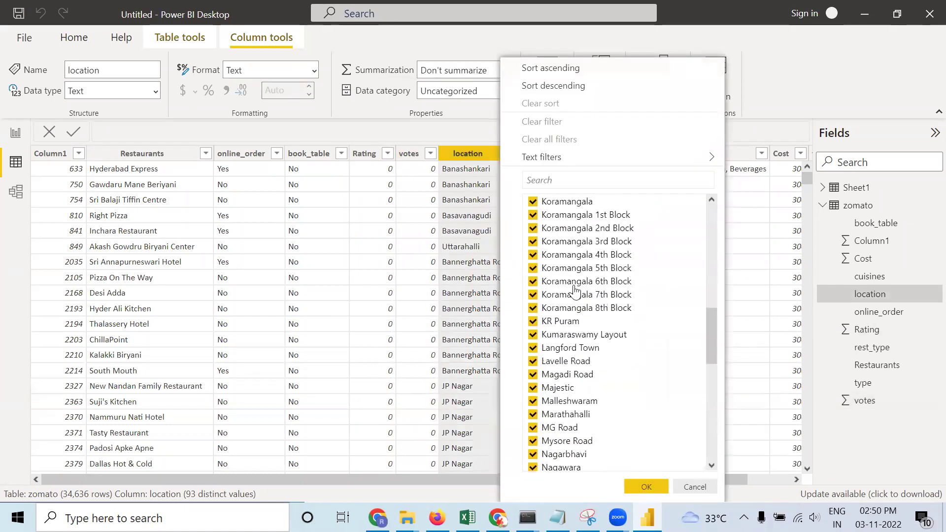
click(425, 218)
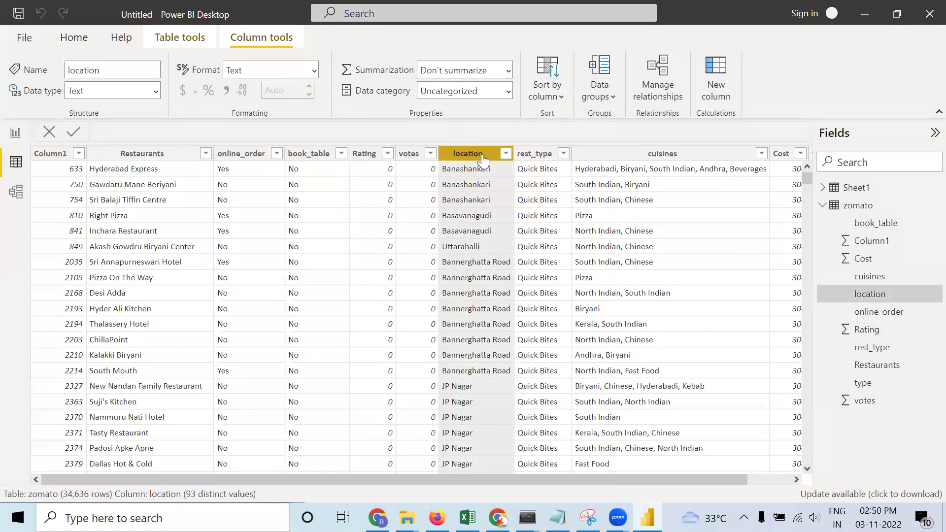
click(562, 157)
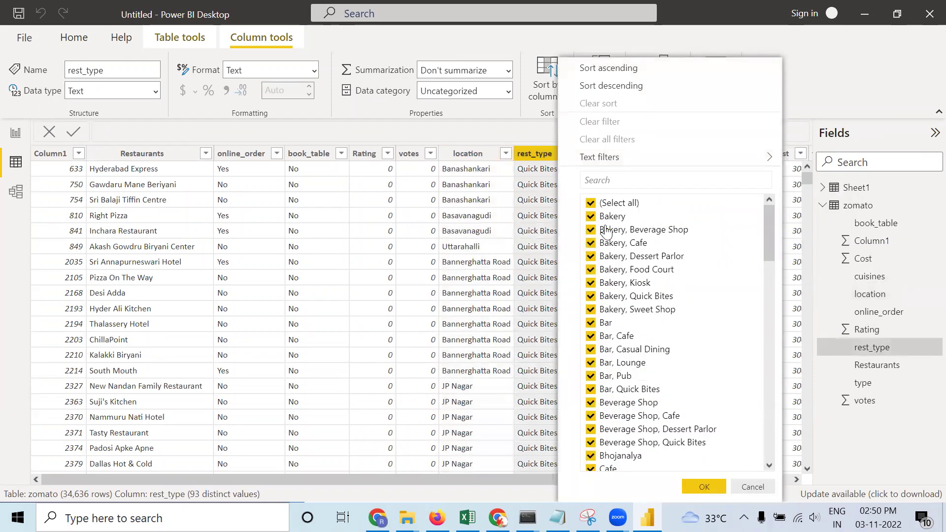
drag(768, 256, 743, 470)
click(522, 347)
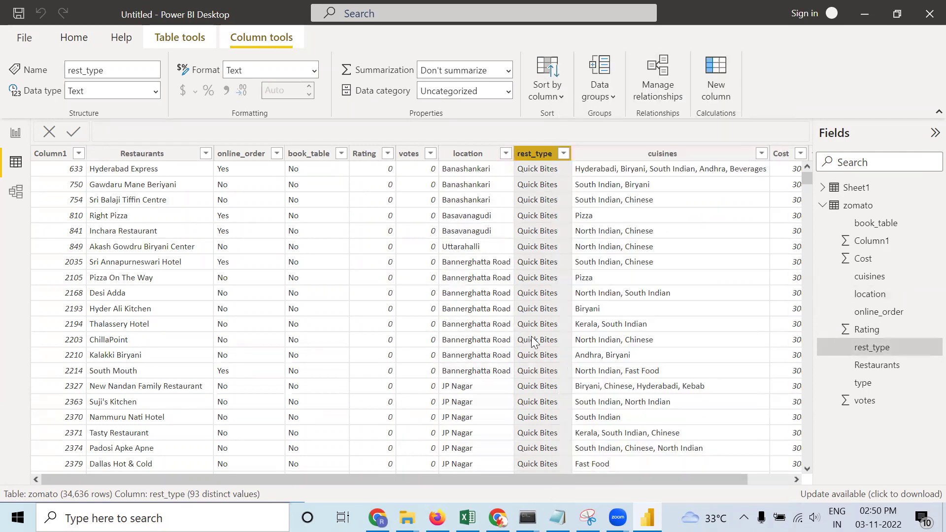
- Examine the distinct filter values of the zomato table's type, rest_type and cuisines columns without applying a filter
drag(620, 479, 696, 485)
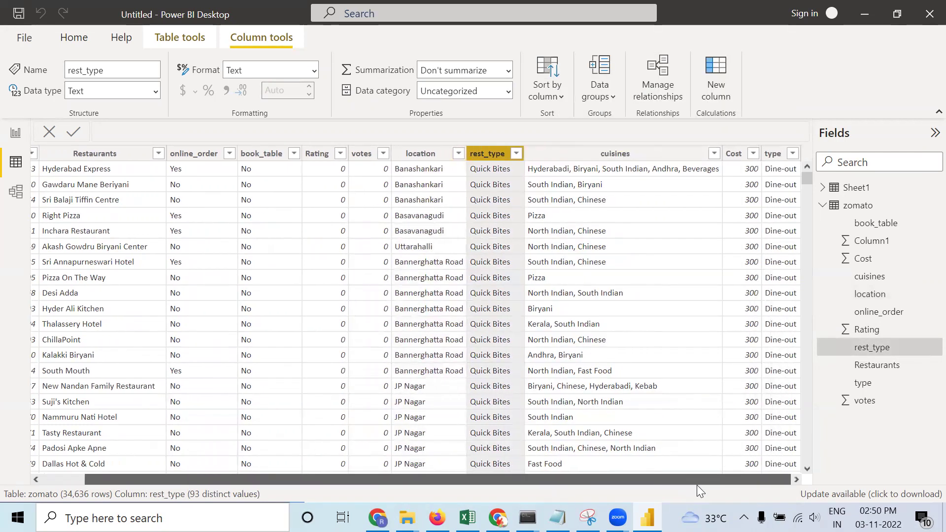
click(791, 155)
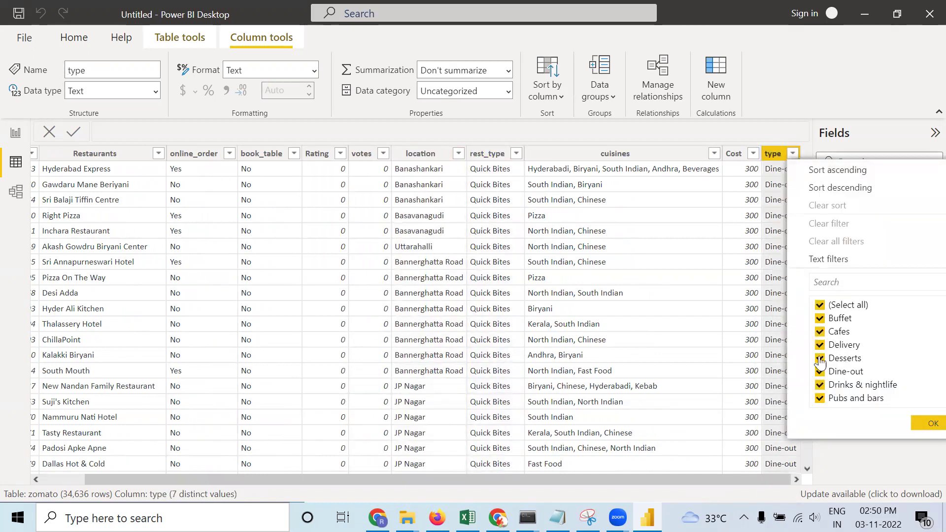
click(515, 155)
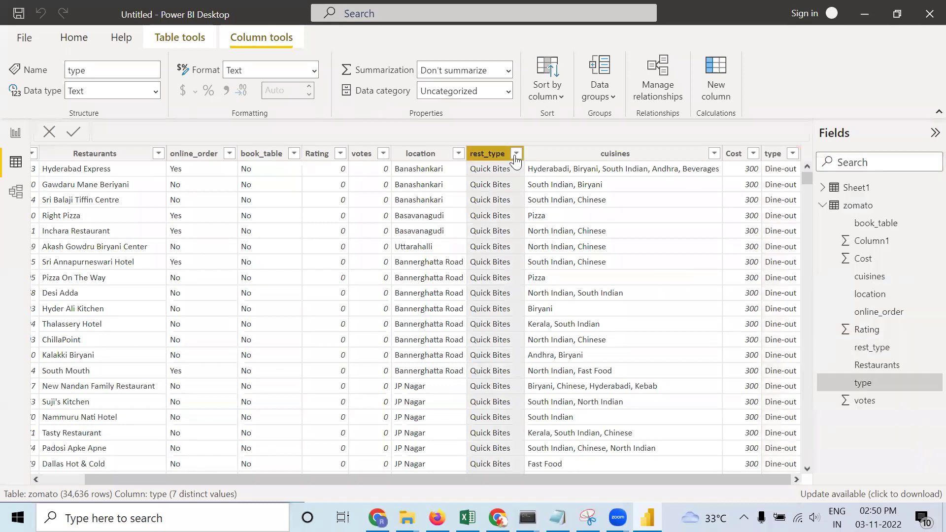
click(516, 154)
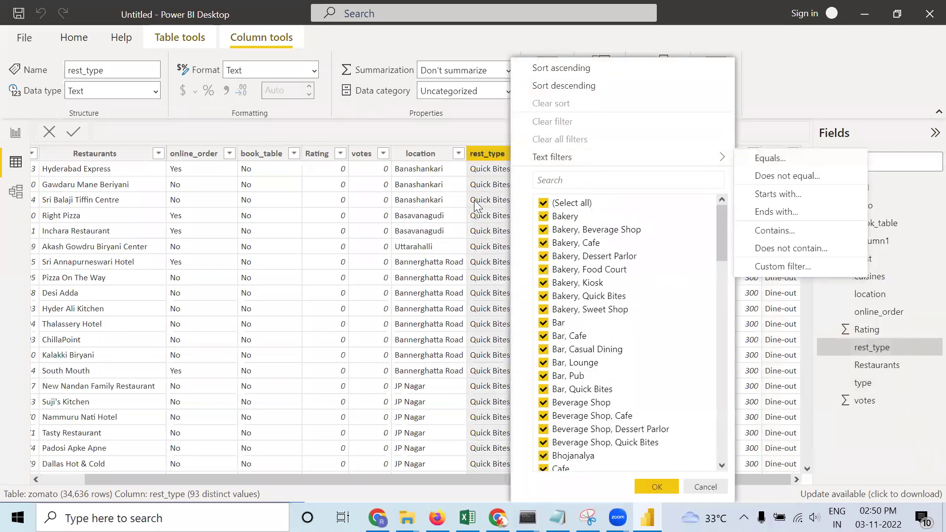
click(477, 206)
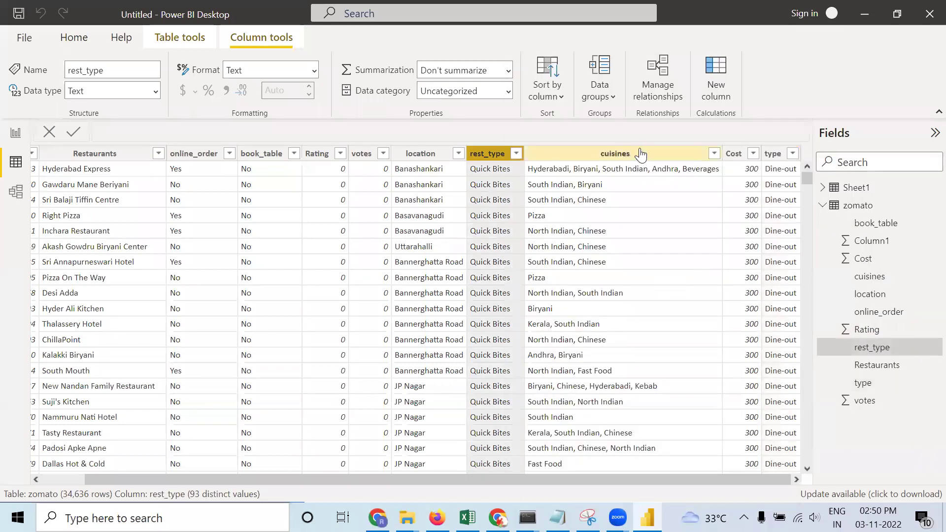
click(714, 155)
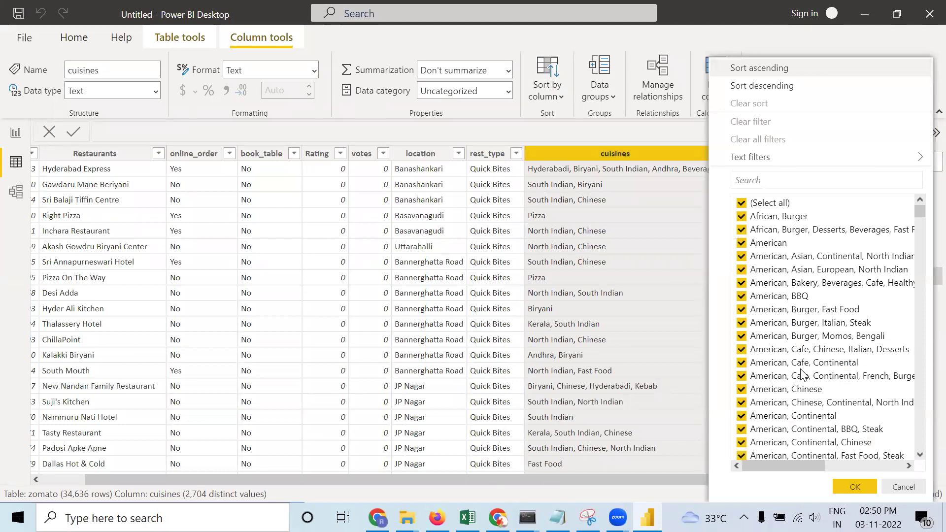
scroll(802, 373, down, 15)
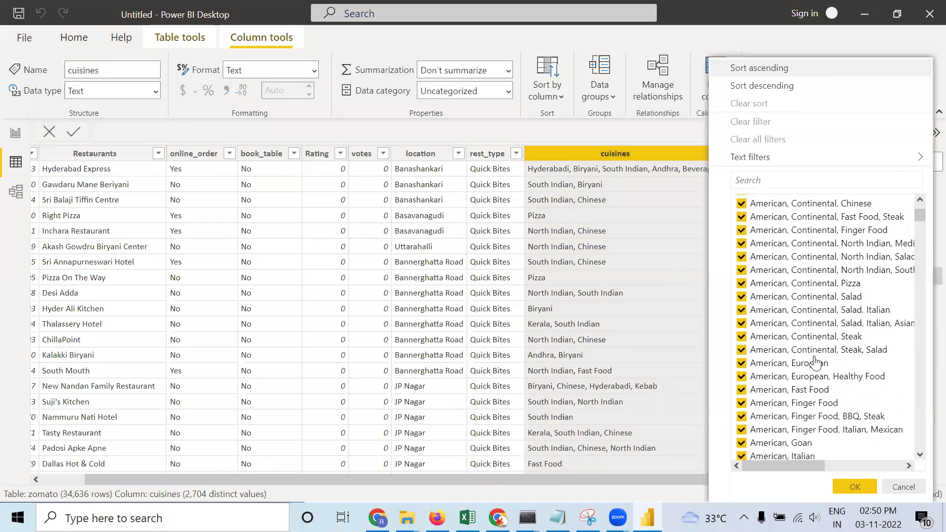
scroll(814, 370, down, 10)
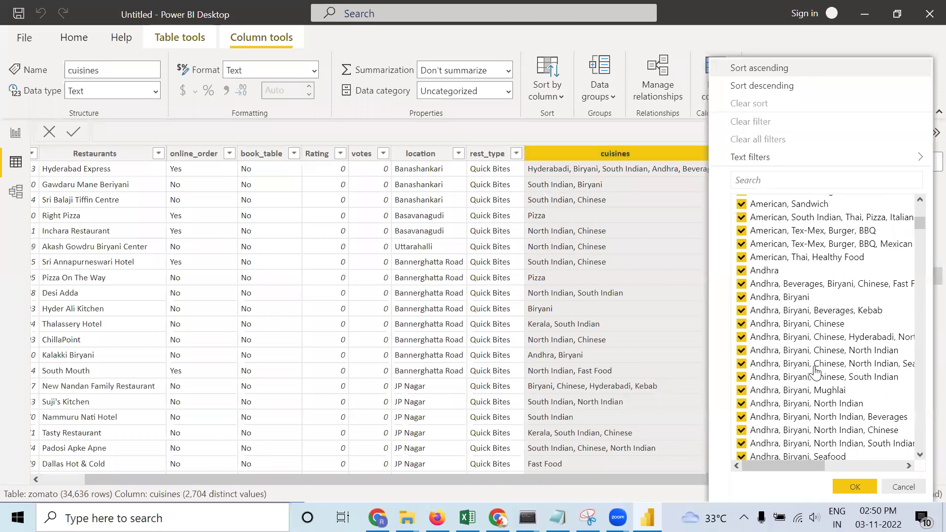
click(573, 277)
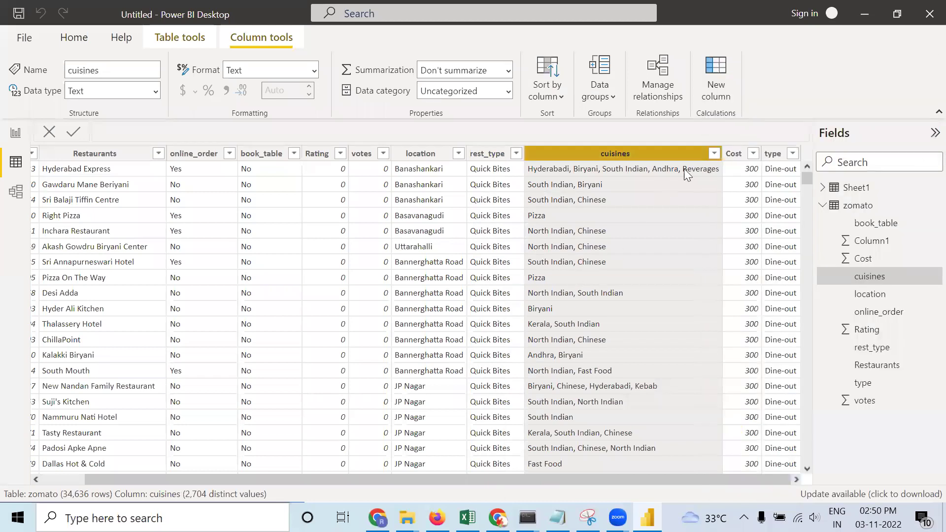
- Examine the full range of filter values in the Cost column and return to the empty report page
click(752, 155)
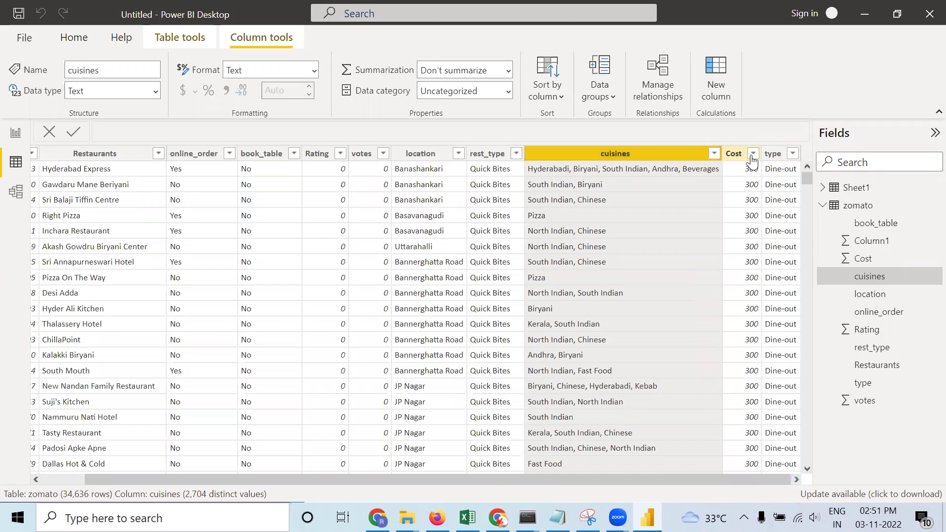
scroll(812, 223, down, 1)
scroll(812, 222, down, 15)
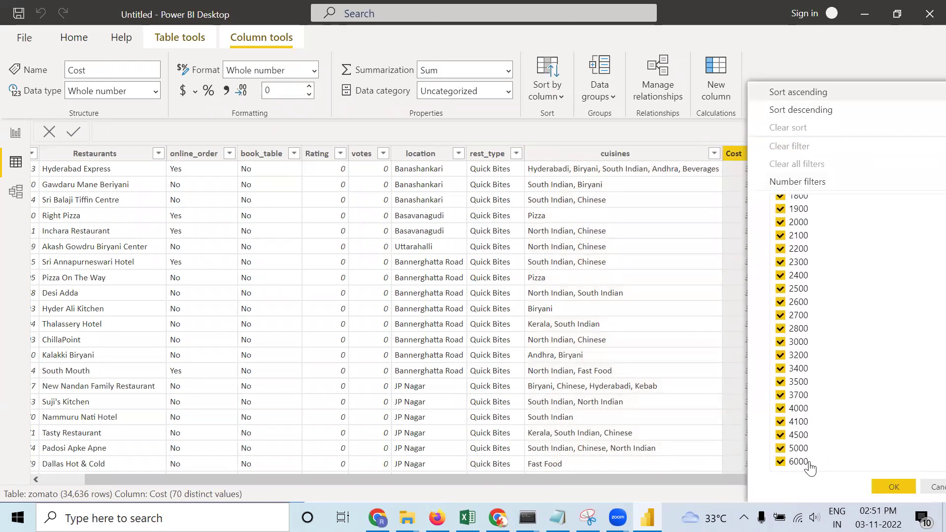
click(686, 428)
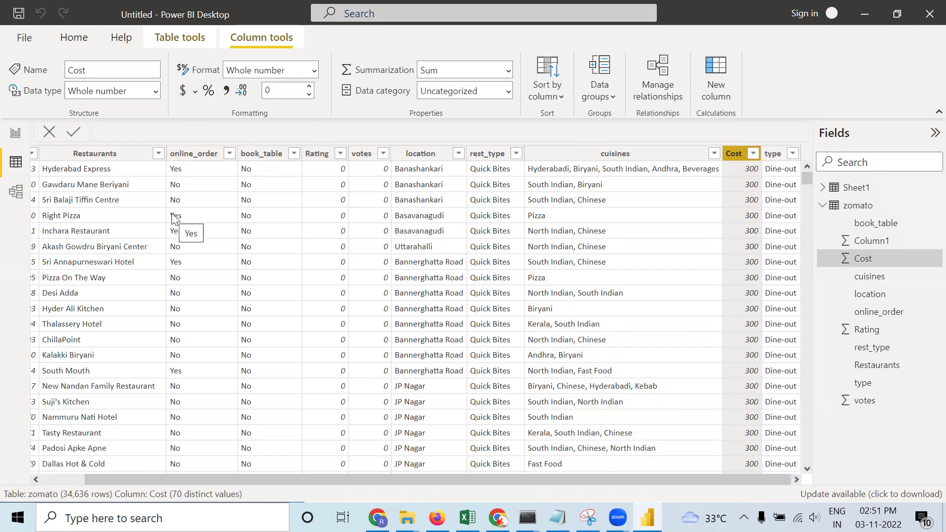
click(15, 134)
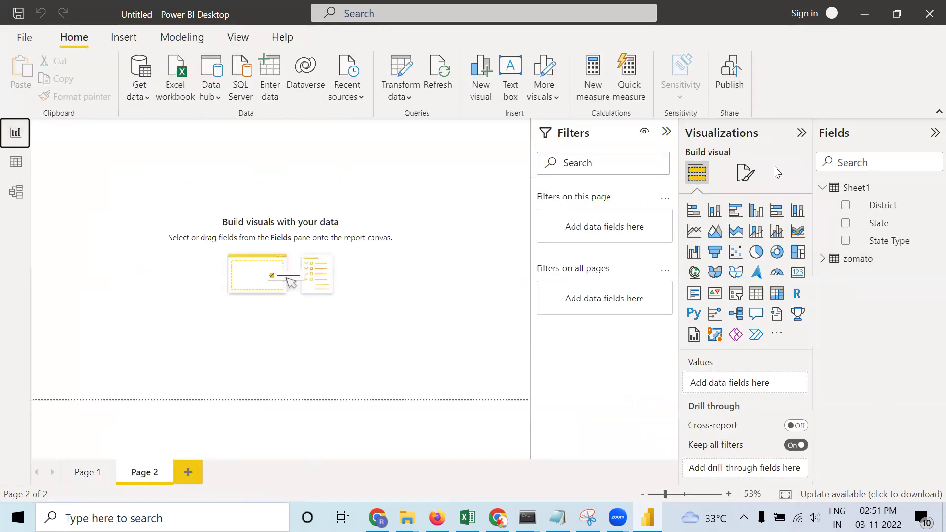
click(777, 252)
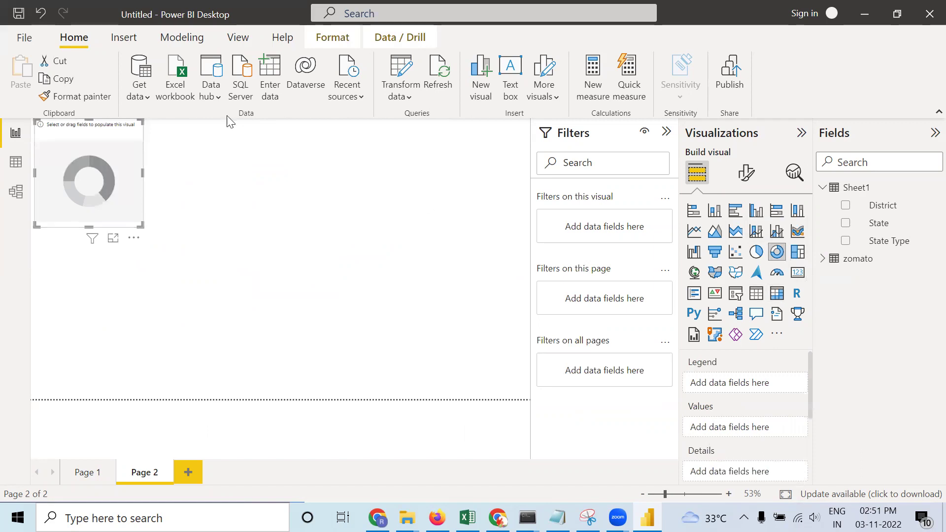
click(133, 238)
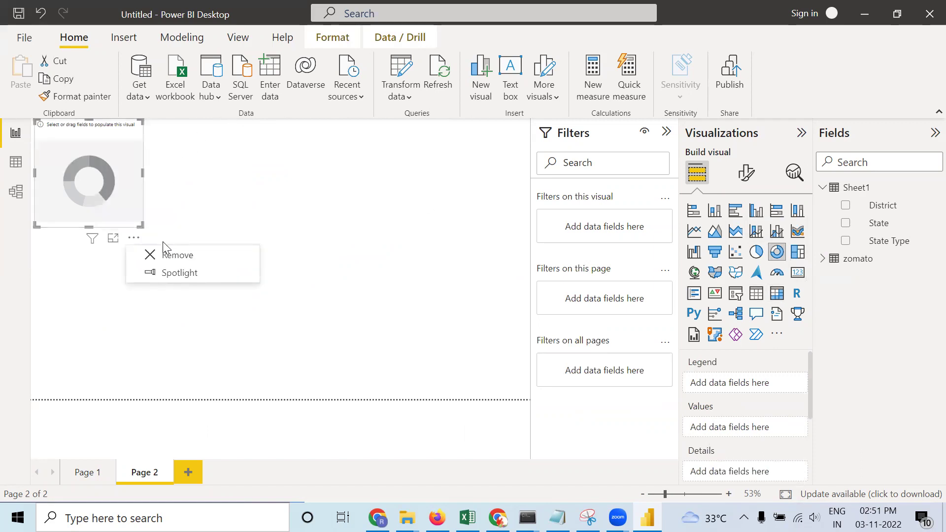
click(205, 255)
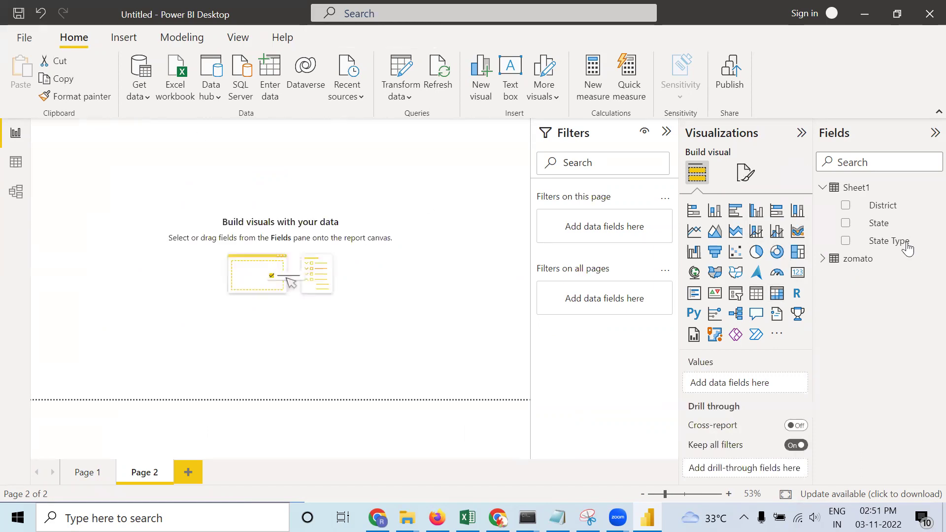
- Add an enlarged donut chart with zomato's type field as the legend and Rating as the values
click(782, 259)
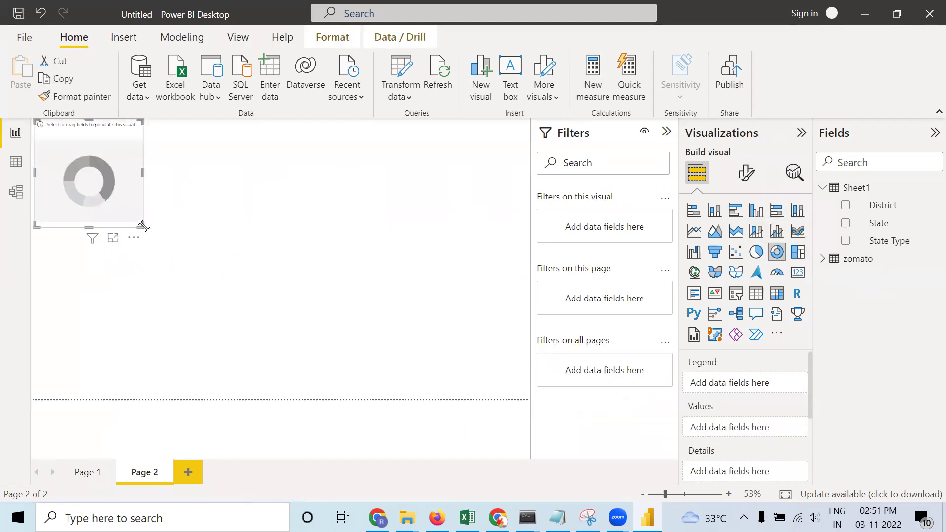
drag(151, 241, 279, 331)
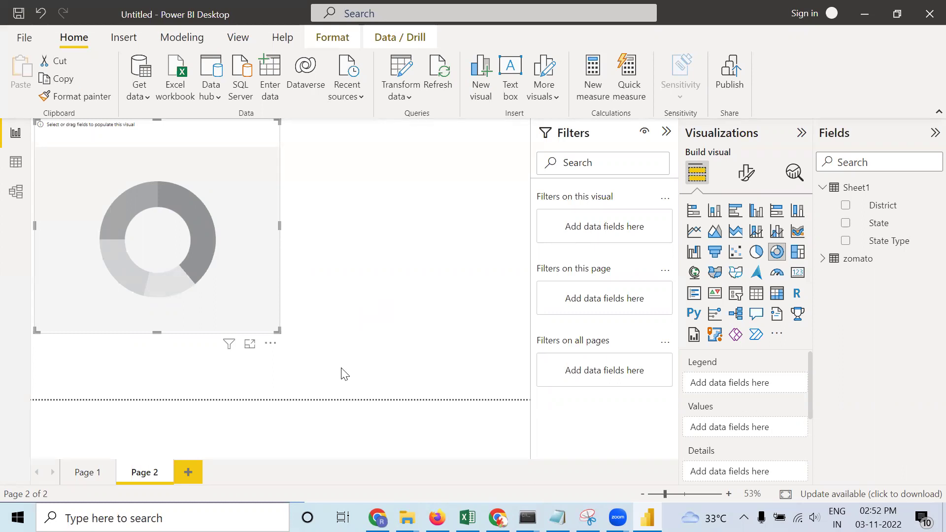
click(823, 259)
drag(875, 442, 733, 389)
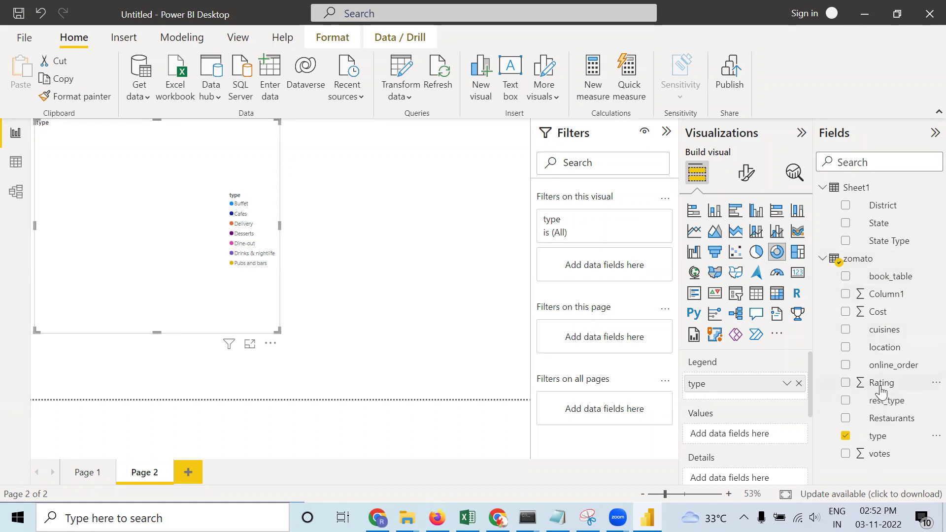
drag(882, 391, 732, 442)
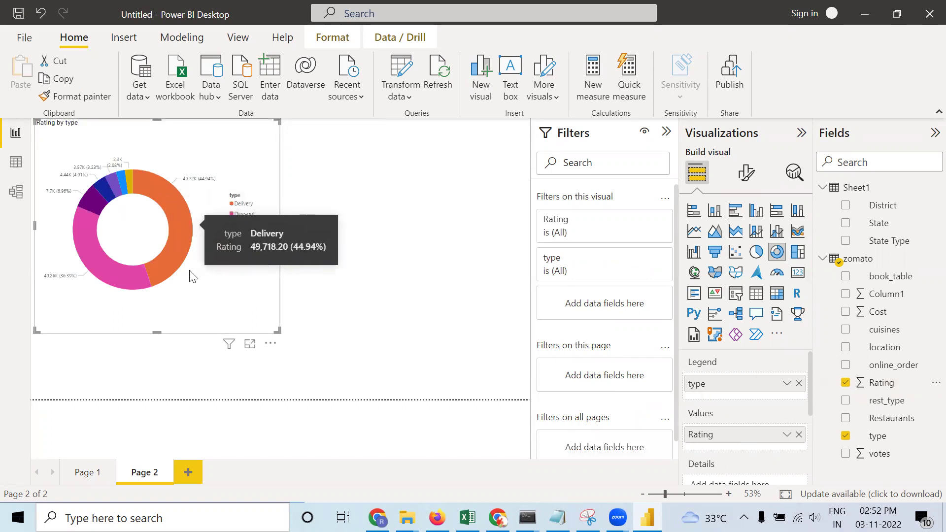
- Change the donut chart's Rating aggregation to Average and shrink the chart on the page
mouse_move(110, 268)
mouse_move(181, 236)
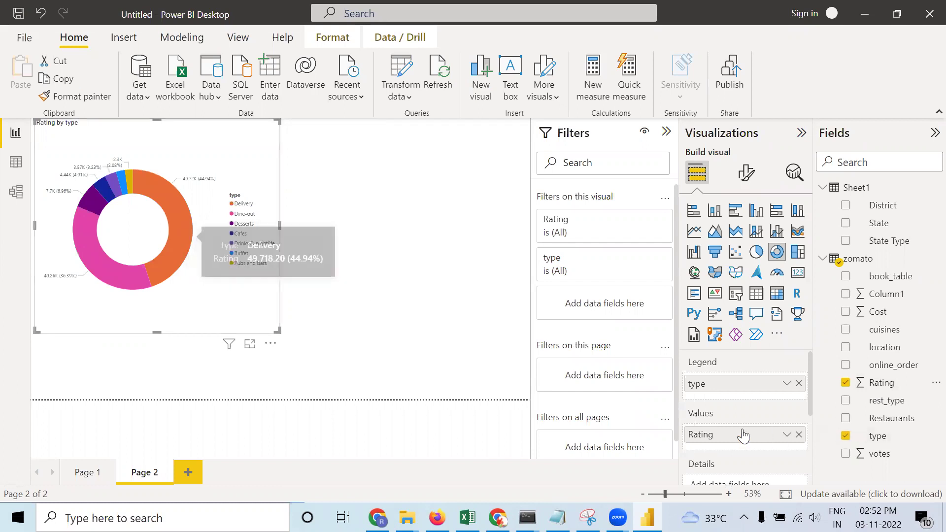
right_click(771, 437)
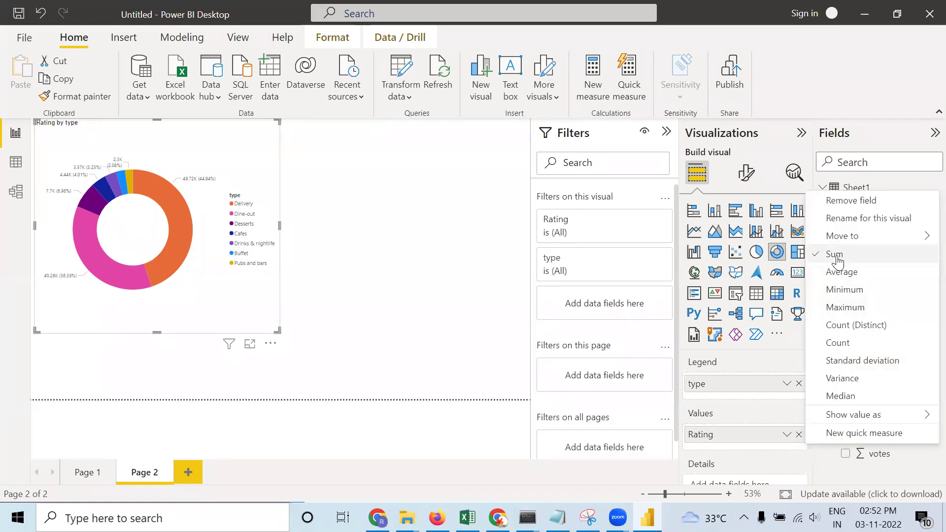
click(828, 274)
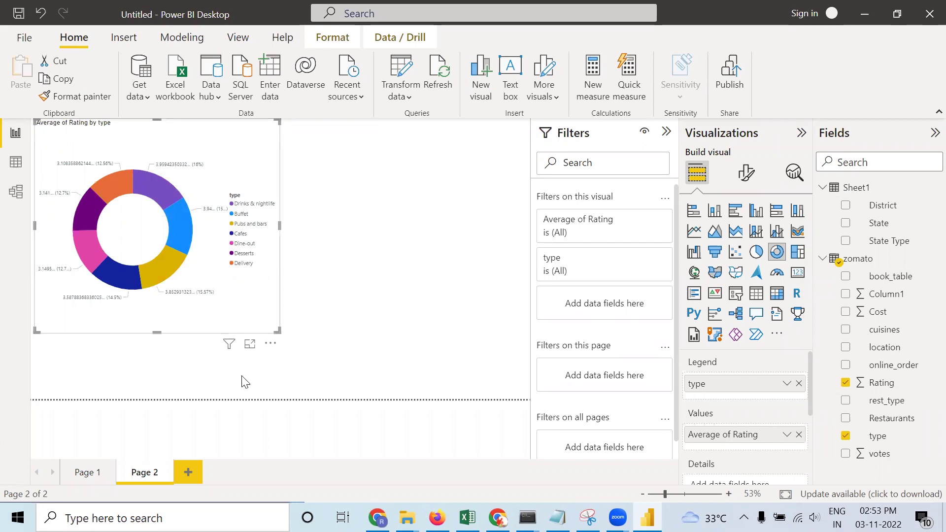
drag(276, 329, 206, 298)
click(302, 300)
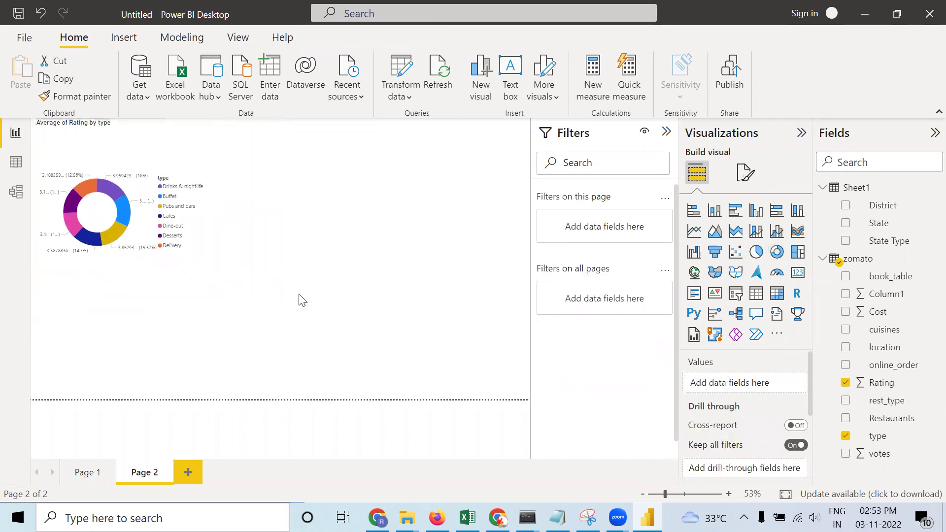
- Add a funnel chart with type as category and votes as values, placed beside the donut chart and slightly enlarged
click(714, 254)
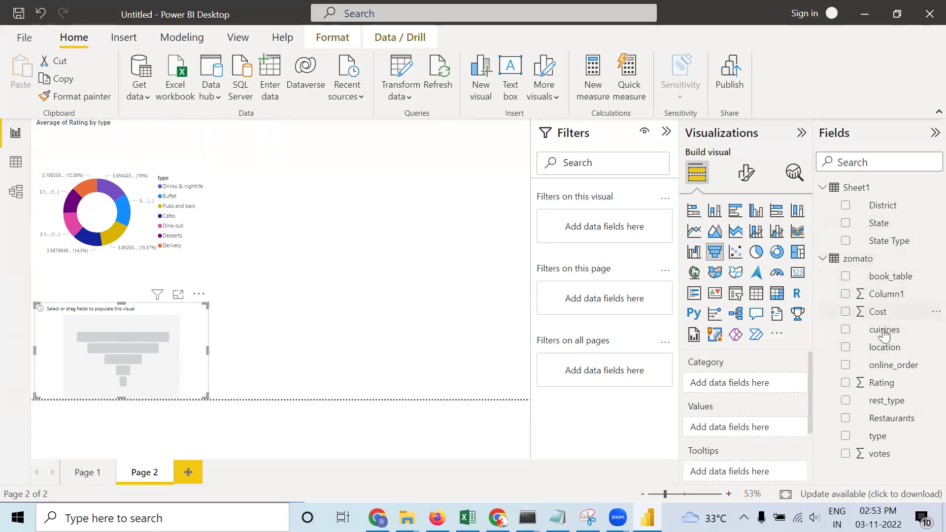
mouse_move(889, 277)
mouse_down()
mouse_move(784, 323)
mouse_move(855, 305)
mouse_move(901, 279)
mouse_up()
drag(886, 438, 743, 383)
drag(886, 464, 745, 444)
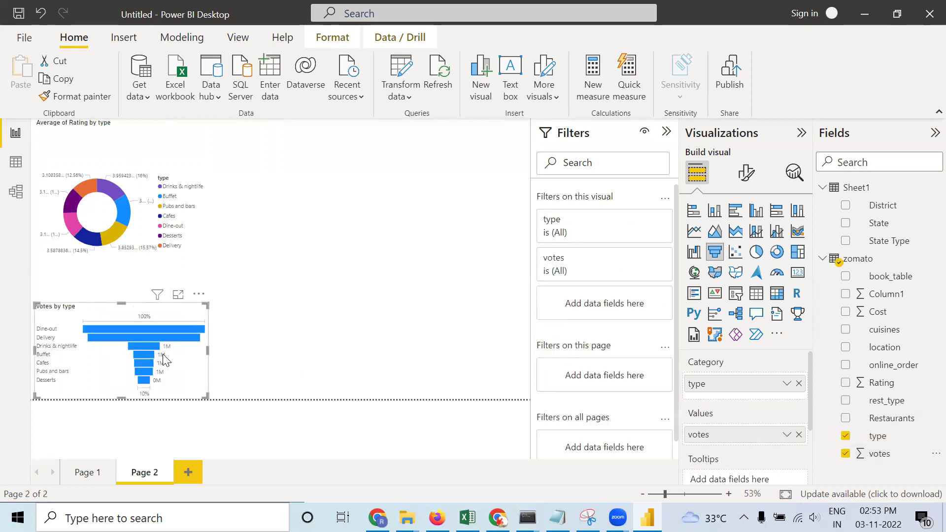
drag(190, 314, 380, 165)
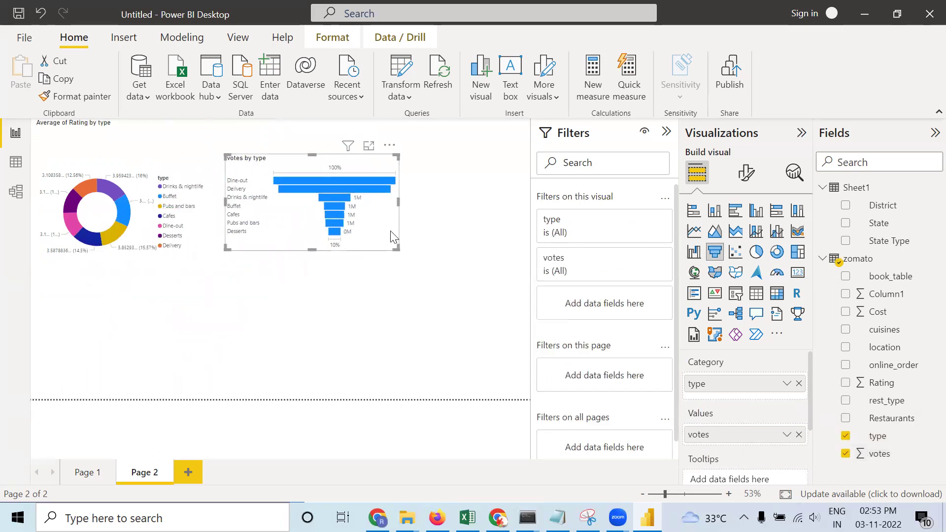
drag(398, 250, 409, 259)
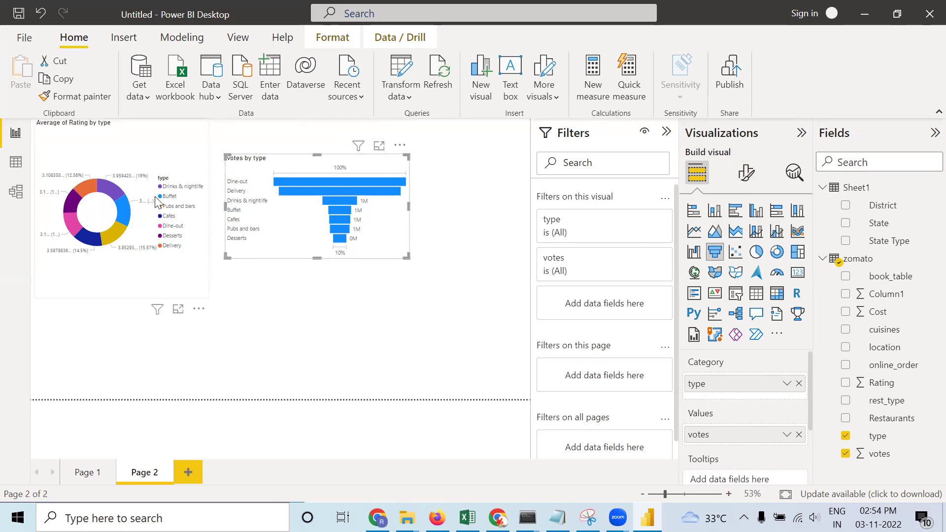
- Set the donut chart's legend text size to 13
click(143, 199)
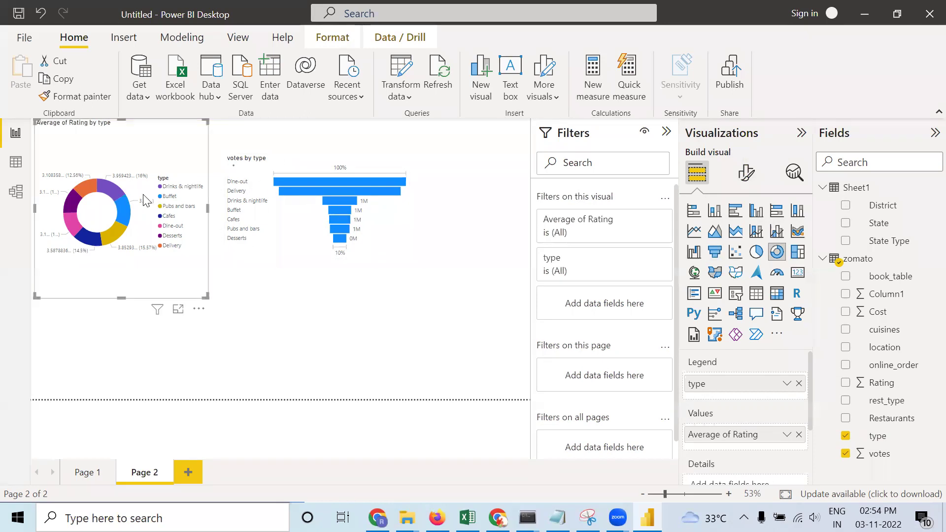
click(746, 172)
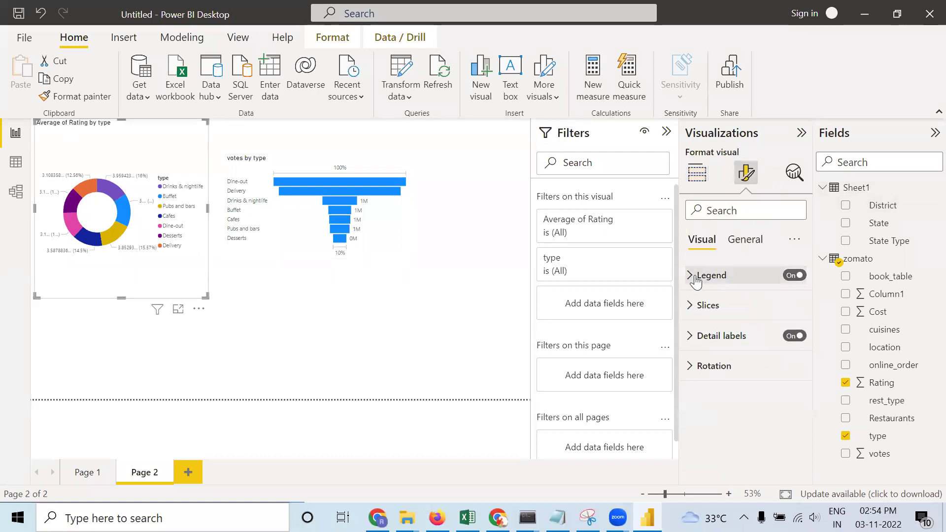
click(700, 277)
click(700, 384)
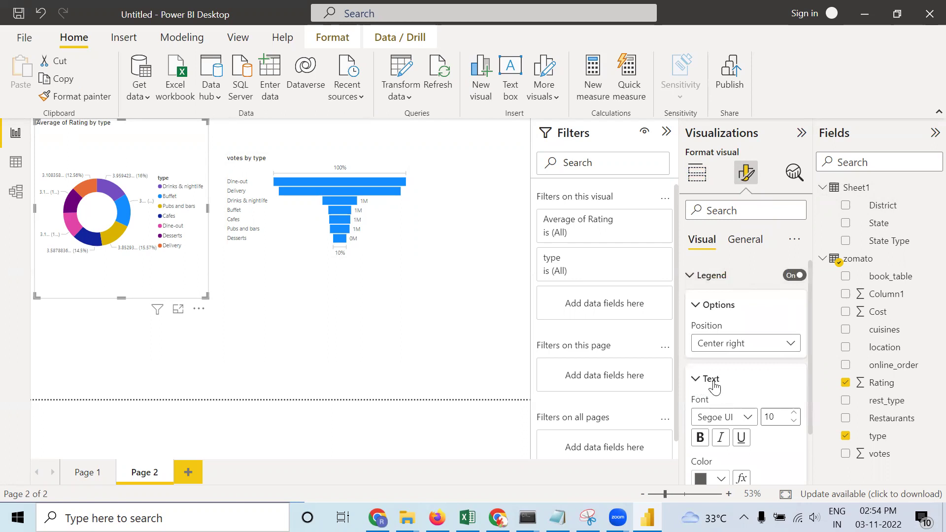
click(795, 413)
click(795, 413)
click(794, 413)
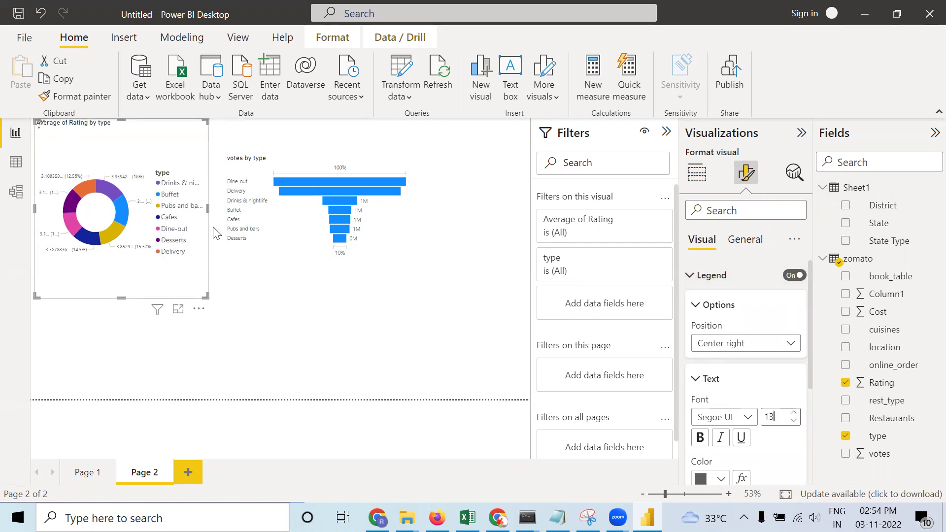
- Move the funnel chart farther from the donut chart and widen the donut chart to fit its legend
drag(387, 250, 482, 243)
click(175, 222)
drag(209, 300, 266, 304)
click(246, 266)
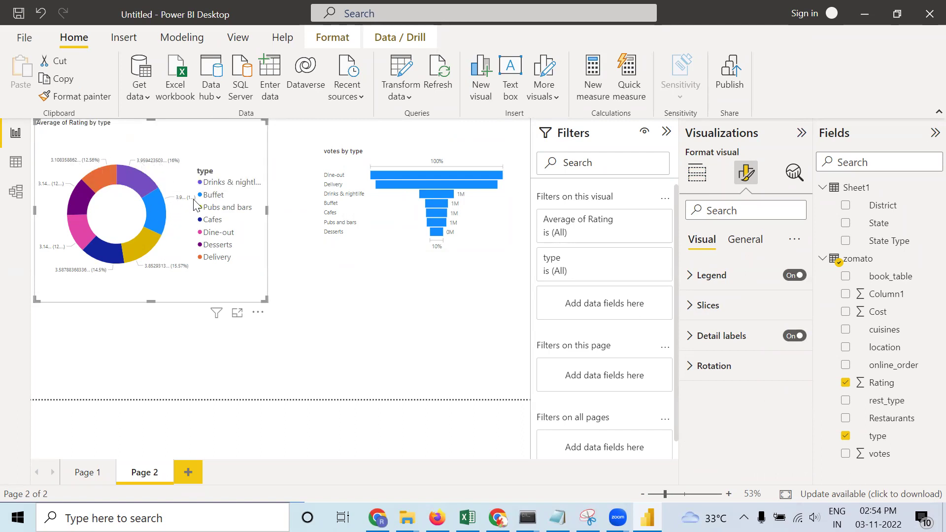
- Set the font size of the donut chart's detail label values to 14
click(695, 336)
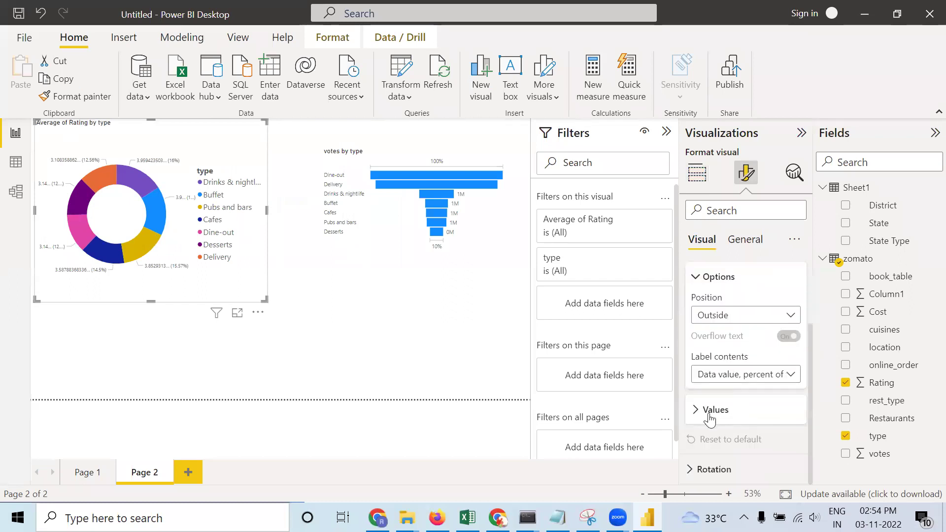
click(712, 413)
click(793, 379)
click(793, 378)
click(793, 378)
click(793, 378)
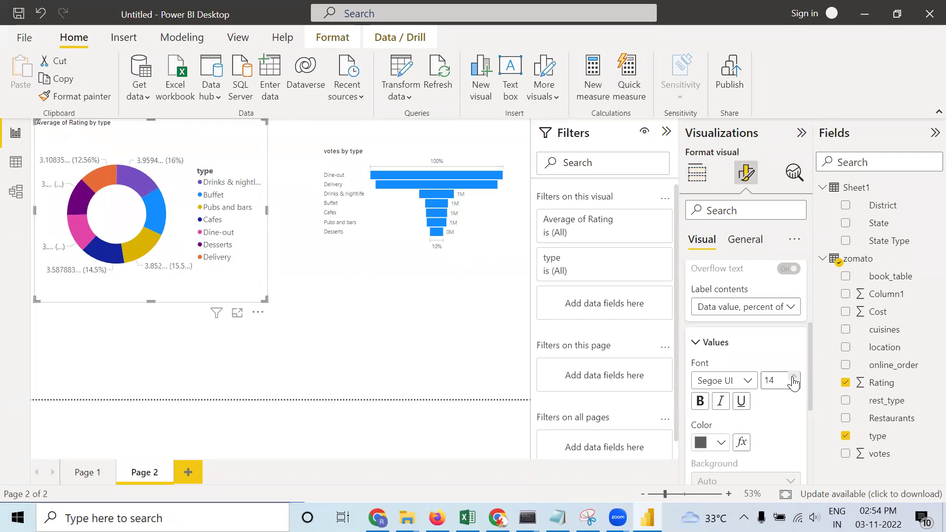
- Recolor the donut chart's slices: Drinks & nightlife black and Buffet bright green
click(370, 323)
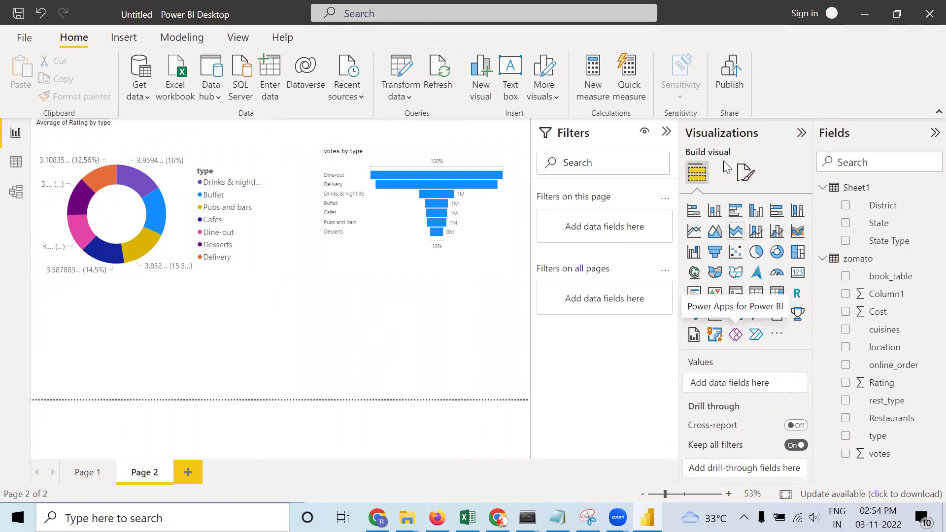
click(178, 191)
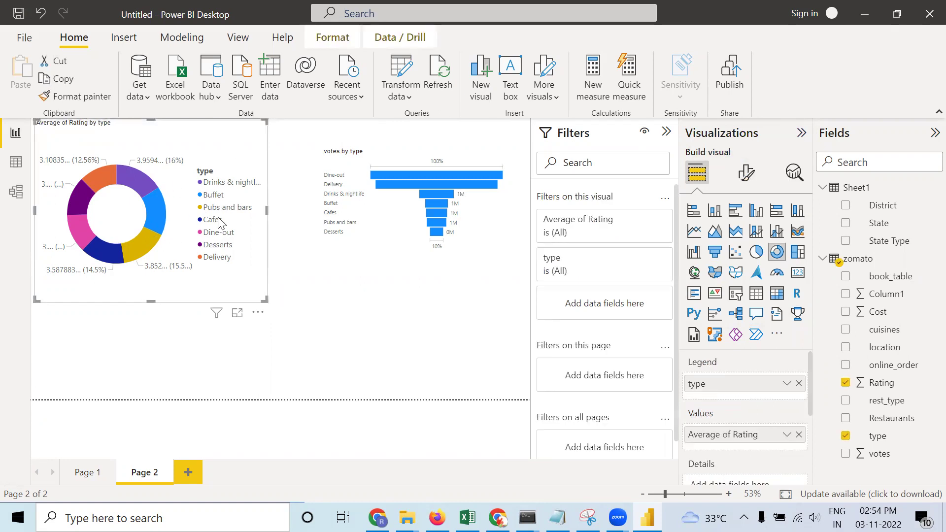
click(746, 175)
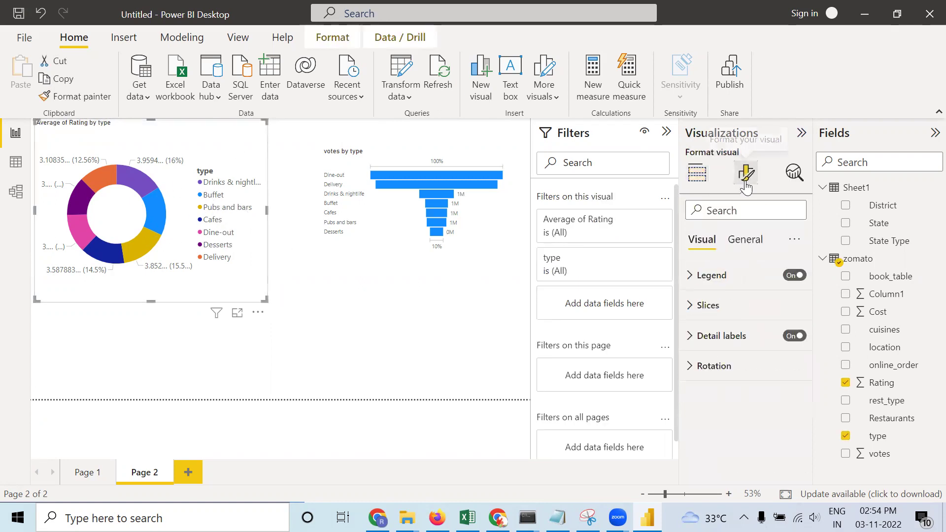
click(691, 307)
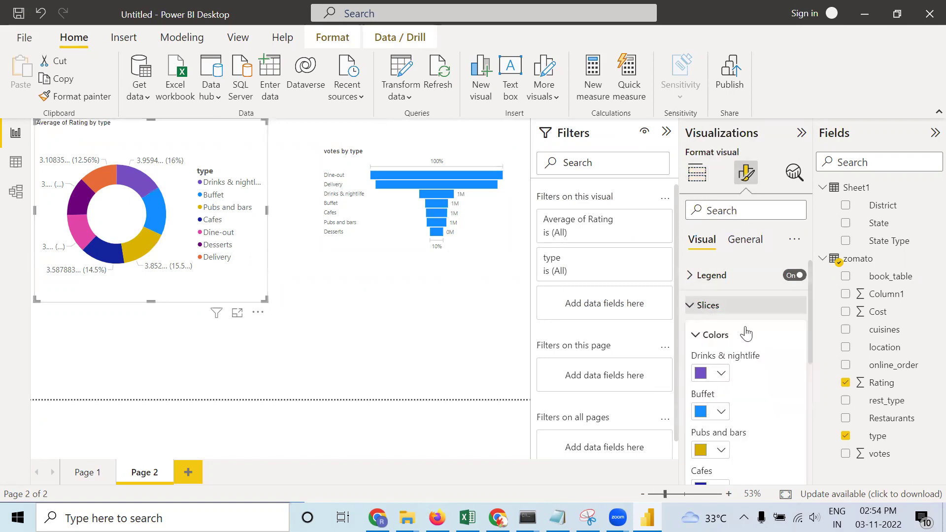
click(723, 380)
click(728, 265)
click(723, 416)
click(747, 217)
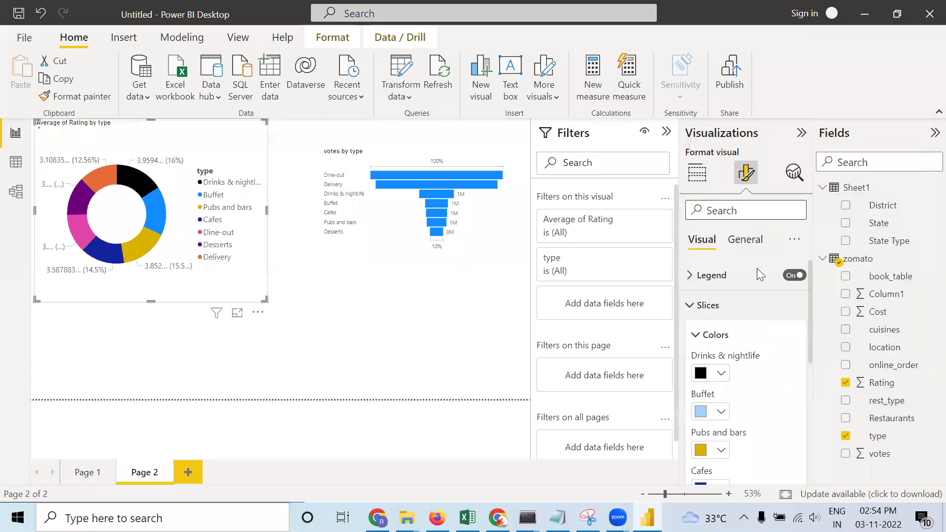
scroll(764, 327, down, 2)
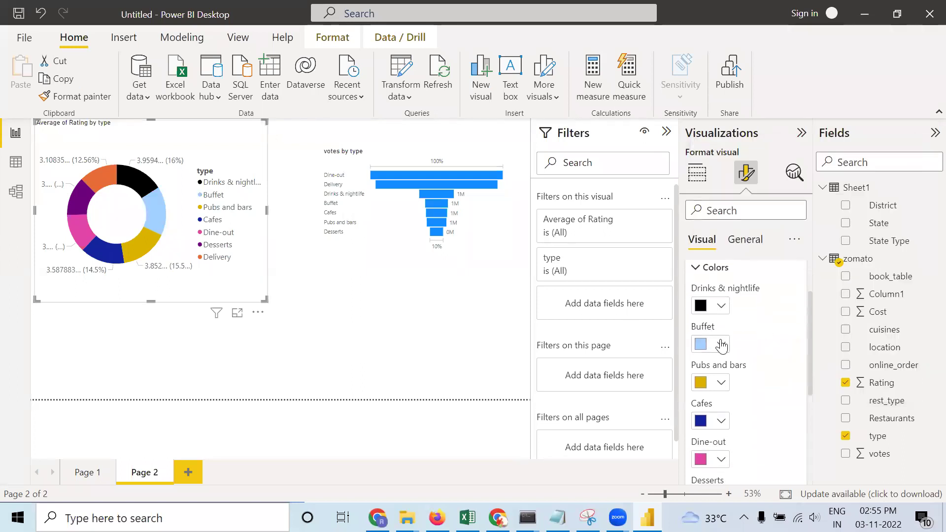
click(720, 345)
click(873, 279)
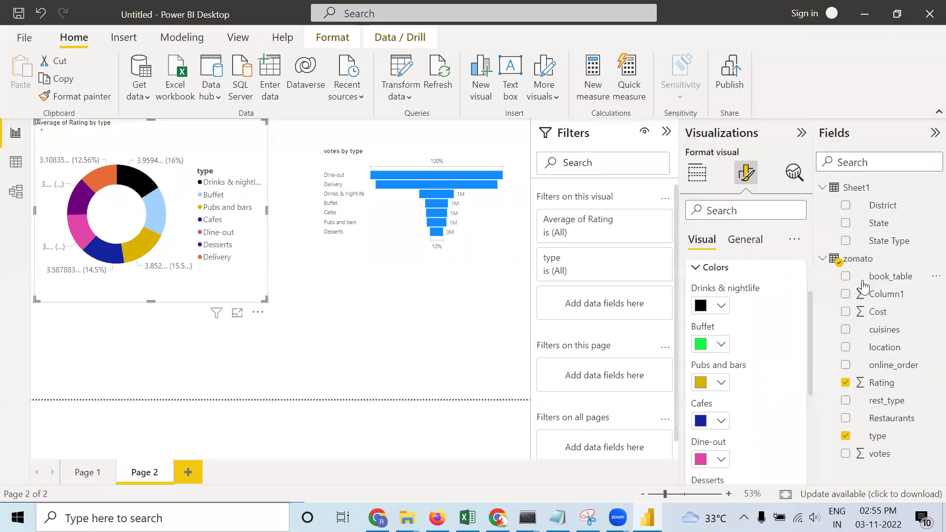
- Recolor the donut chart's Pubs and bars slice dark brown and its Delivery slice light lavender
click(720, 383)
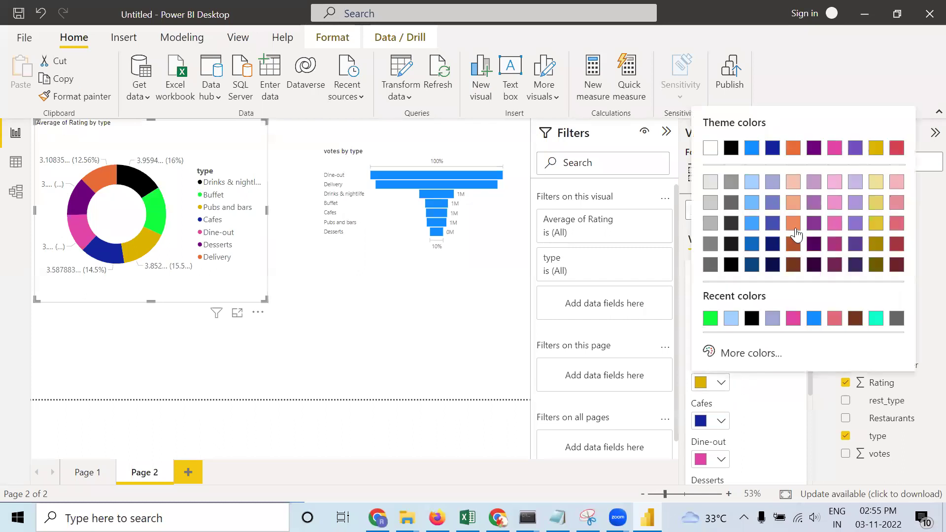
click(792, 264)
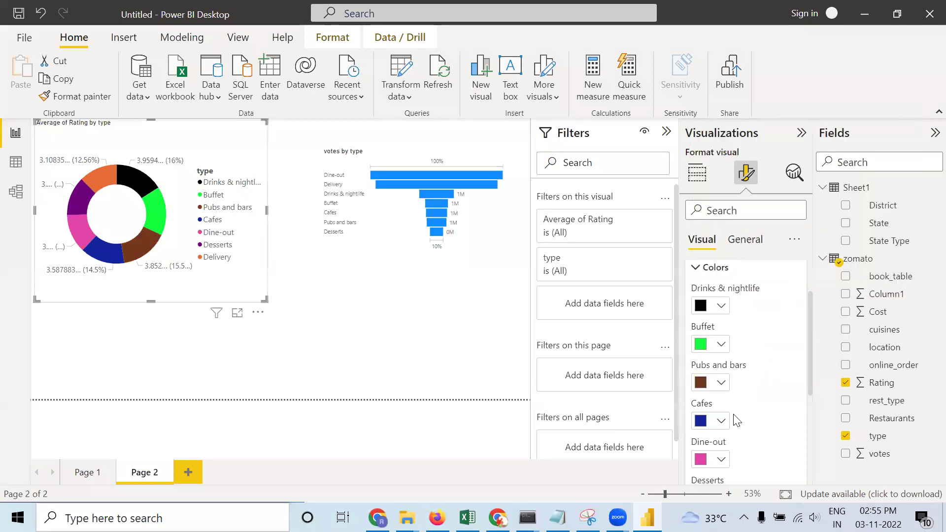
click(721, 423)
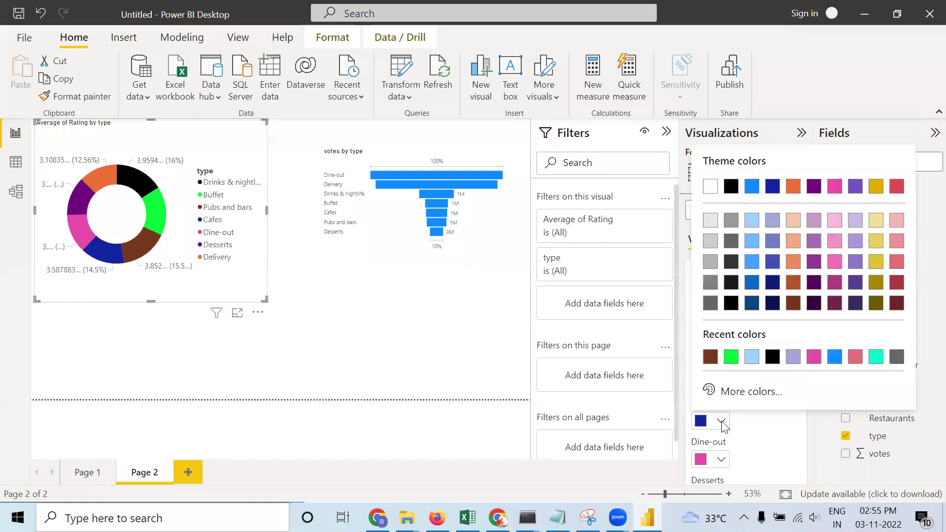
click(749, 430)
scroll(746, 430, down, 2)
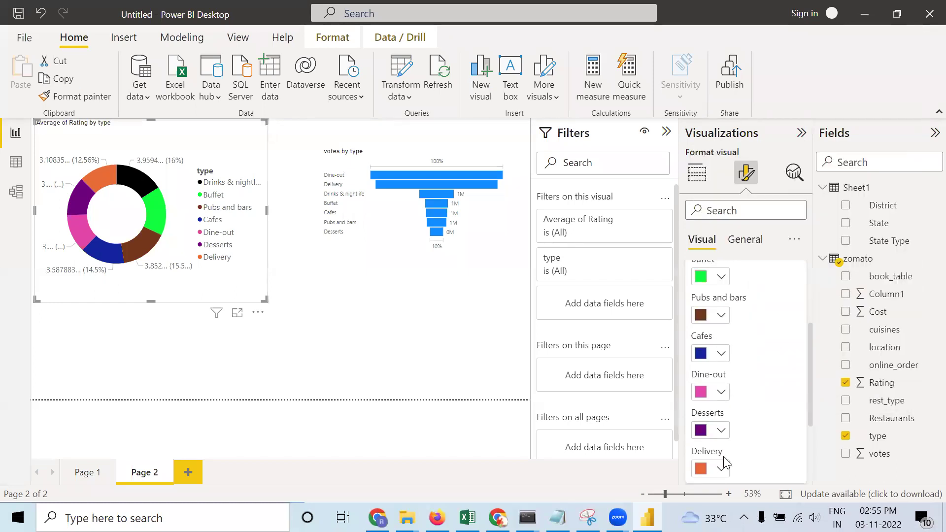
click(721, 469)
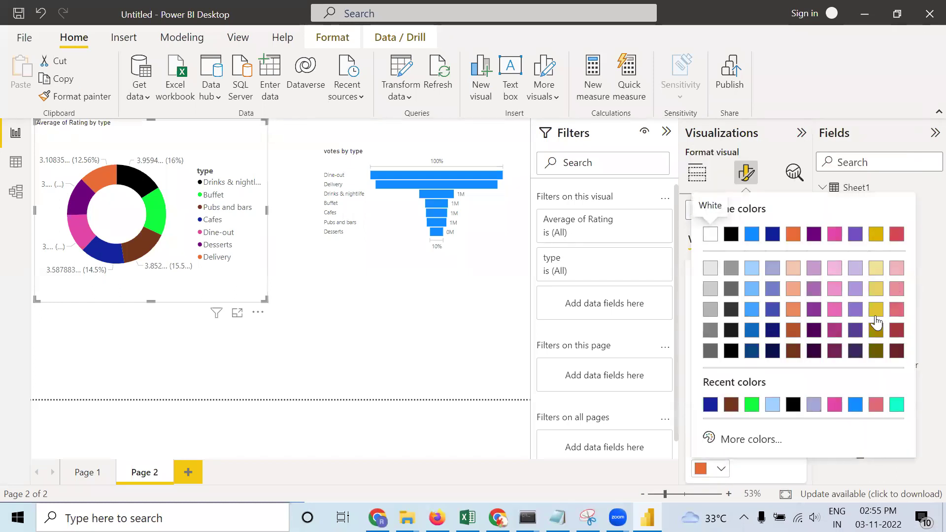
click(811, 404)
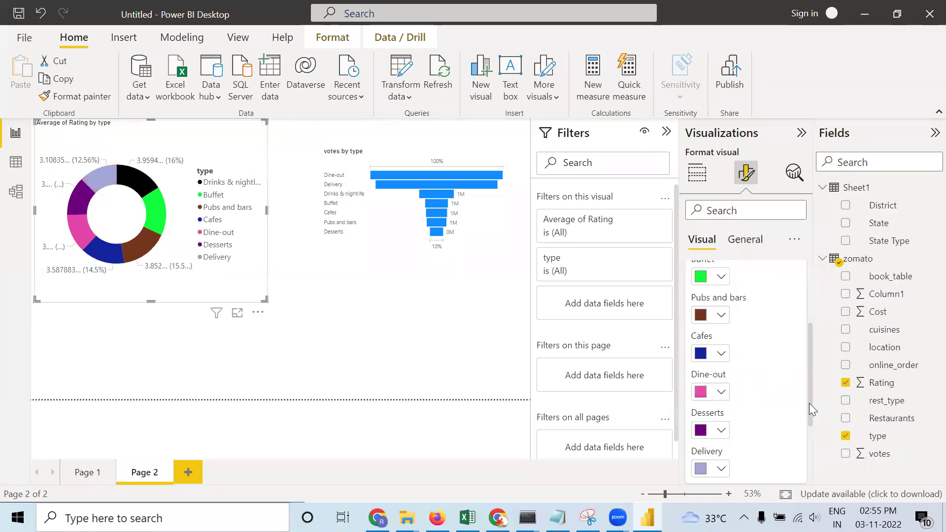
- Rotate the donut chart's slices by 277°
click(339, 316)
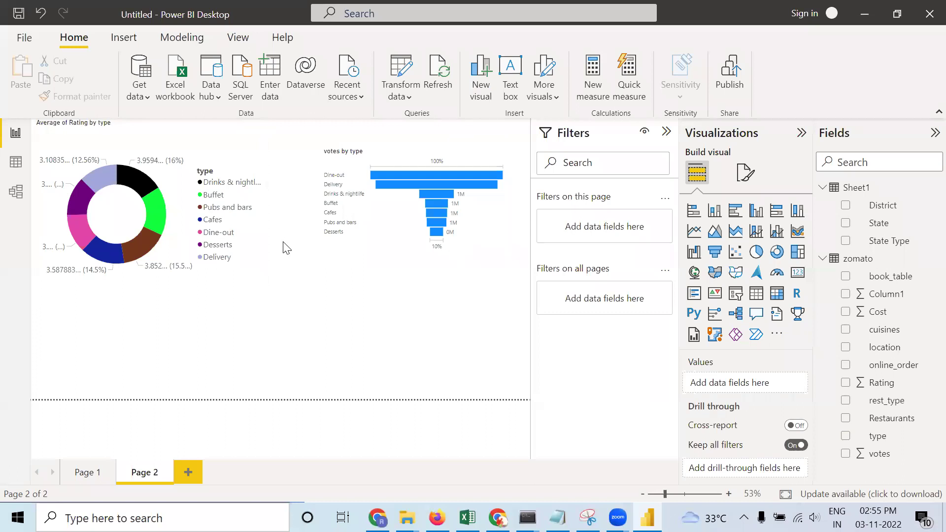
click(228, 194)
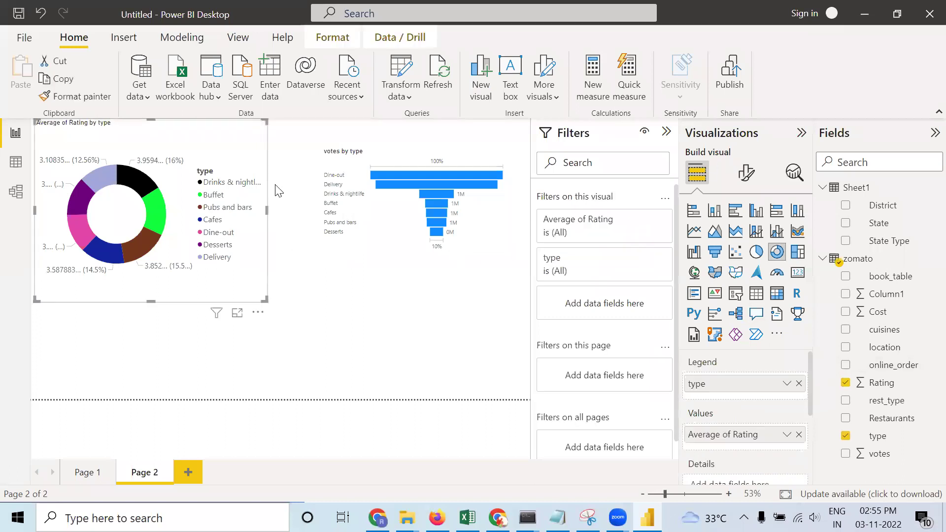
click(746, 172)
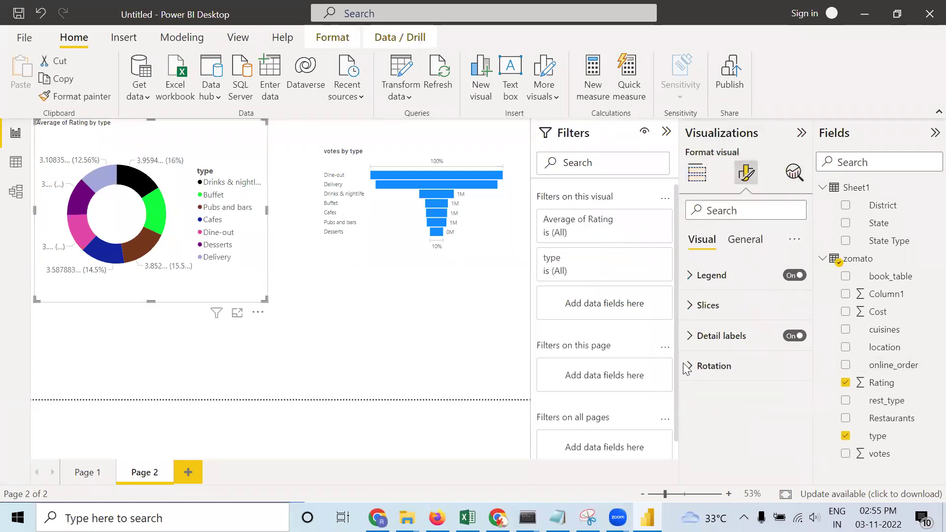
click(788, 365)
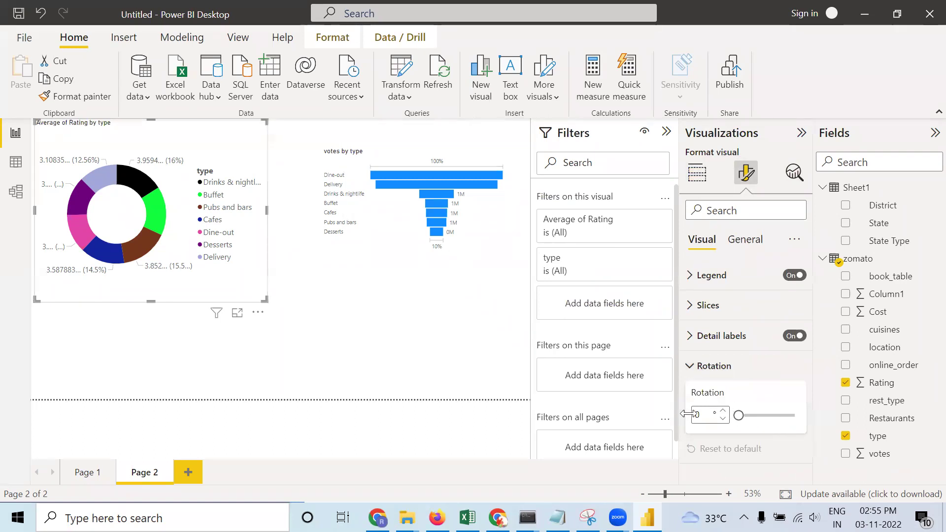
drag(738, 415, 781, 416)
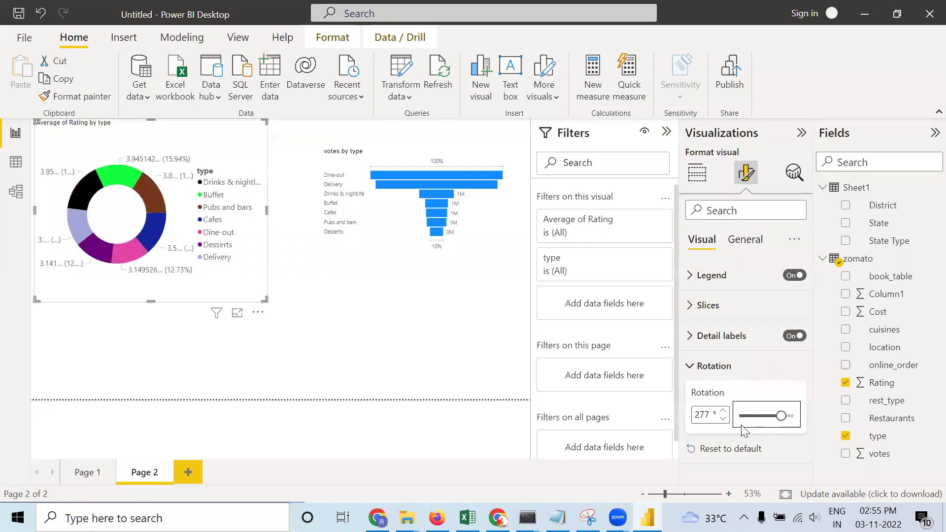
click(482, 436)
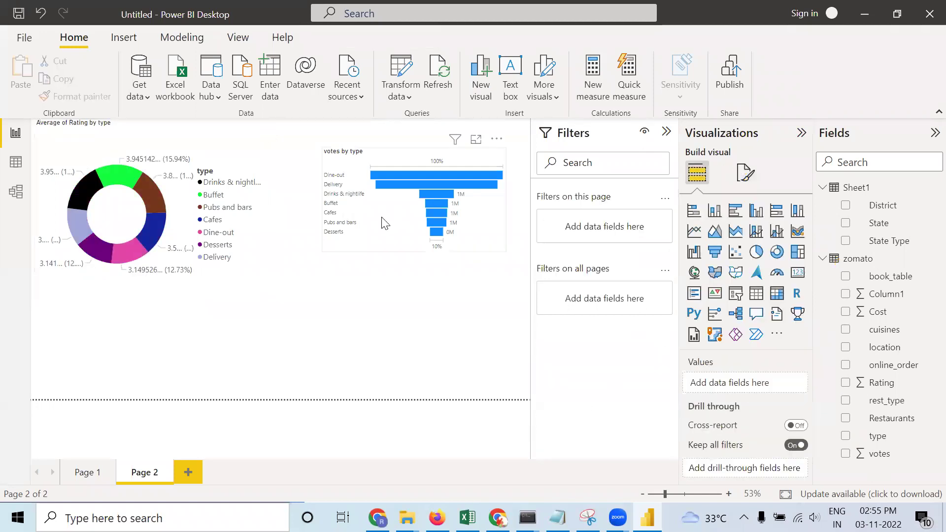
- Show individual category colors for the funnel chart, making Dine-out dark brown and Drinks & nightlife bright green
click(441, 212)
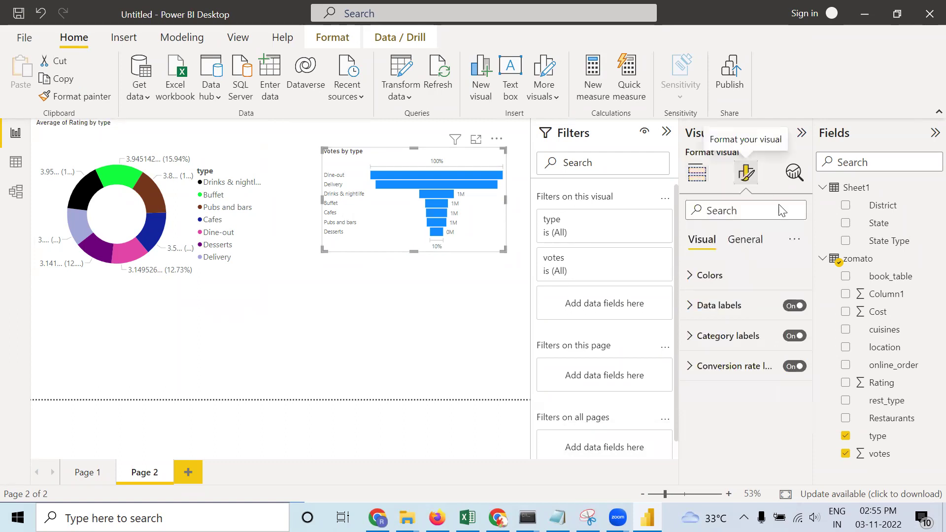
click(716, 276)
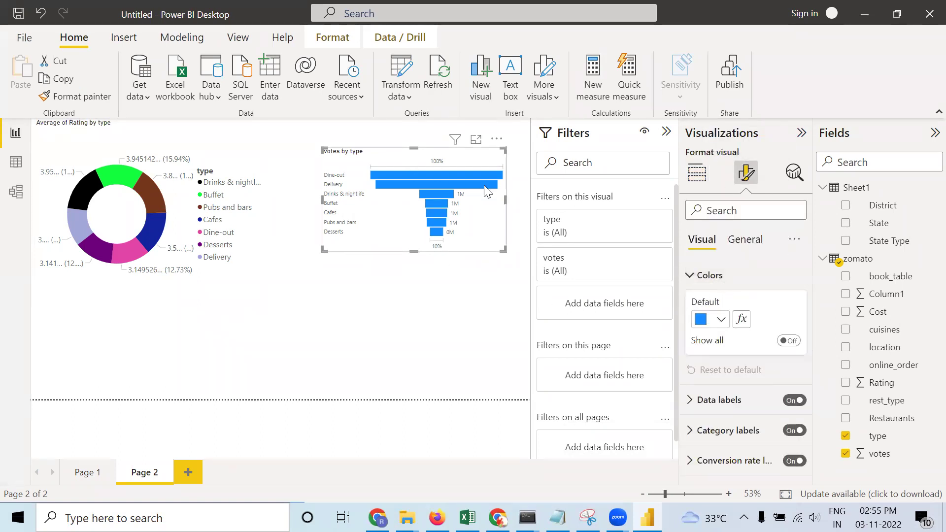
click(789, 341)
scroll(771, 345, down, 1)
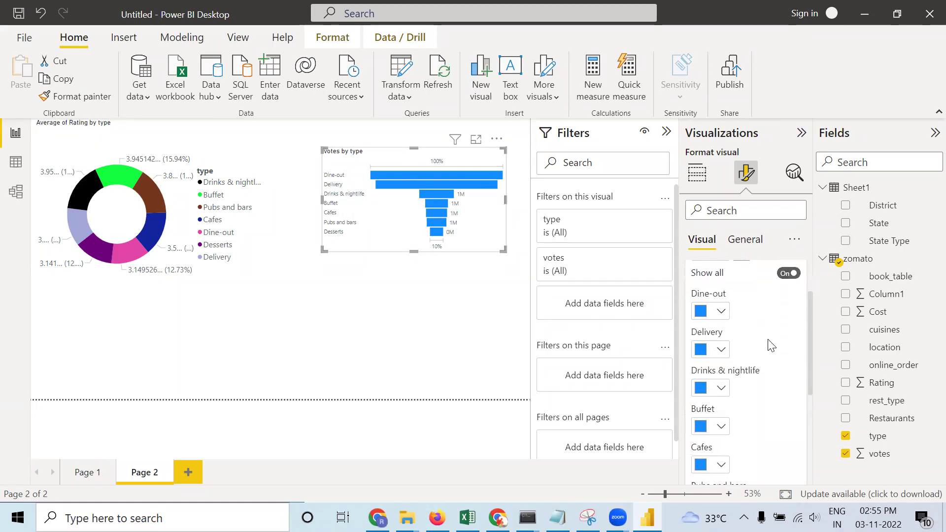
click(717, 312)
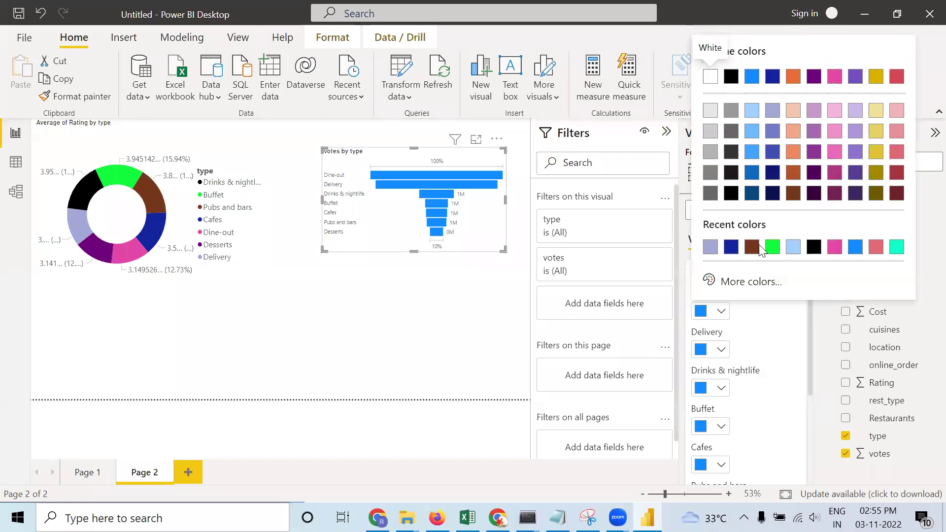
click(752, 246)
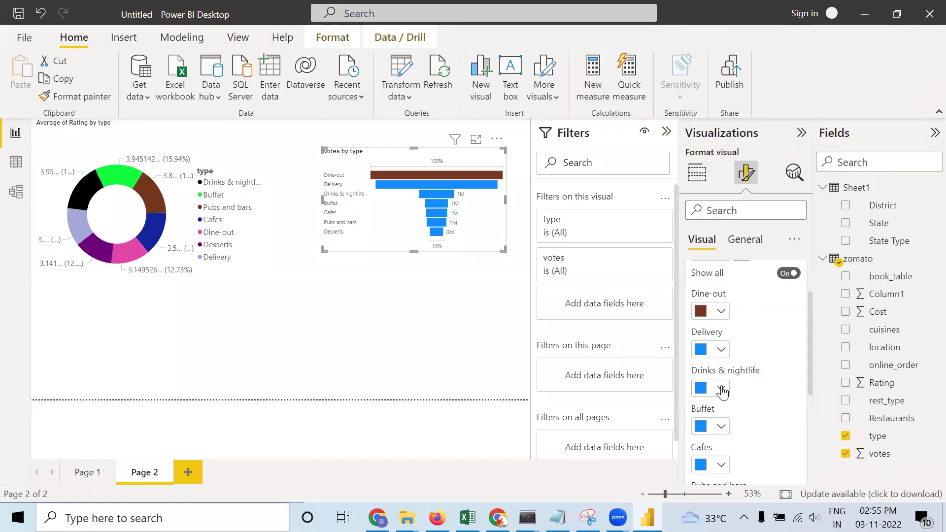
click(721, 388)
click(772, 324)
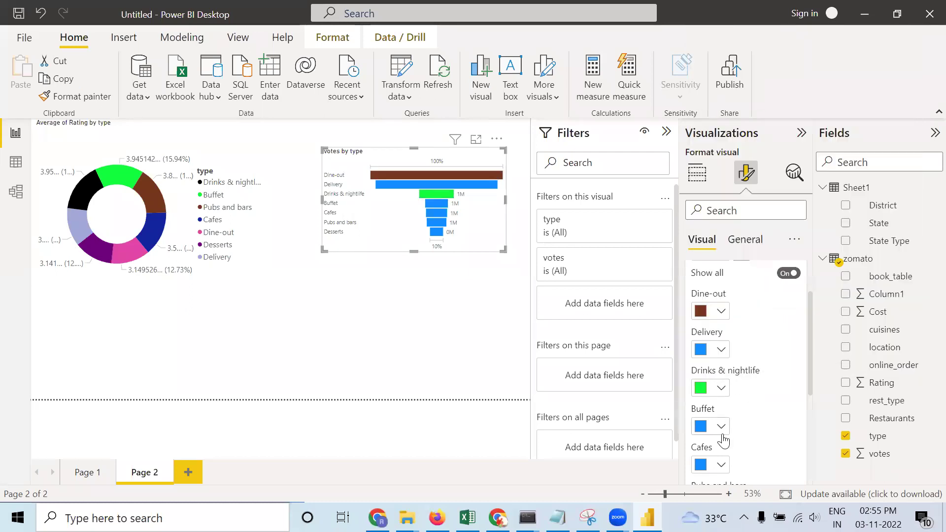
- Recolor the funnel chart's Buffet bar rose red and its Cafes bar darker blue
click(721, 426)
click(871, 365)
scroll(734, 419, down, 2)
click(724, 397)
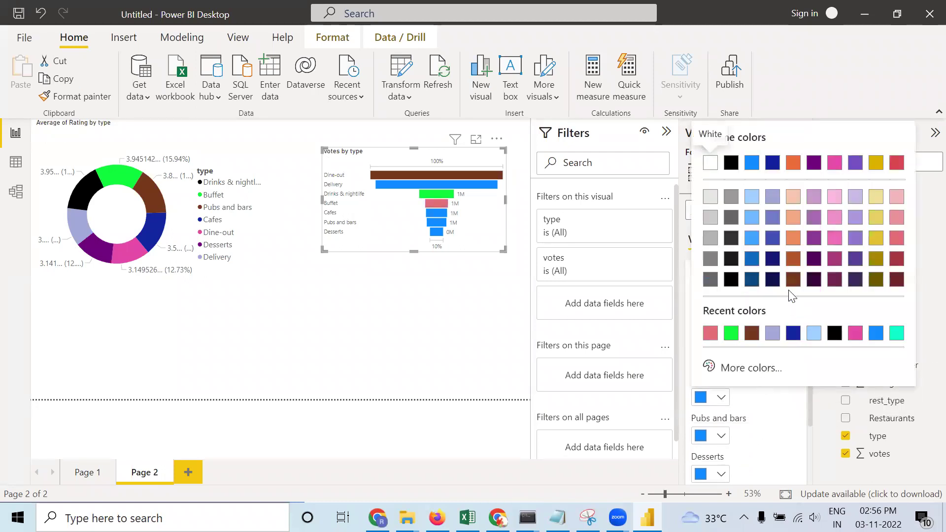
click(731, 235)
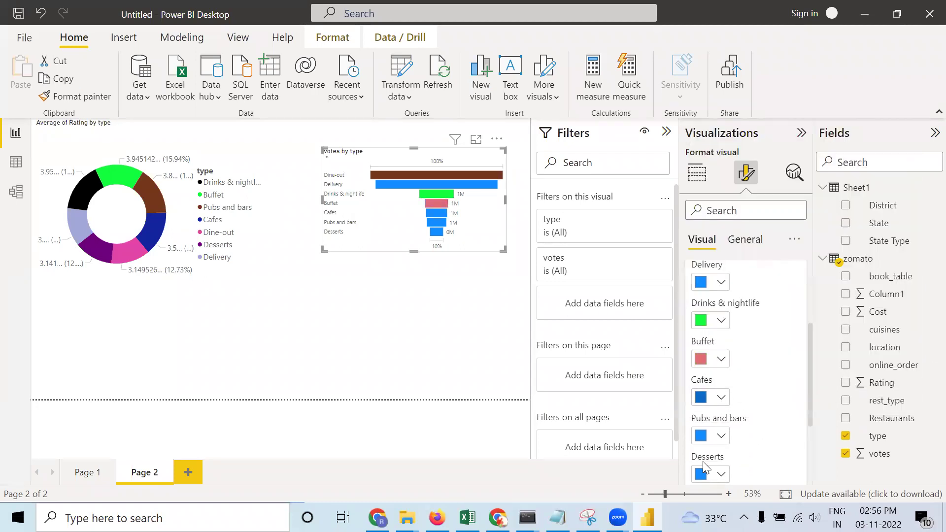
- Recolor the funnel chart's Pubs and bars bar orange and its Desserts bar black
click(723, 436)
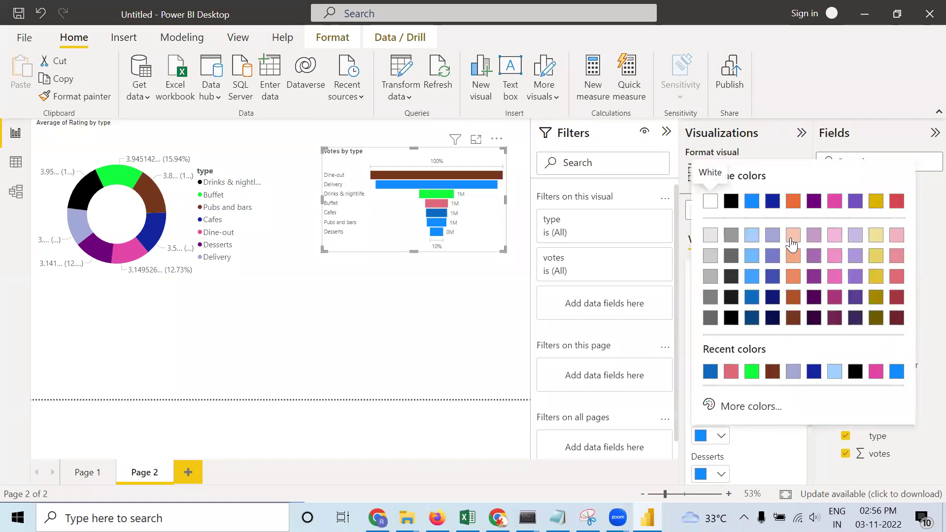
click(793, 202)
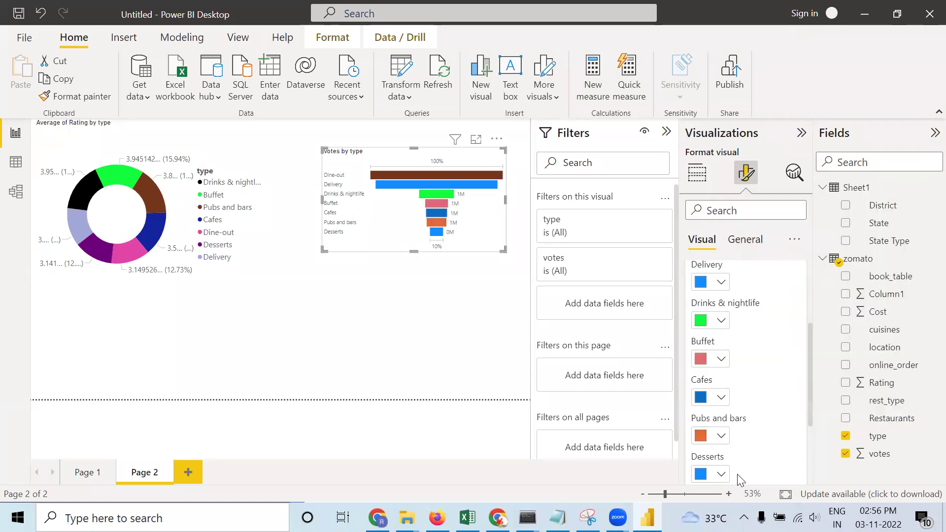
click(719, 475)
click(729, 333)
scroll(739, 275, up, 3)
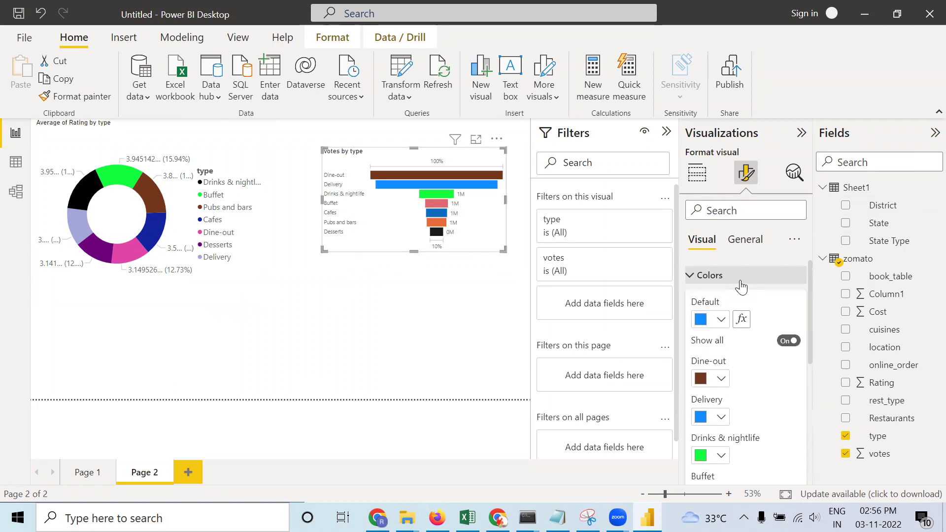
click(740, 282)
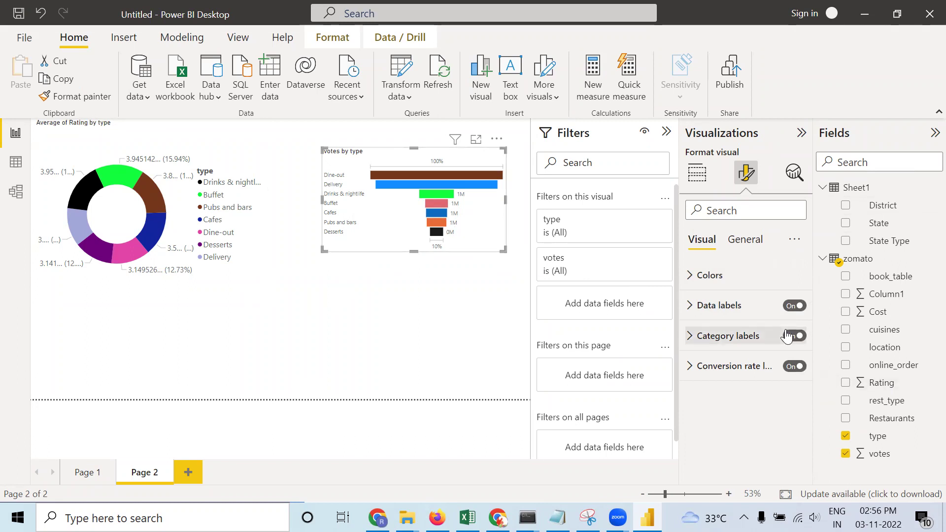
- Set the font size of the funnel chart's data label values to 14
click(729, 307)
scroll(761, 429, down, 1)
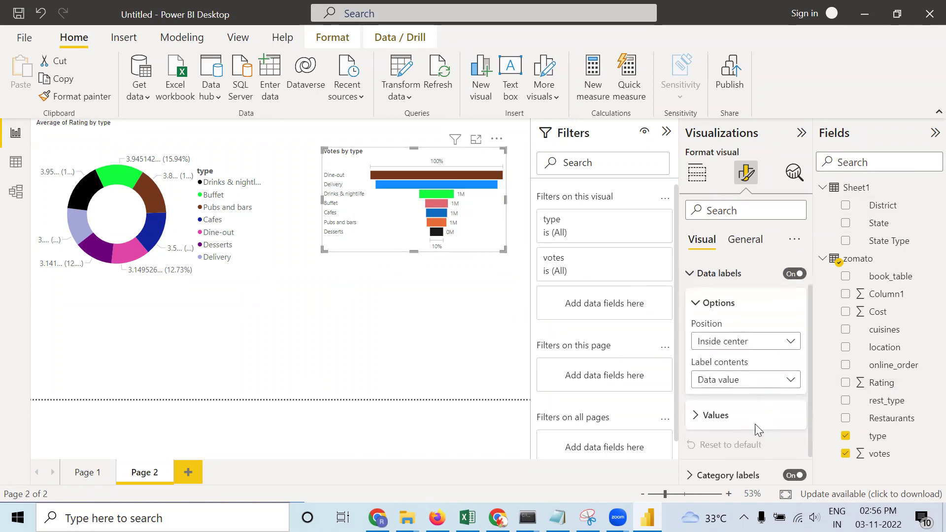
click(749, 414)
click(792, 450)
click(792, 450)
click(792, 449)
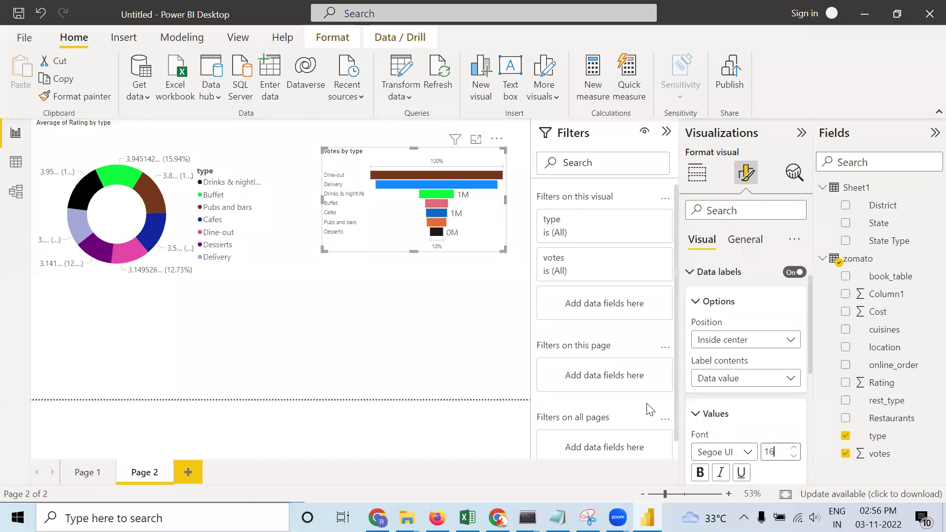
click(794, 447)
scroll(729, 409, down, 3)
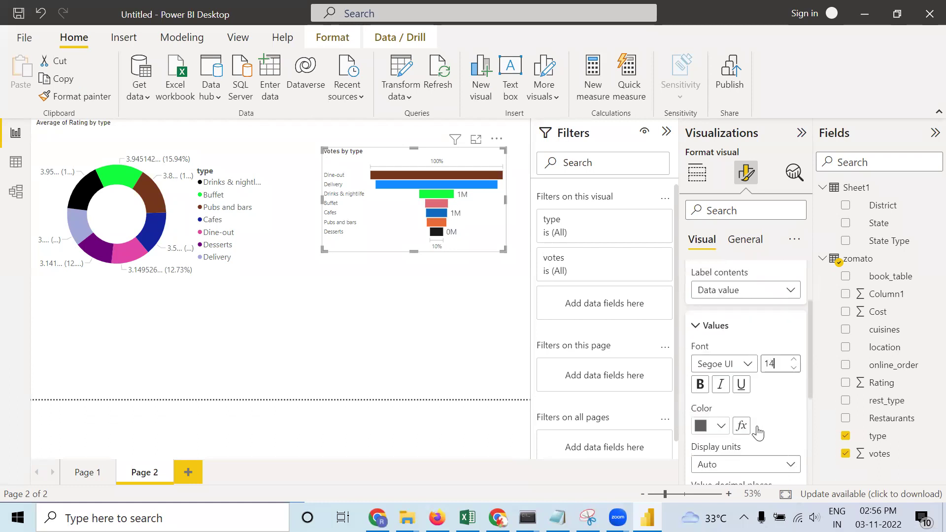
scroll(715, 392, down, 2)
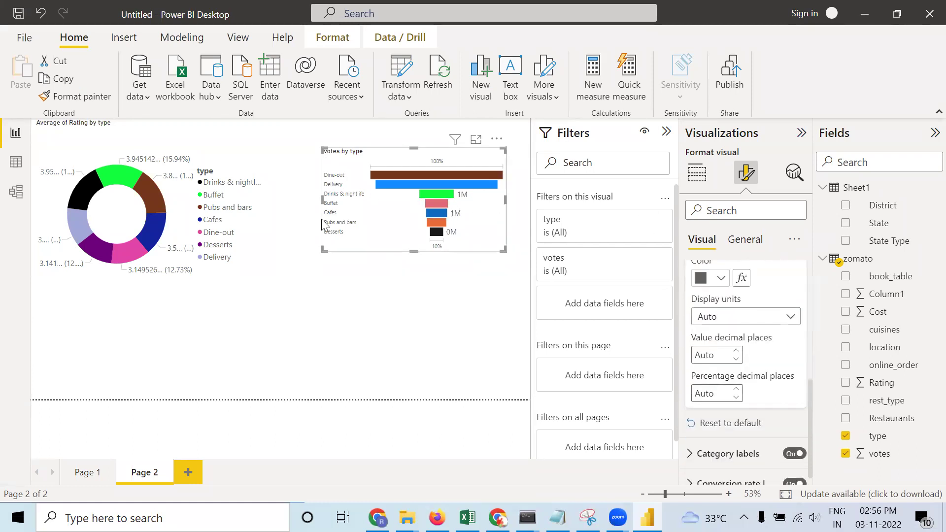
- Set the font size of the funnel chart's category labels to 15
scroll(734, 316, up, 4)
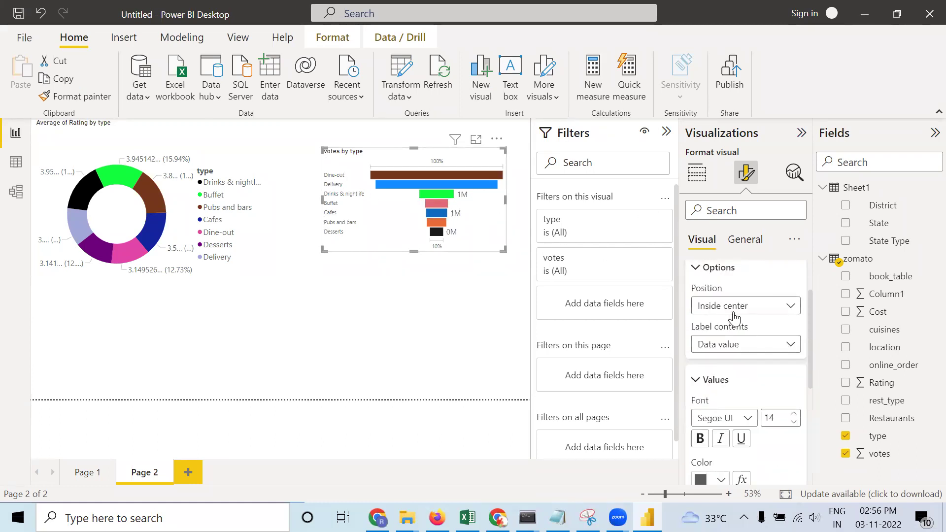
scroll(733, 315, up, 2)
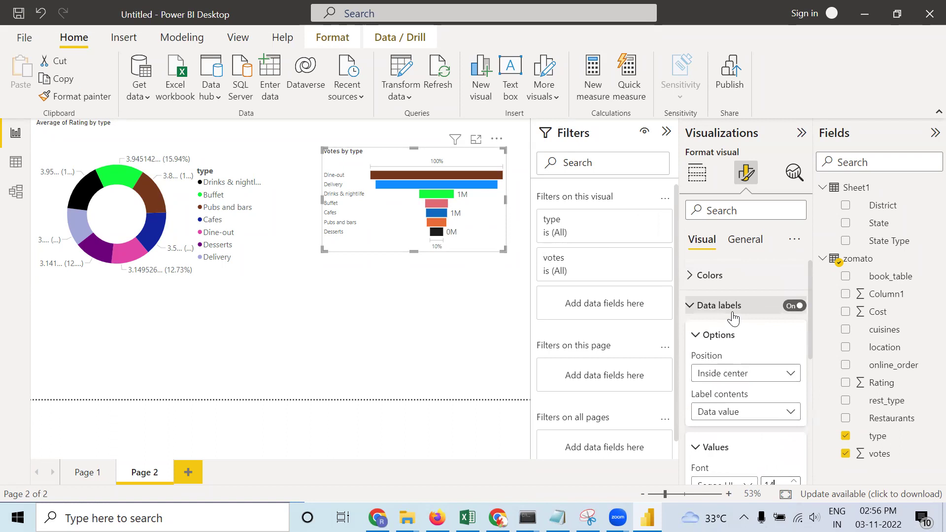
click(689, 306)
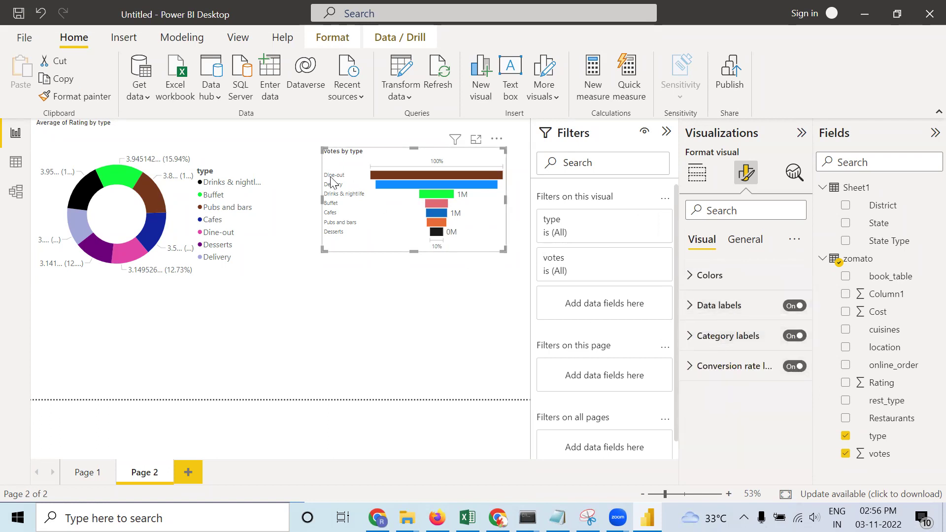
click(691, 345)
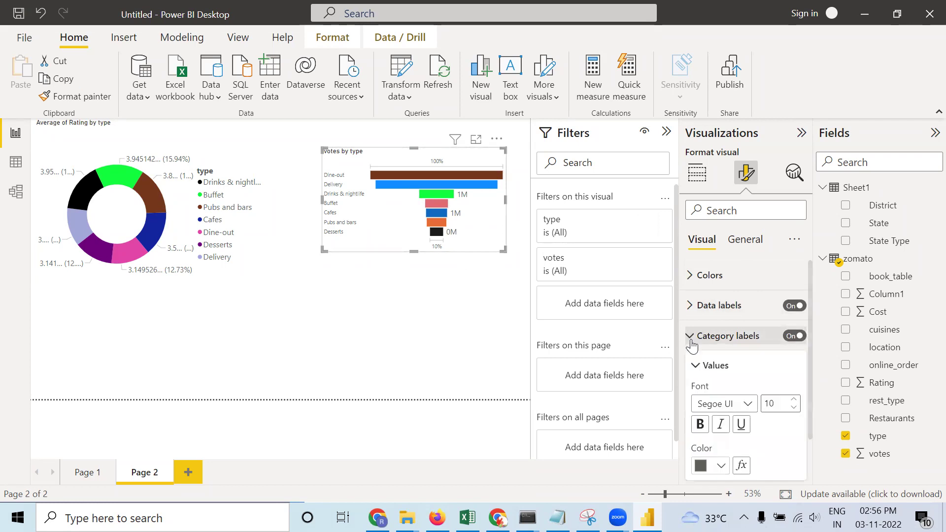
scroll(783, 369, down, 1)
click(794, 366)
click(795, 365)
click(795, 366)
click(794, 366)
click(795, 366)
click(794, 367)
click(794, 367)
scroll(757, 366, down, 1)
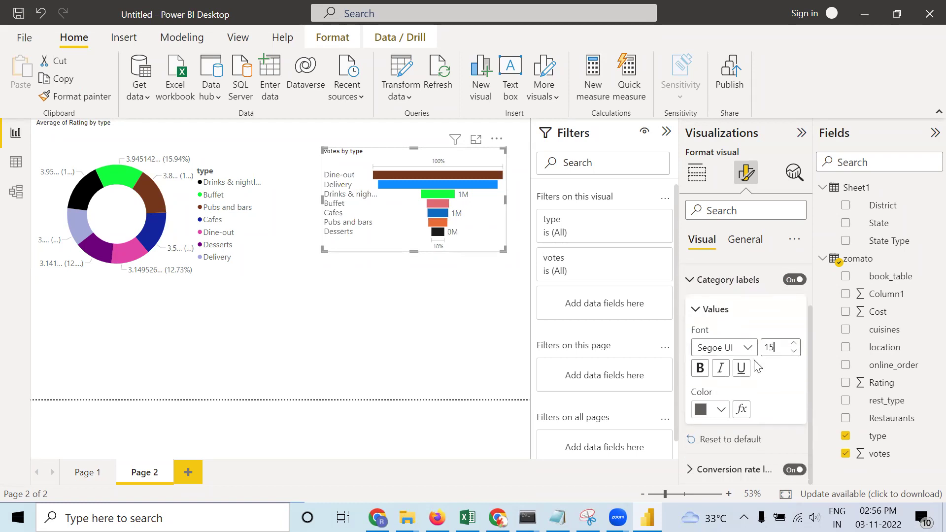
scroll(756, 365, up, 1)
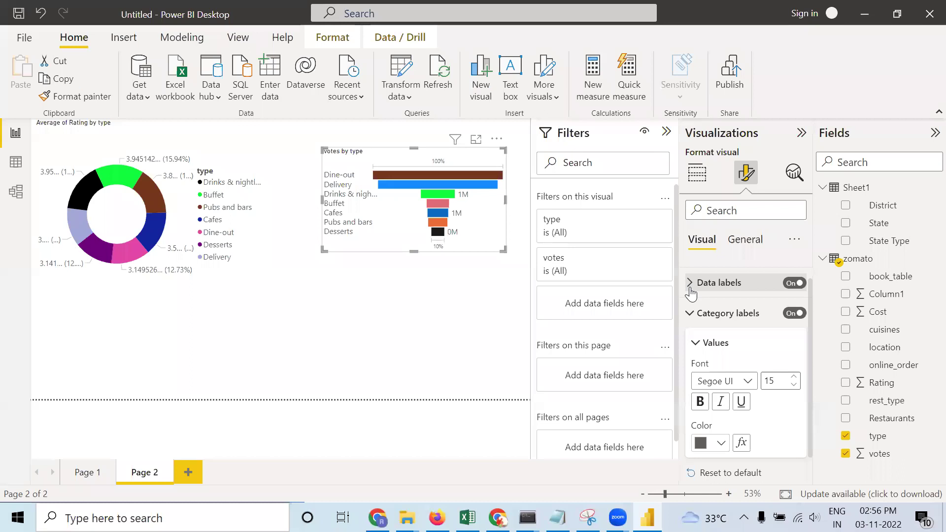
click(691, 283)
scroll(737, 401, down, 5)
scroll(737, 404, down, 5)
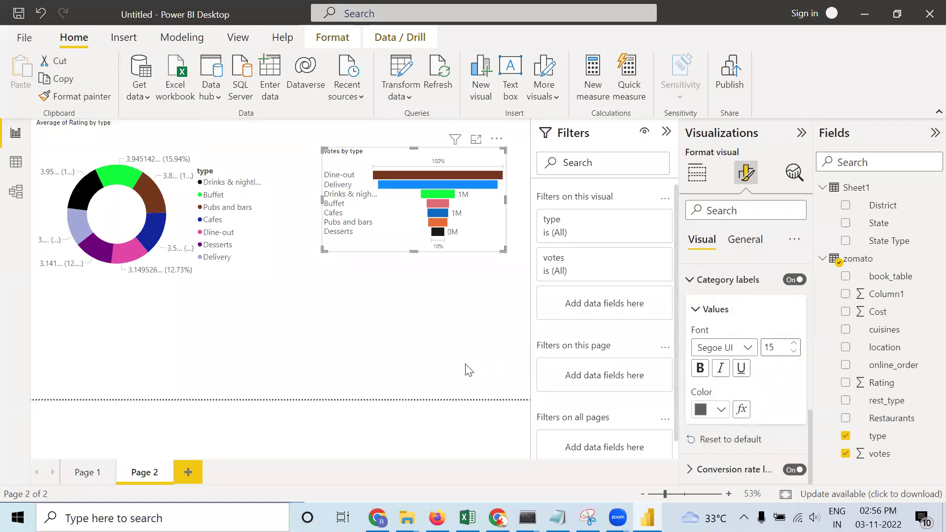
- Insert an empty treemap below the donut chart on Page 2
click(448, 356)
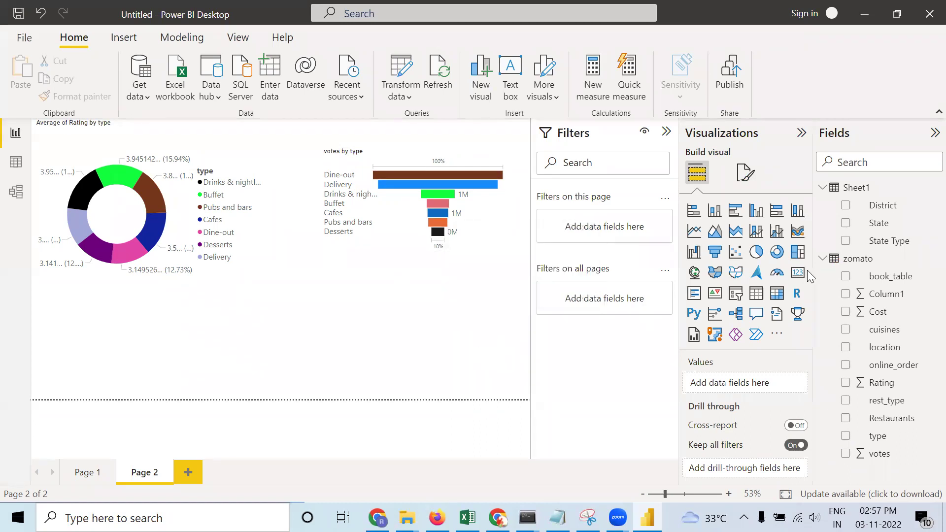
click(797, 251)
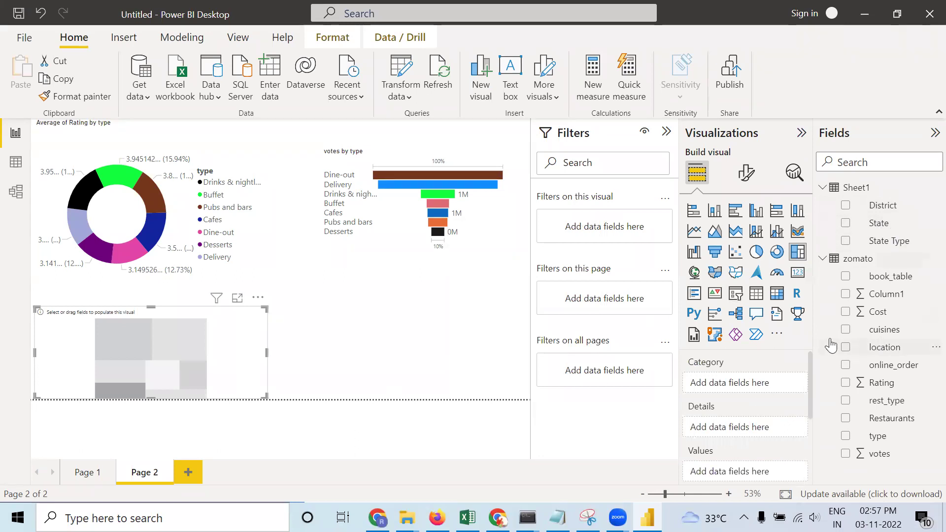
- Add a third report page and place a treemap on it, enlarged to nearly fill the page
click(182, 472)
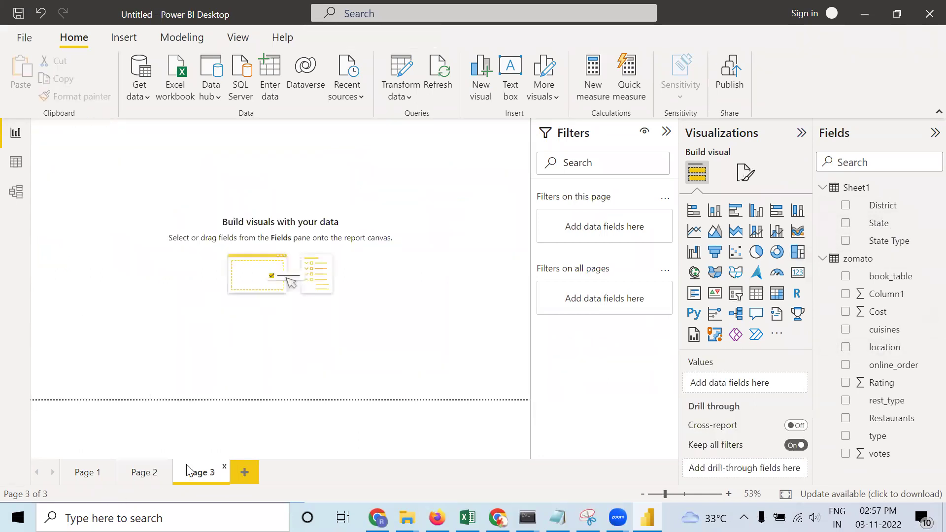
click(798, 252)
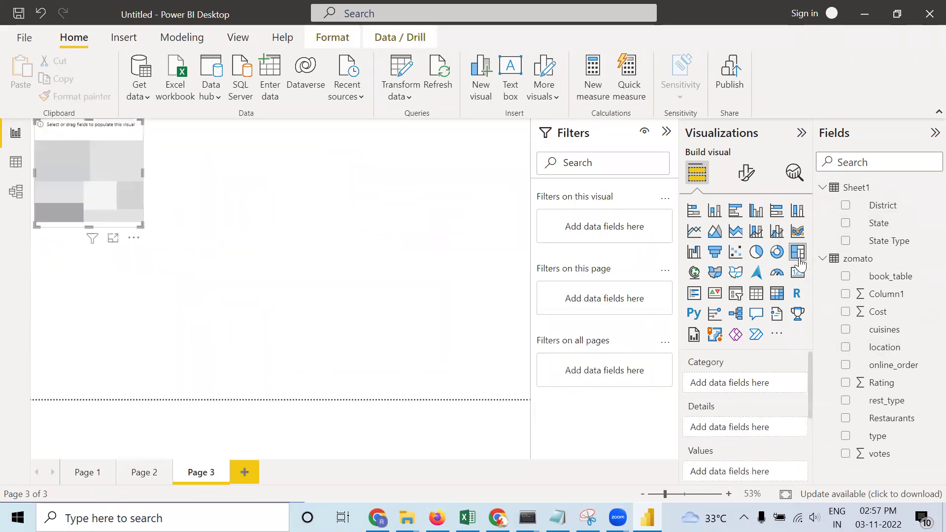
drag(141, 220, 521, 376)
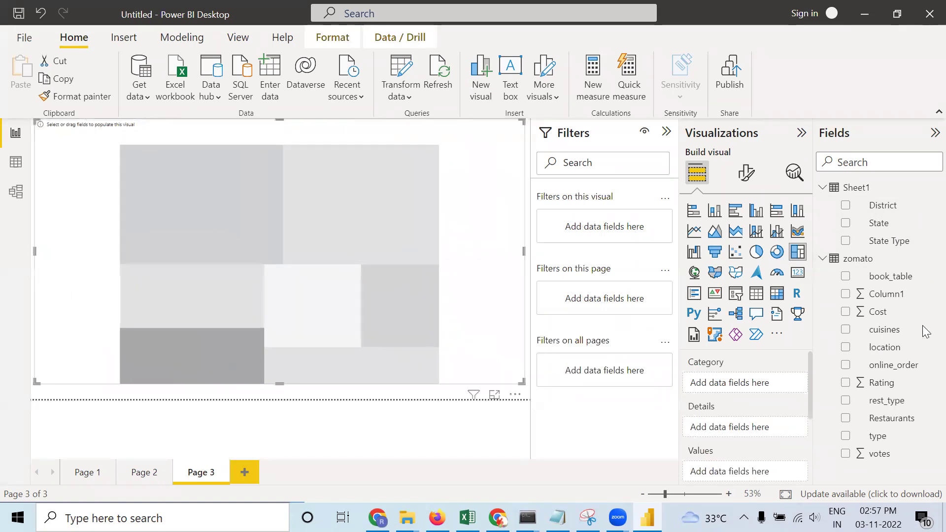
- Use the zomato location field as the treemap's category and its count of location as the values
drag(877, 349, 761, 386)
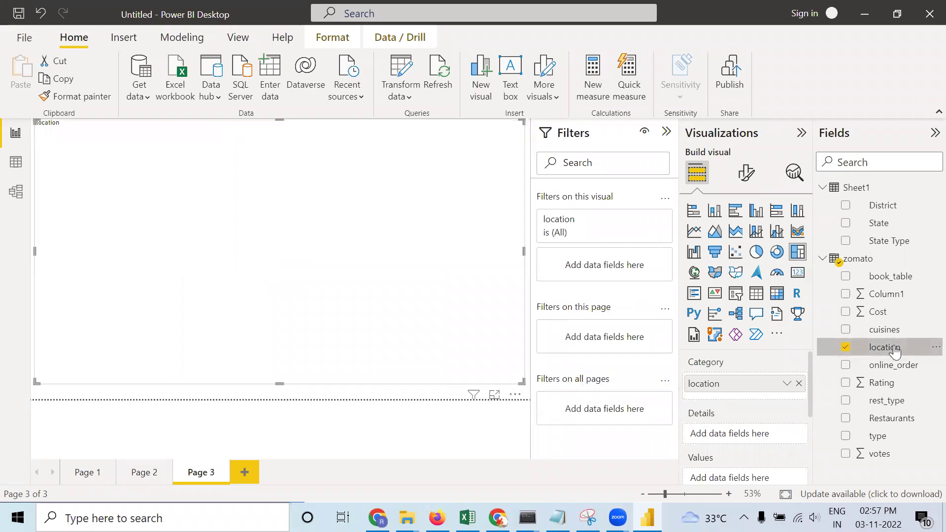
drag(895, 351, 730, 470)
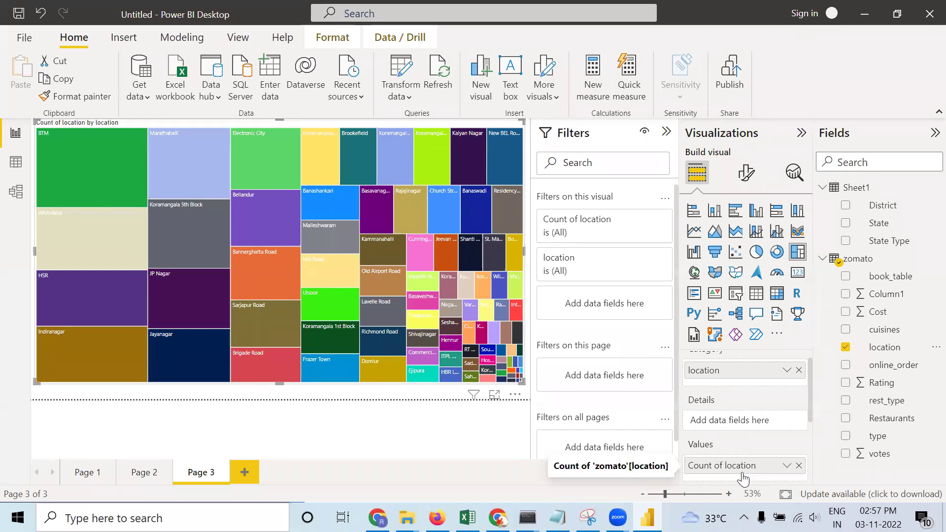
mouse_move(135, 182)
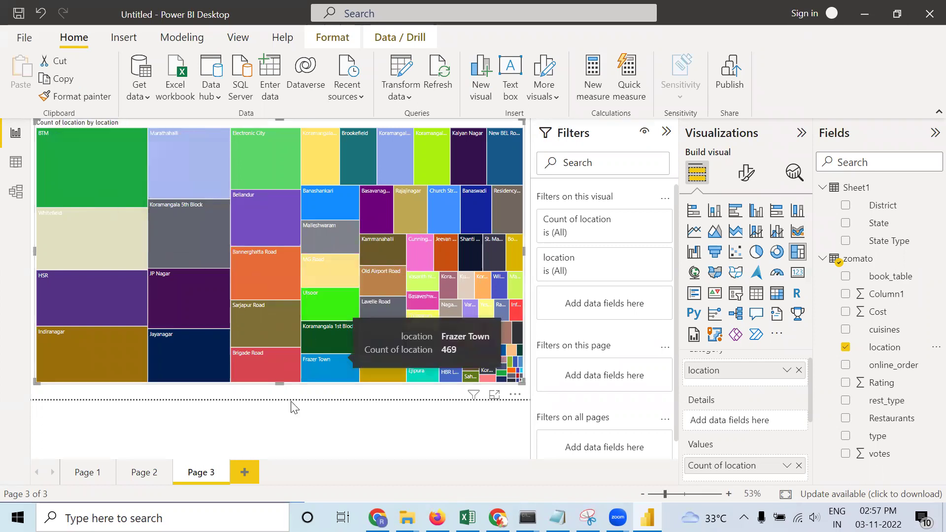
- Check the location column in the zomato table's data, and return to the treemap in the report
click(16, 162)
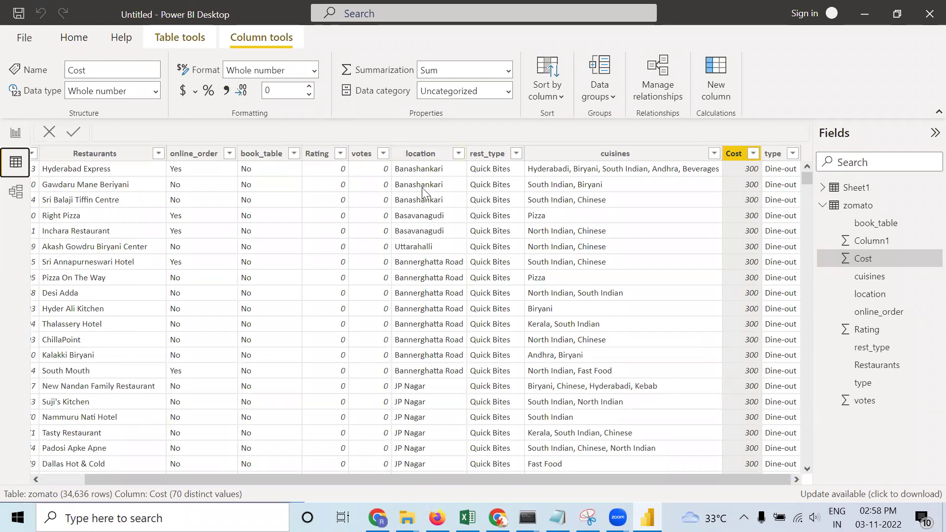
click(15, 133)
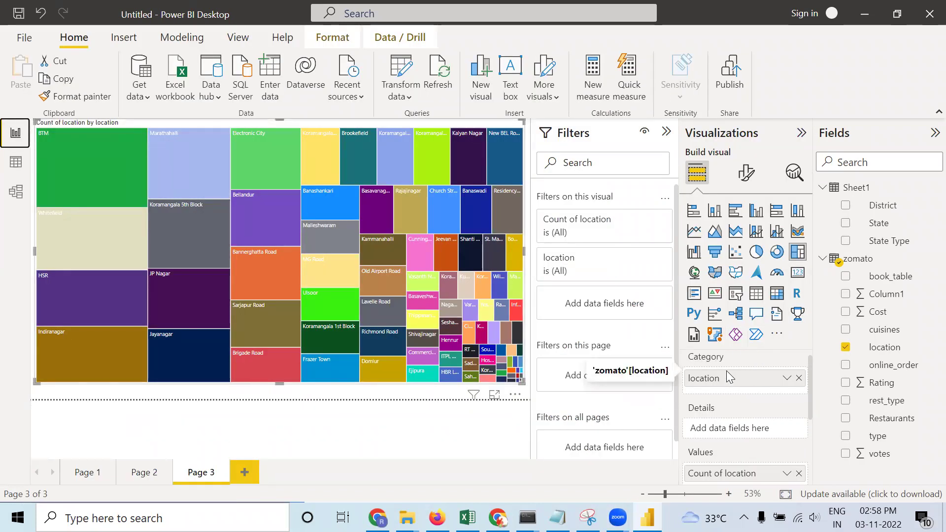
scroll(754, 448, down, 1)
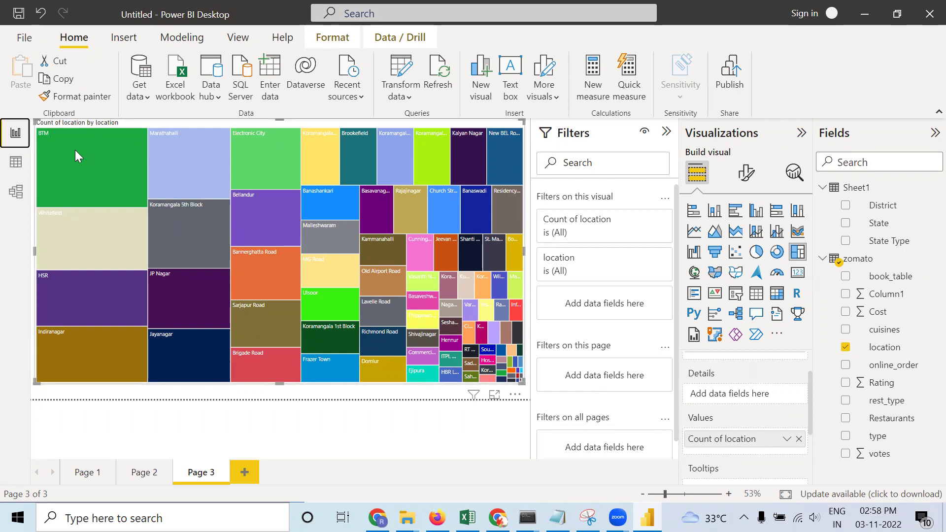
- Turn on data labels for the treemap of location counts
click(746, 175)
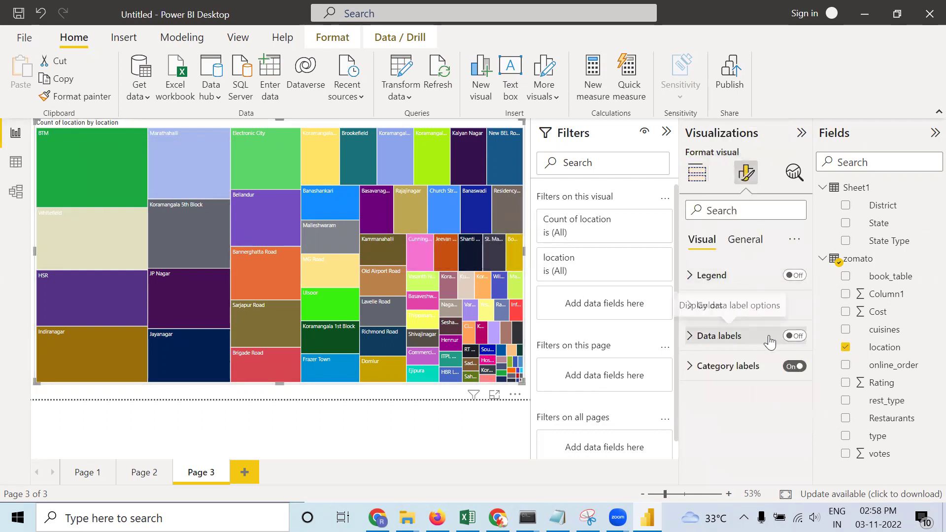
click(799, 338)
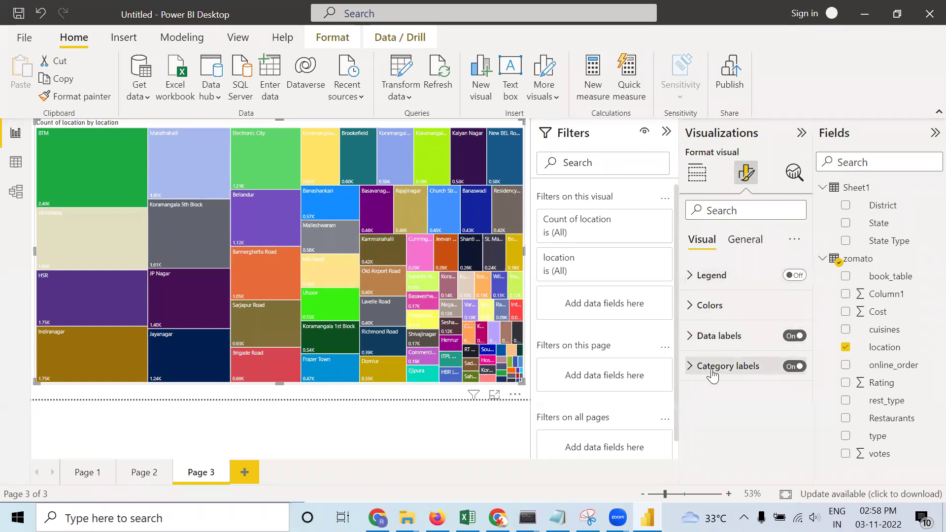
click(692, 282)
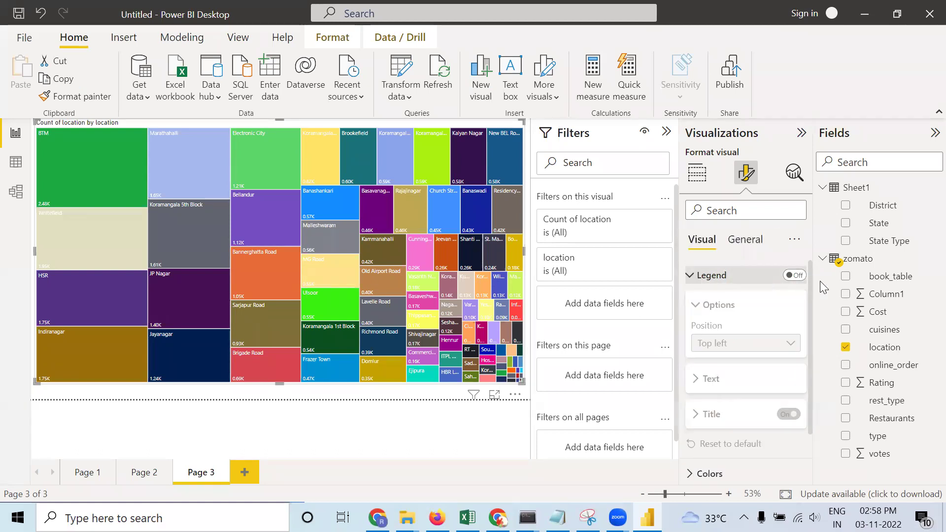
click(692, 277)
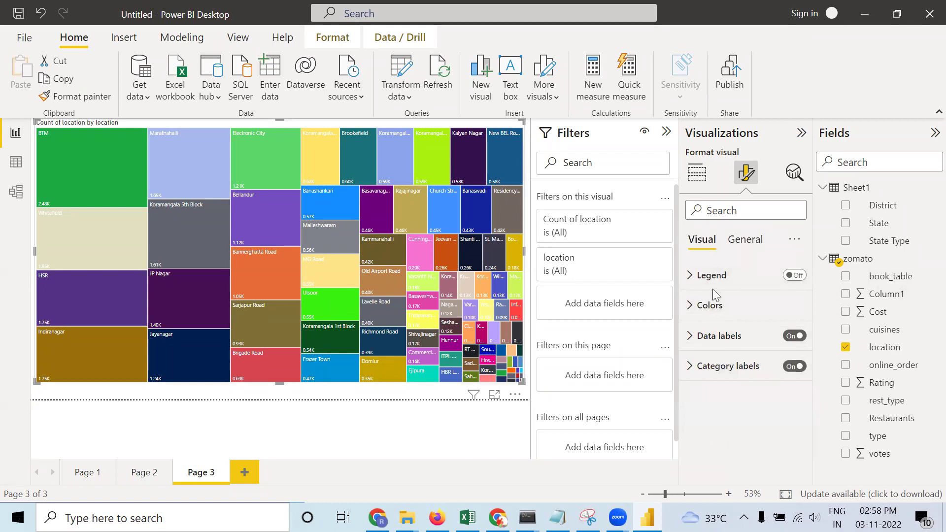
click(744, 240)
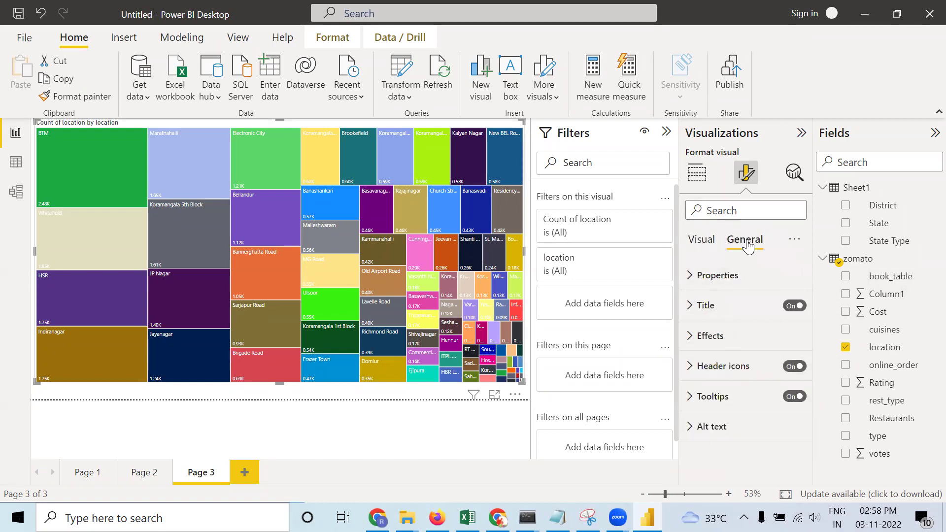
click(696, 247)
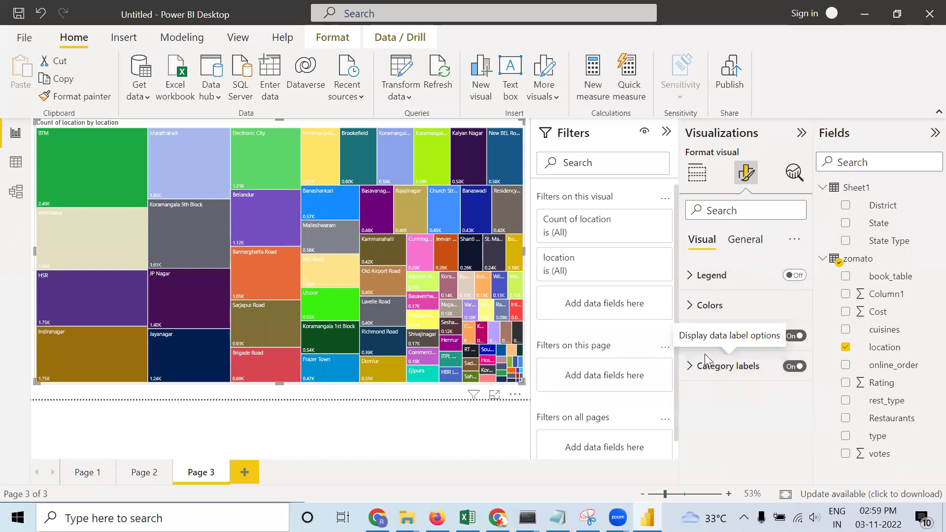
- Set the font size of the treemap's data label values to 14
click(700, 335)
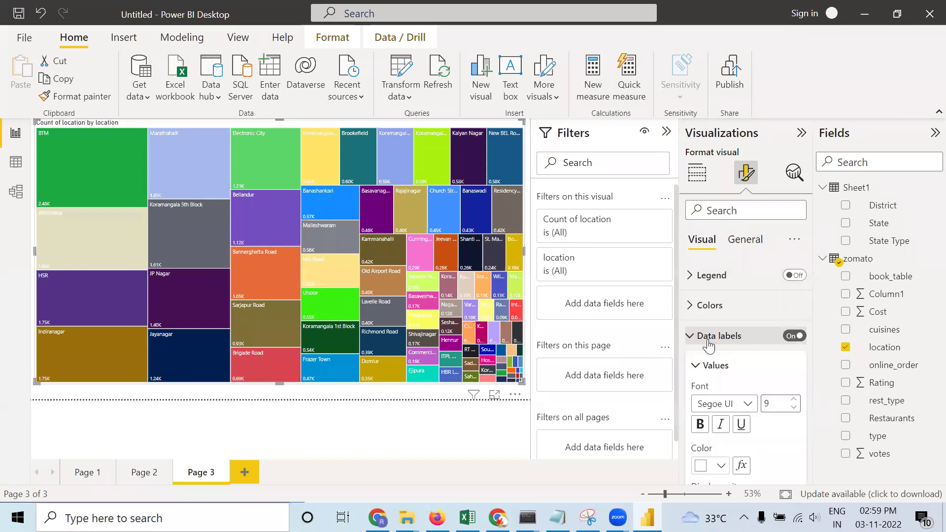
scroll(749, 359, down, 3)
click(793, 332)
click(793, 332)
click(793, 337)
click(793, 337)
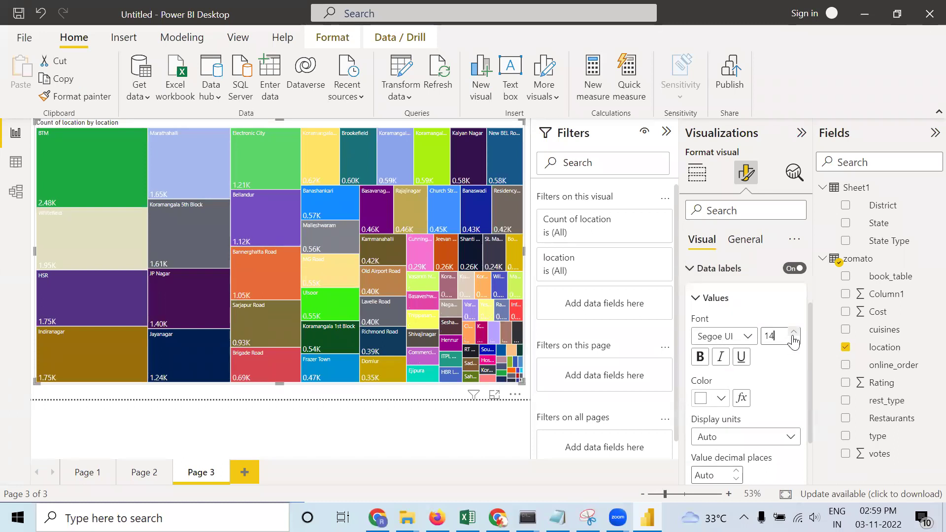
click(693, 272)
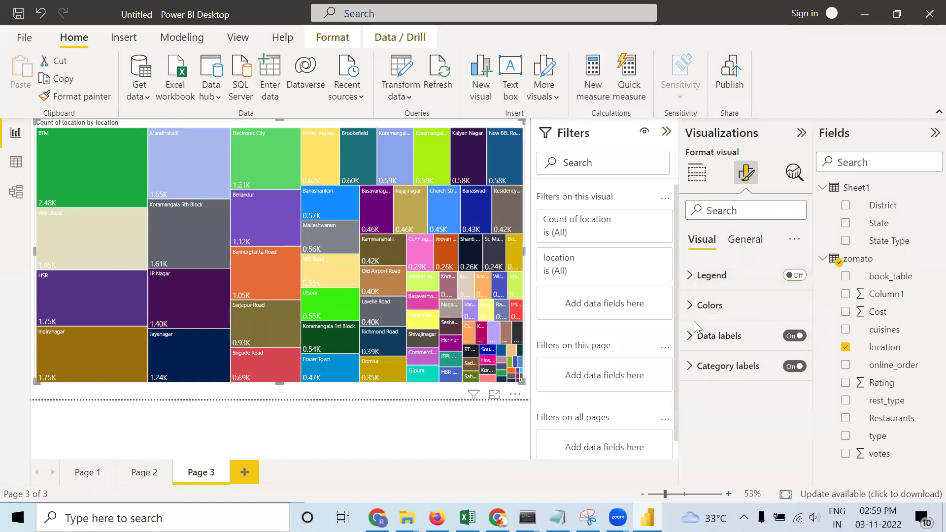
- Set the font size of the treemap's category labels to 16
click(693, 370)
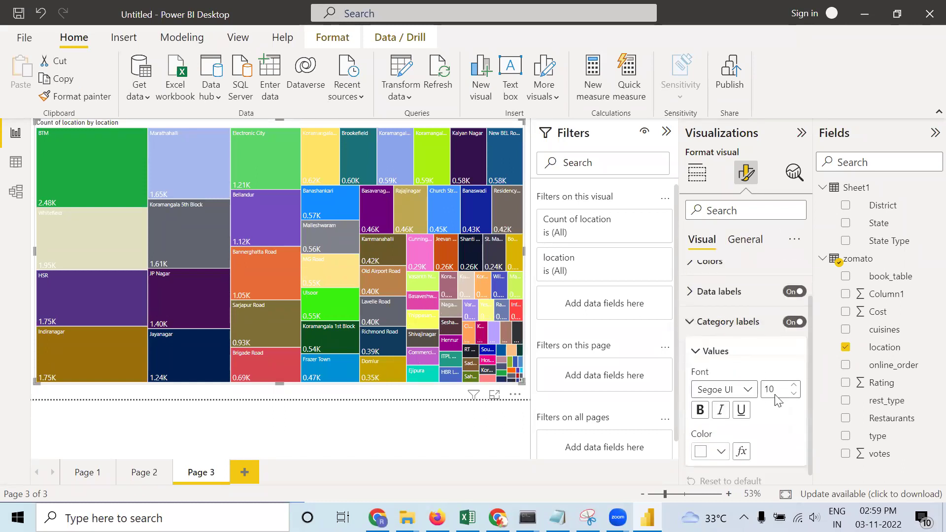
click(793, 374)
click(794, 374)
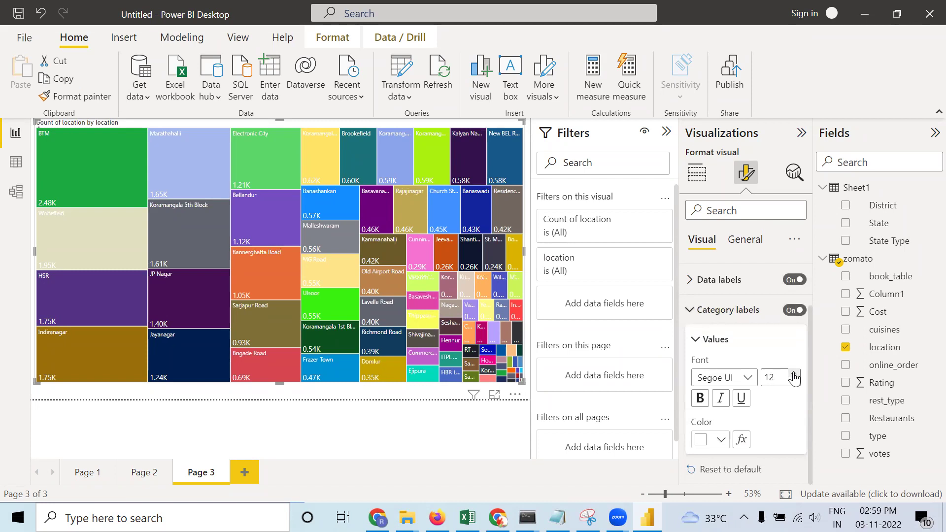
click(793, 375)
click(793, 375)
click(794, 374)
click(794, 374)
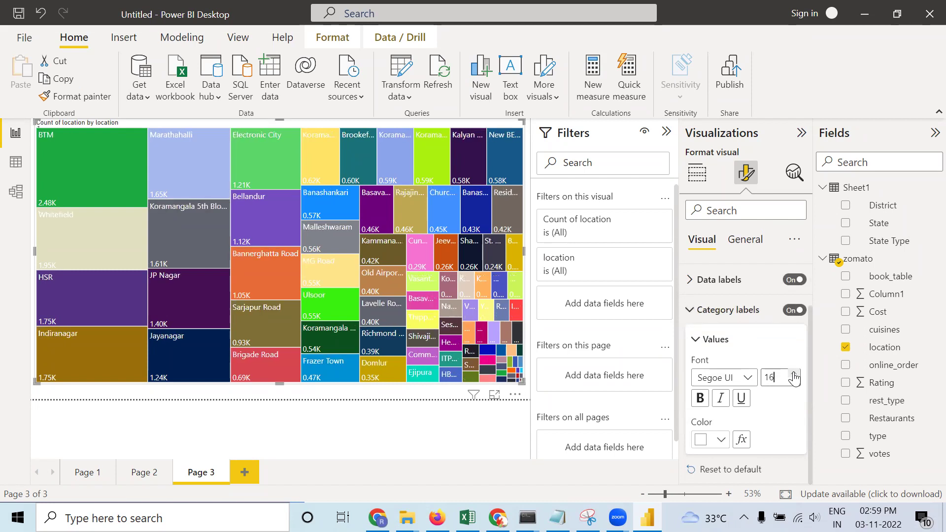
click(793, 375)
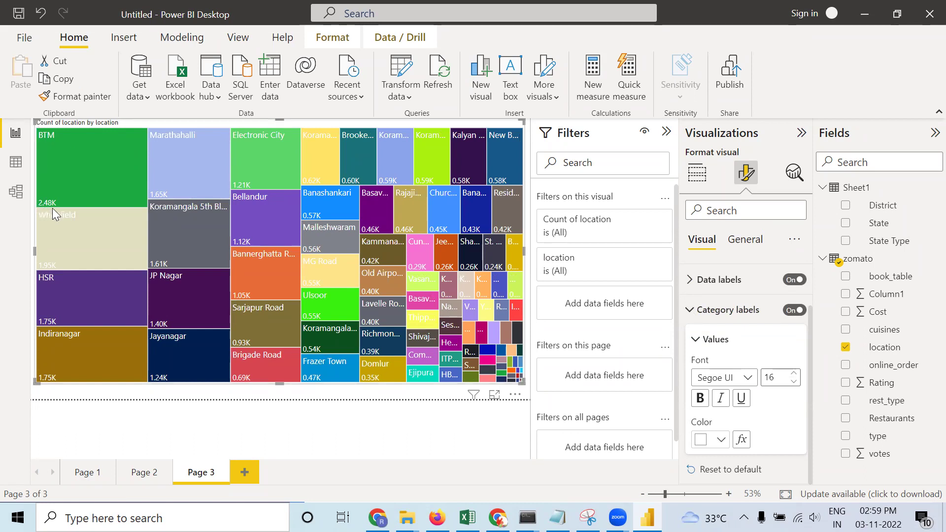
mouse_move(53, 161)
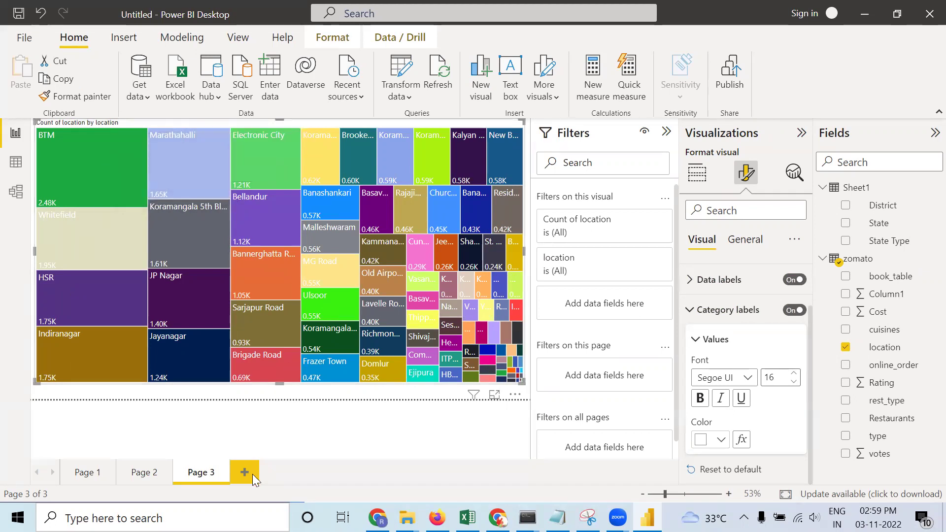
- Add a fourth report page and insert an empty line chart on it
click(704, 187)
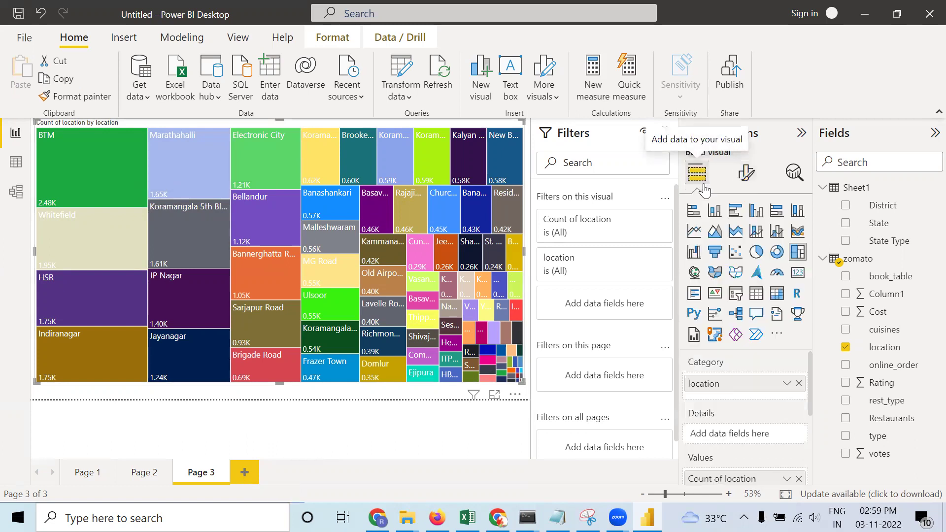
click(250, 473)
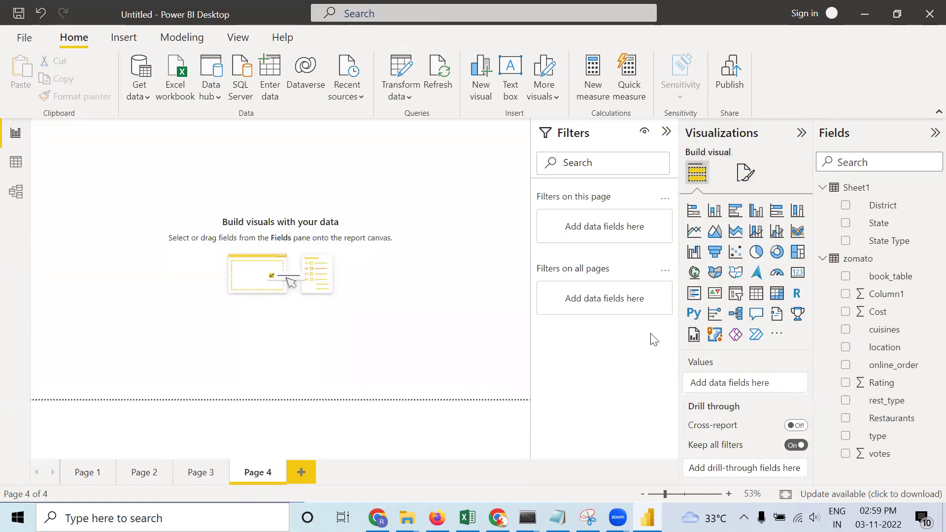
click(694, 231)
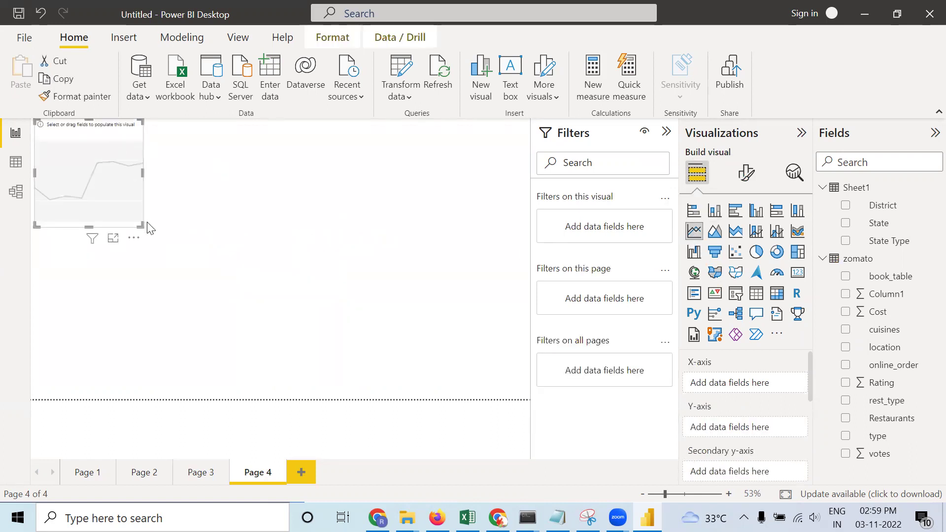
- Enlarge the empty line chart and plot Cost on its Y-axis against Restaurants on its X-axis
drag(141, 225, 450, 361)
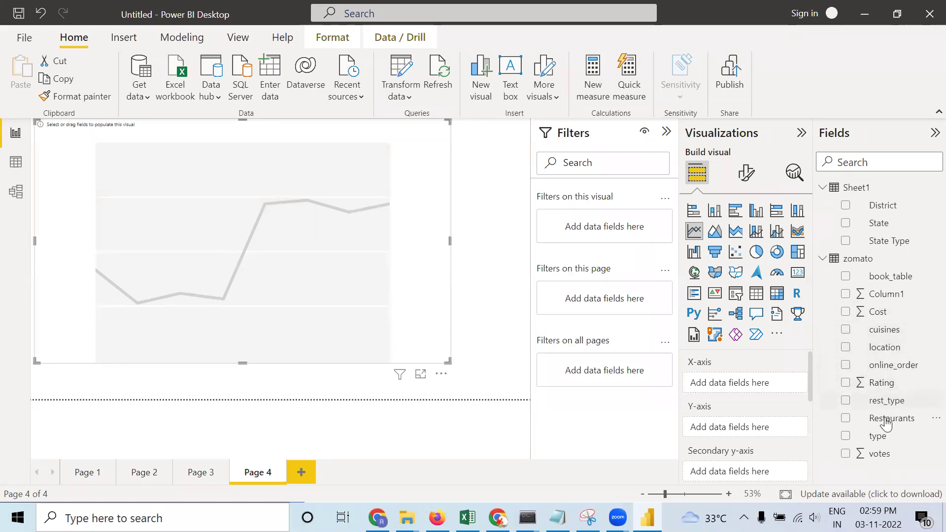
drag(886, 422, 744, 388)
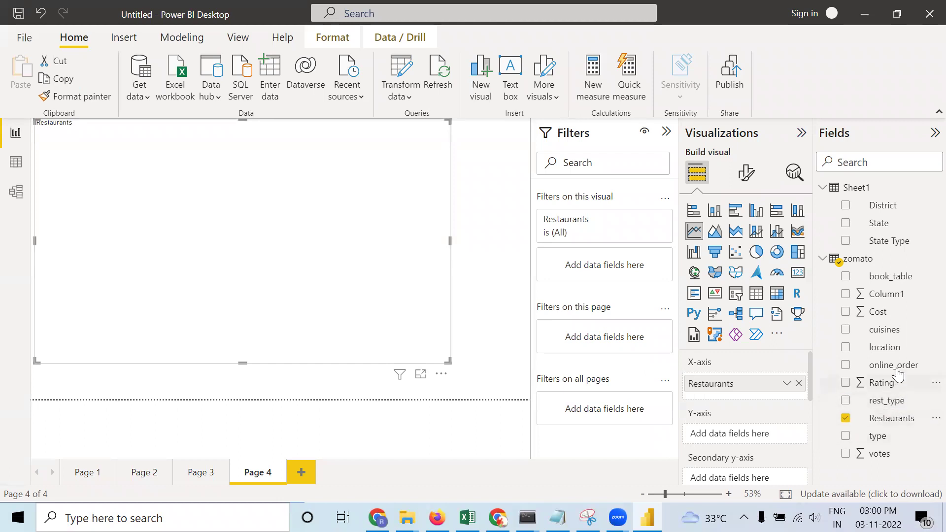
drag(894, 312, 783, 435)
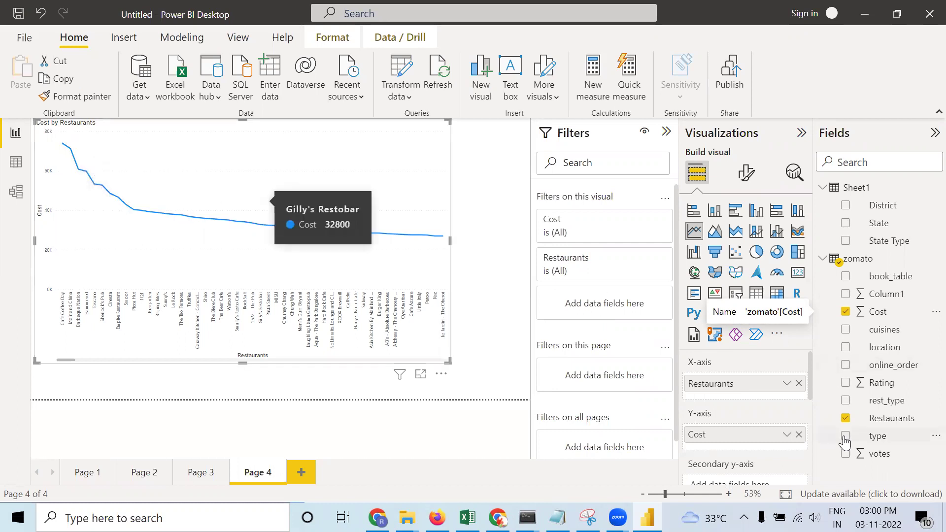
- Change the aggregation of Cost on the line chart's Y-axis to Average
right_click(762, 437)
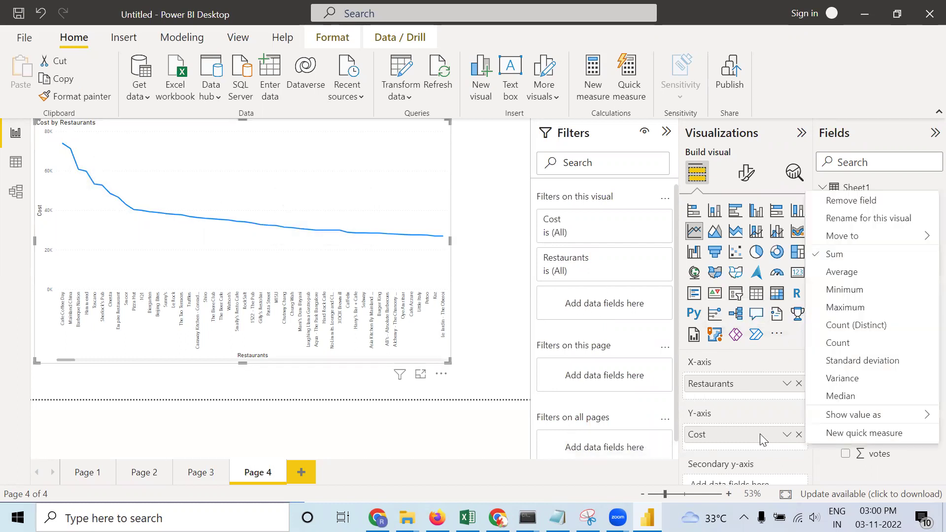
click(844, 274)
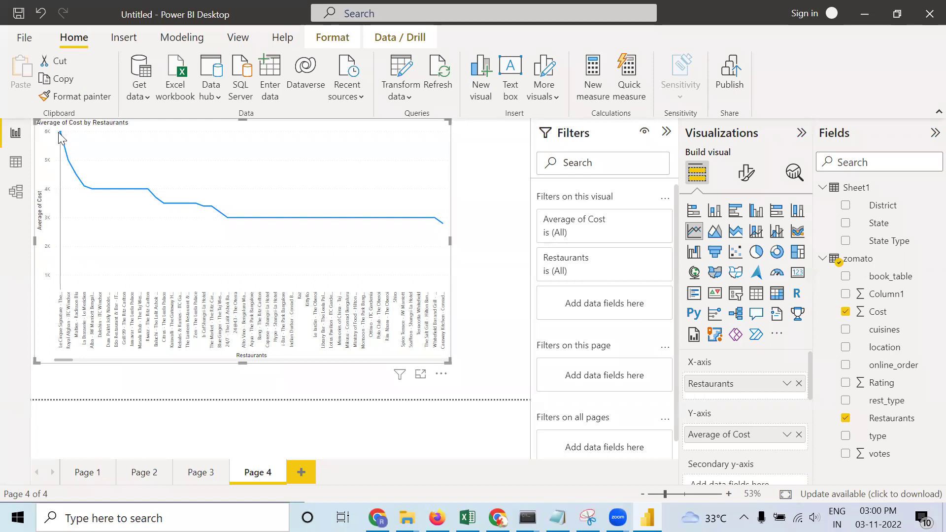
mouse_move(59, 136)
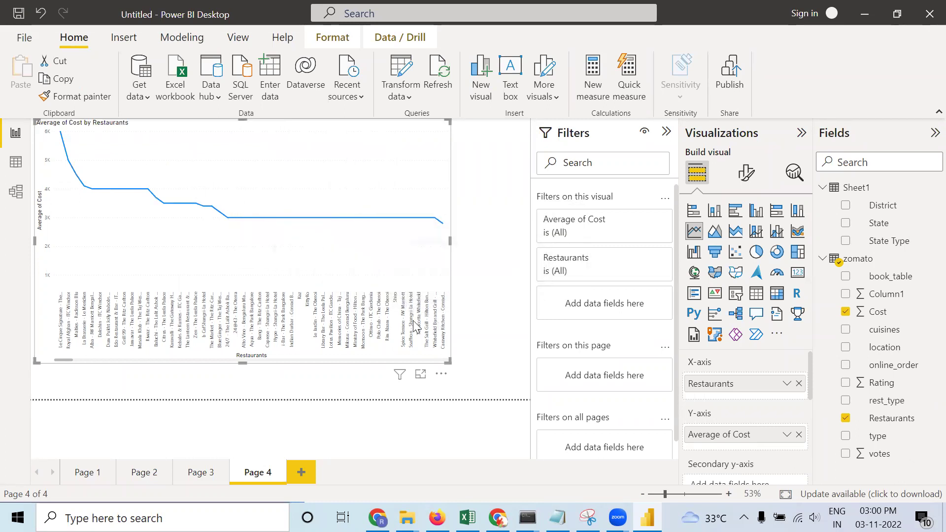
drag(71, 360, 20, 365)
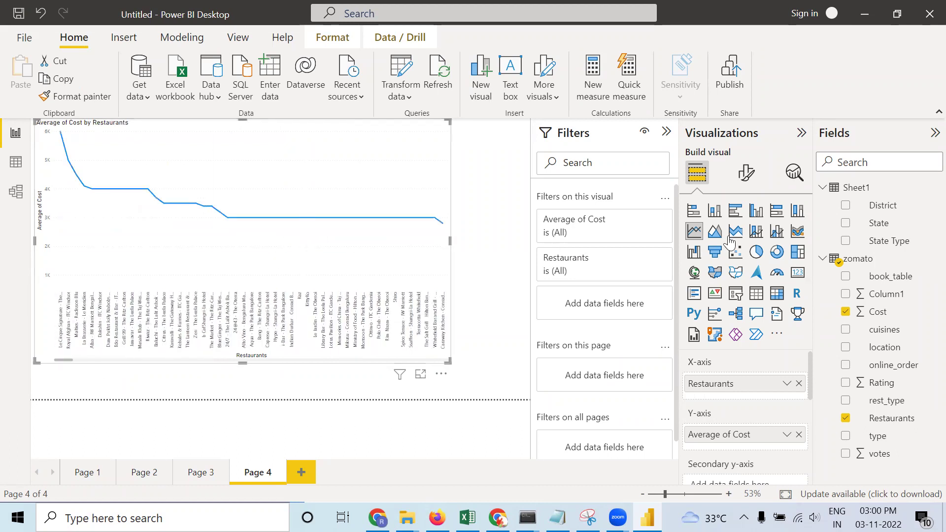
- Try the average-cost visual as a donut, pie, treemap and area chart, and return it to a line chart
click(775, 253)
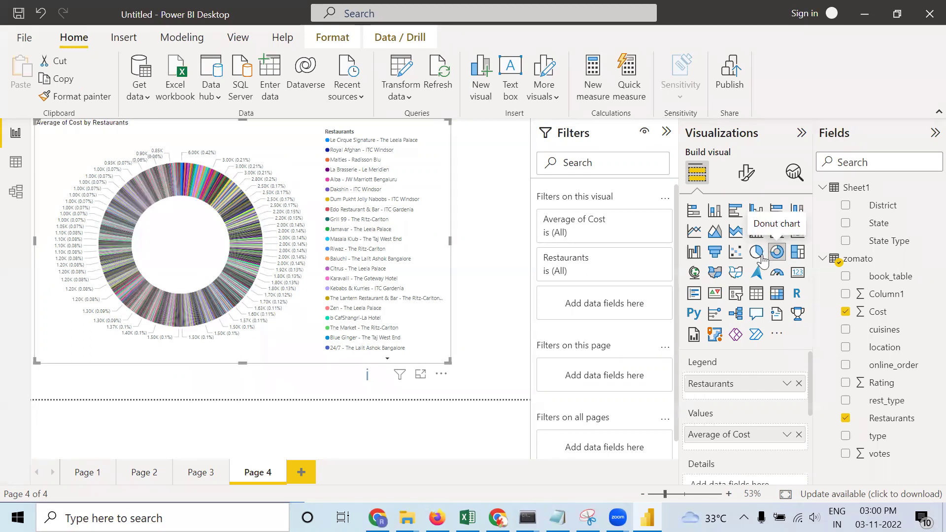
click(761, 260)
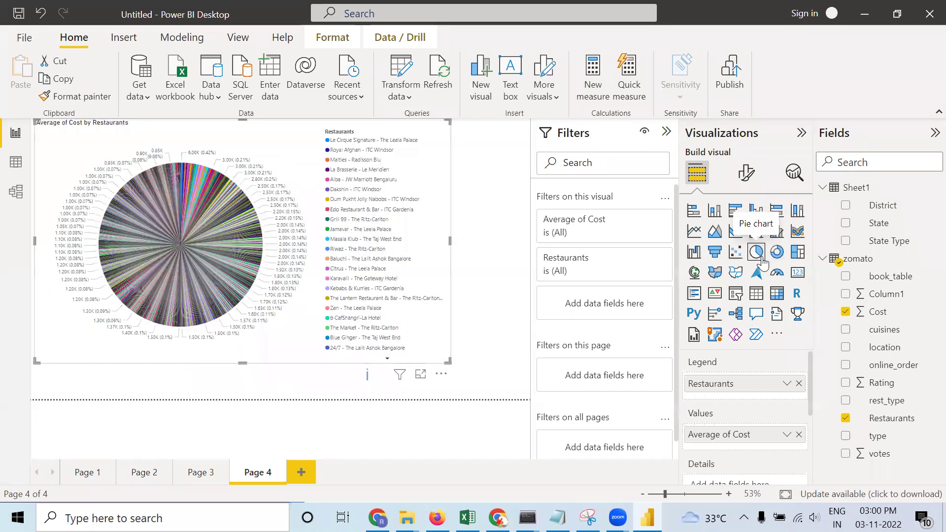
click(798, 253)
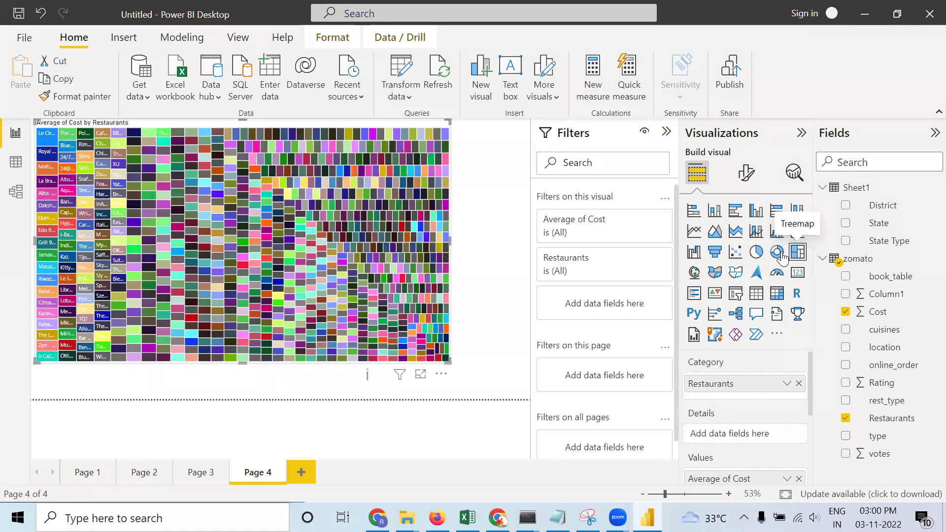
click(700, 239)
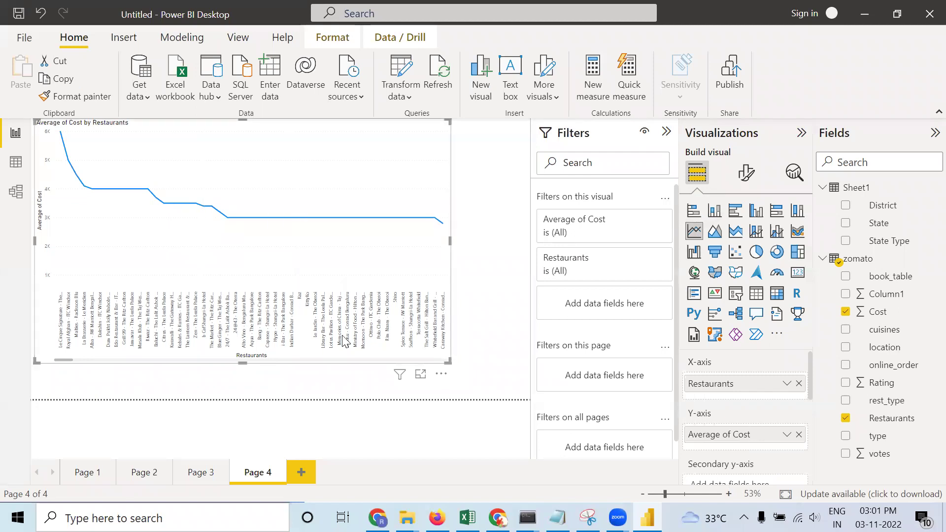
click(719, 236)
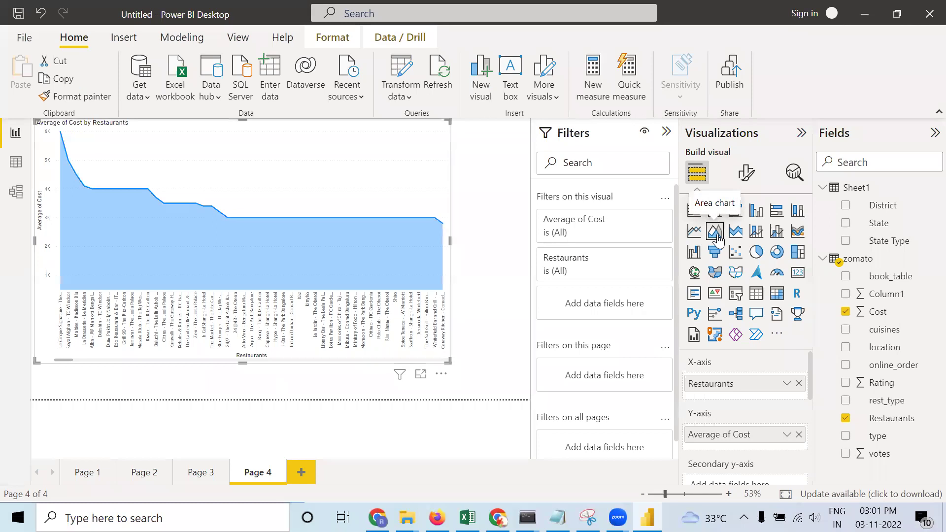
click(696, 239)
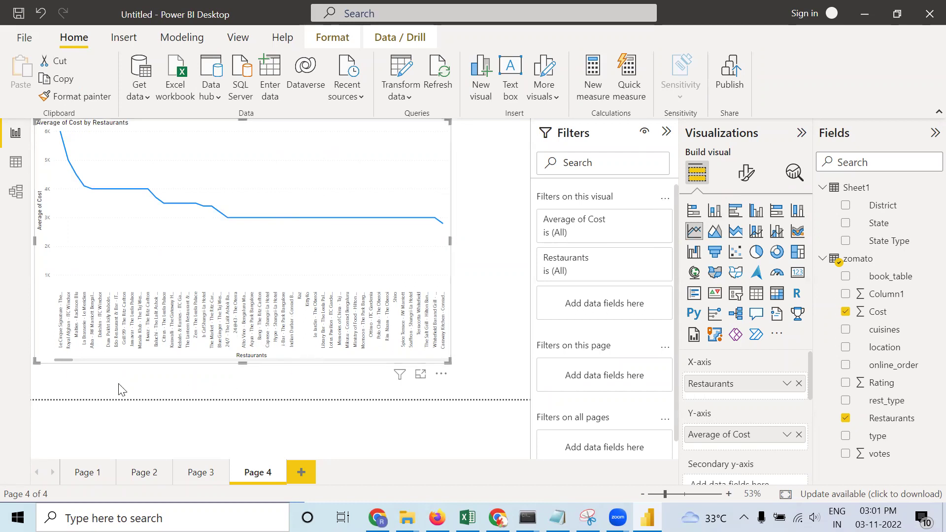
- On a new fifth report page, build an enlarged filled map with Sheet1's State field as both location and legend
click(268, 384)
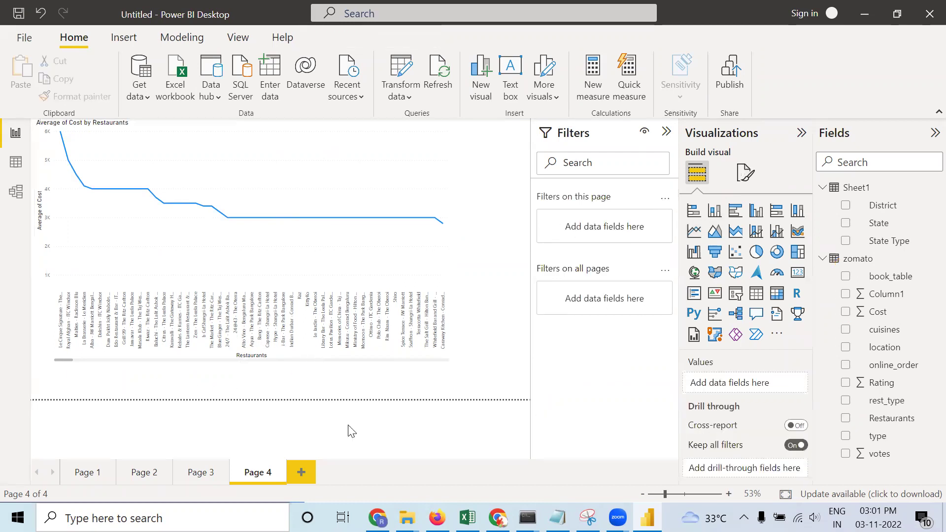
click(301, 471)
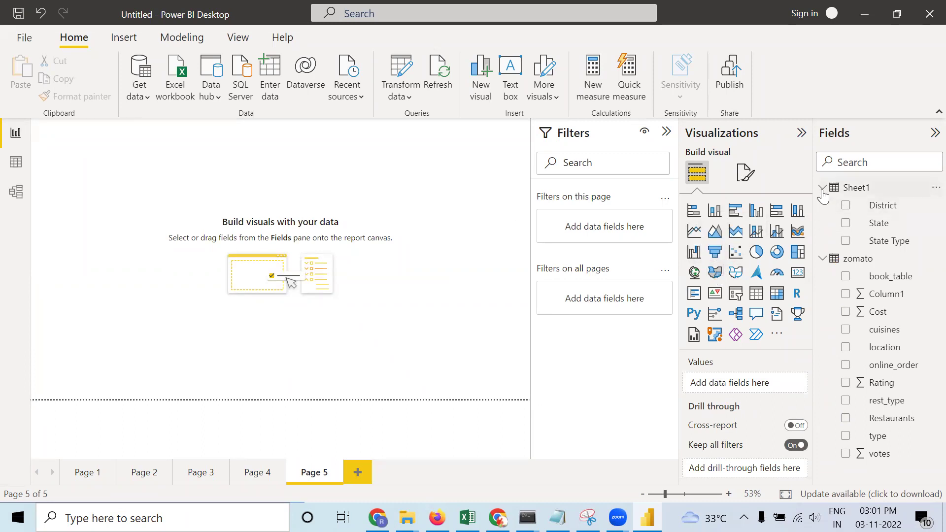
click(713, 273)
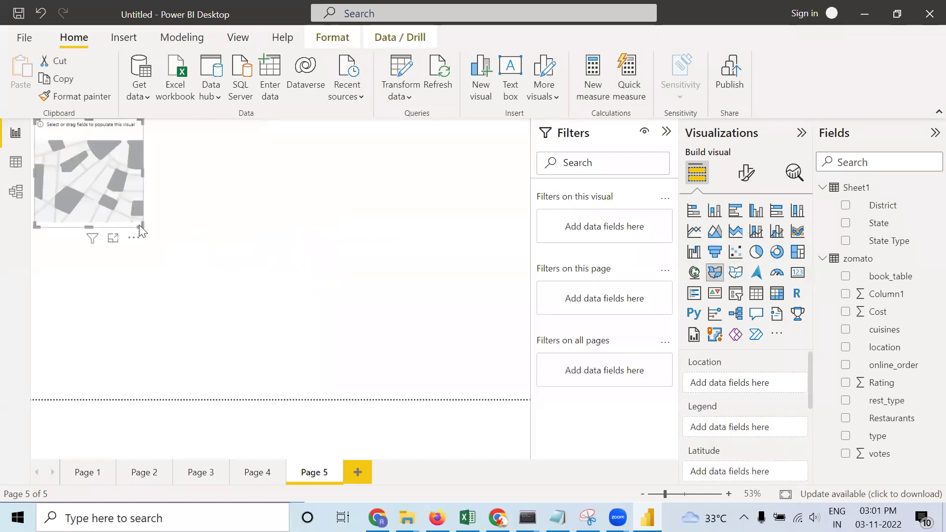
drag(144, 224, 447, 351)
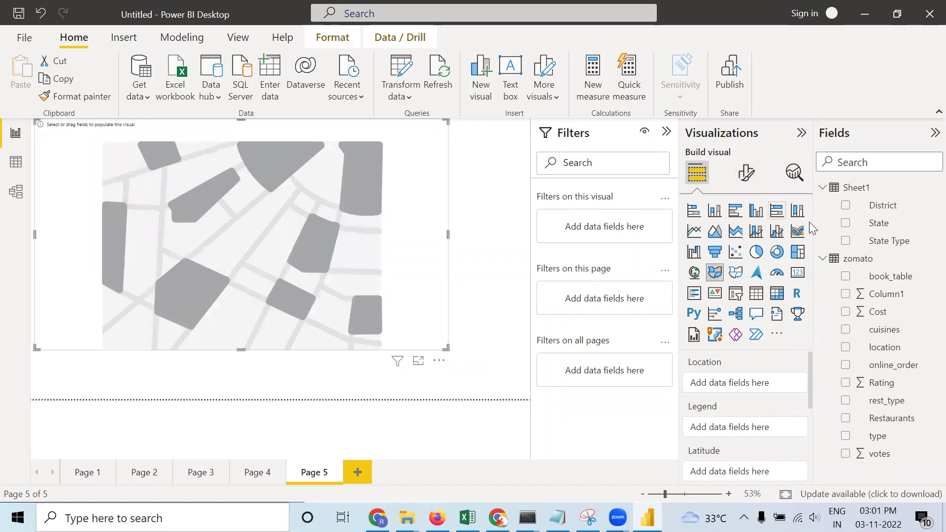
drag(870, 231, 750, 395)
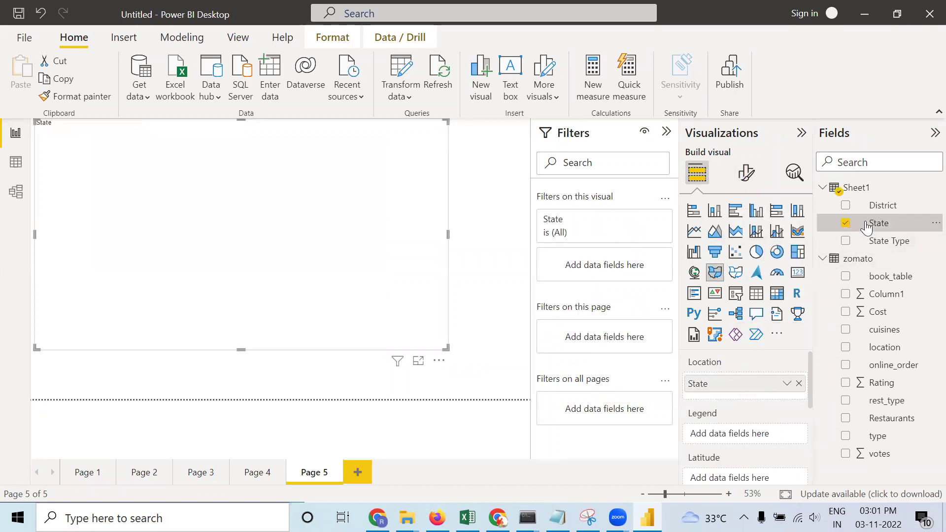
drag(867, 224, 736, 438)
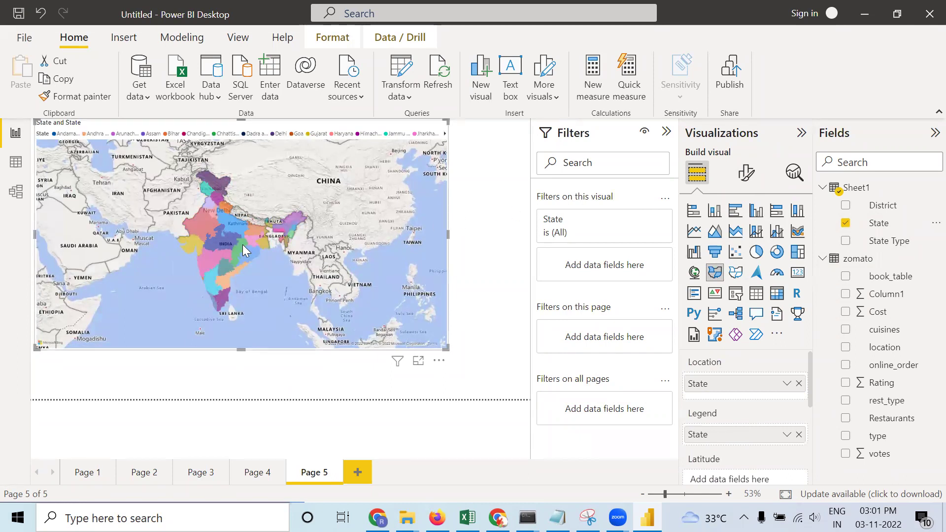
- On a new sixth report page, build an enlarged bubble map with zomato's location field as its location
click(357, 473)
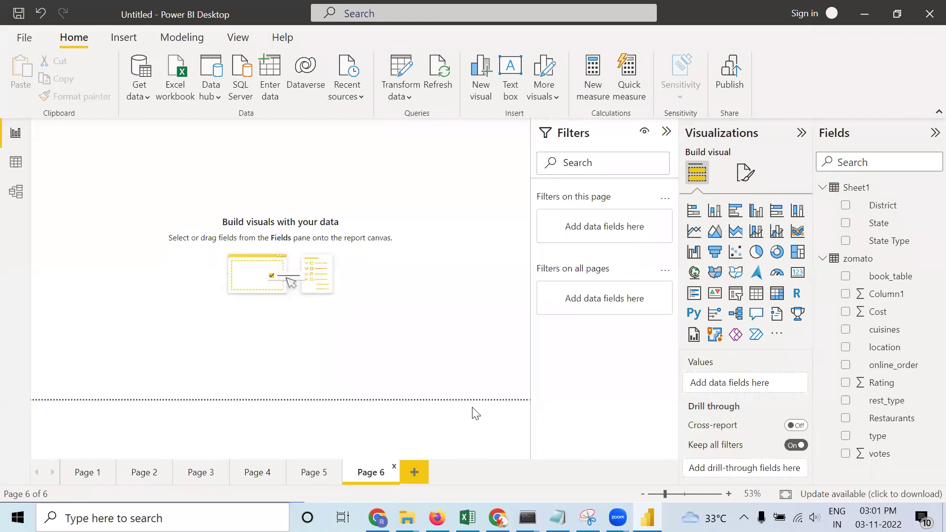
click(695, 276)
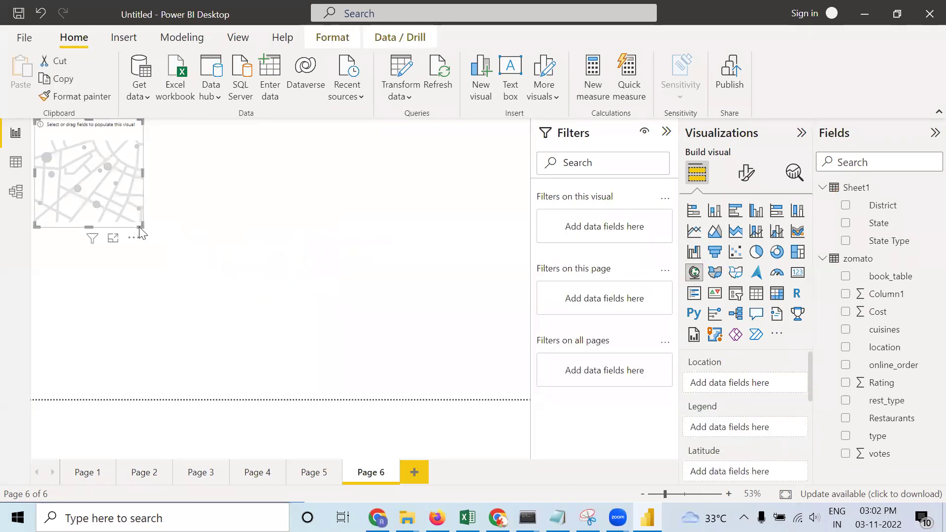
drag(141, 227, 465, 373)
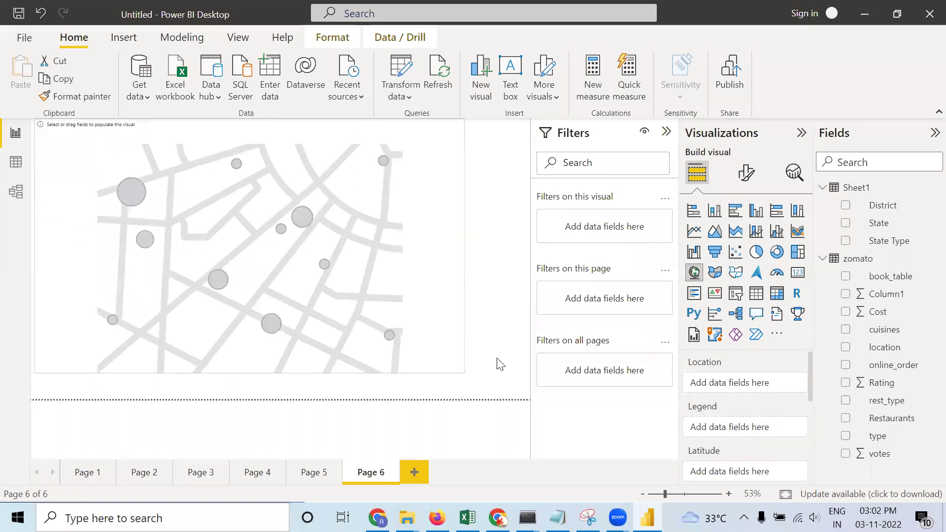
drag(884, 353, 755, 387)
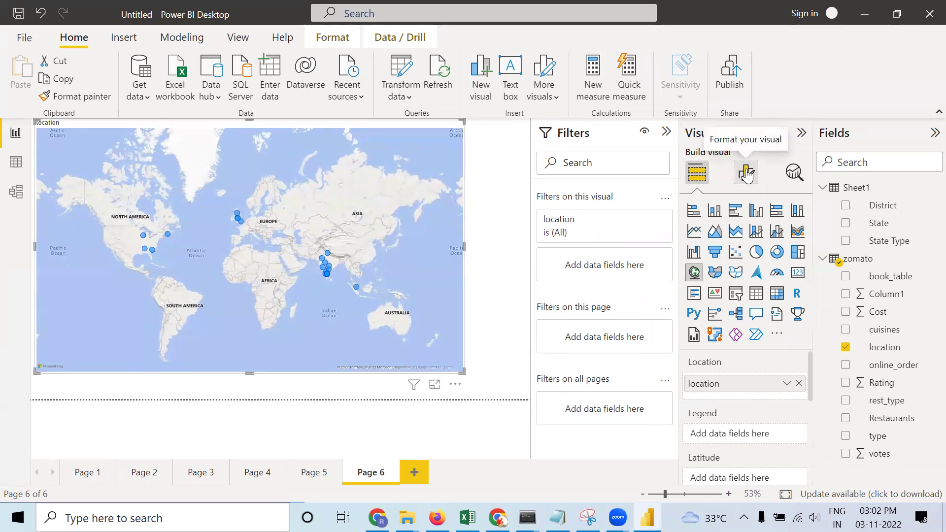
- Add zomato's location field as the legend of the bubble map
click(750, 184)
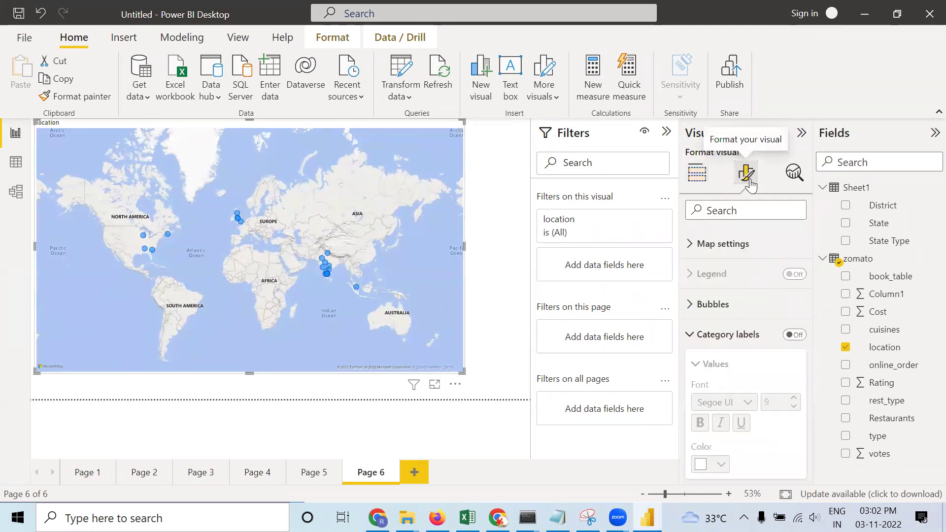
click(696, 172)
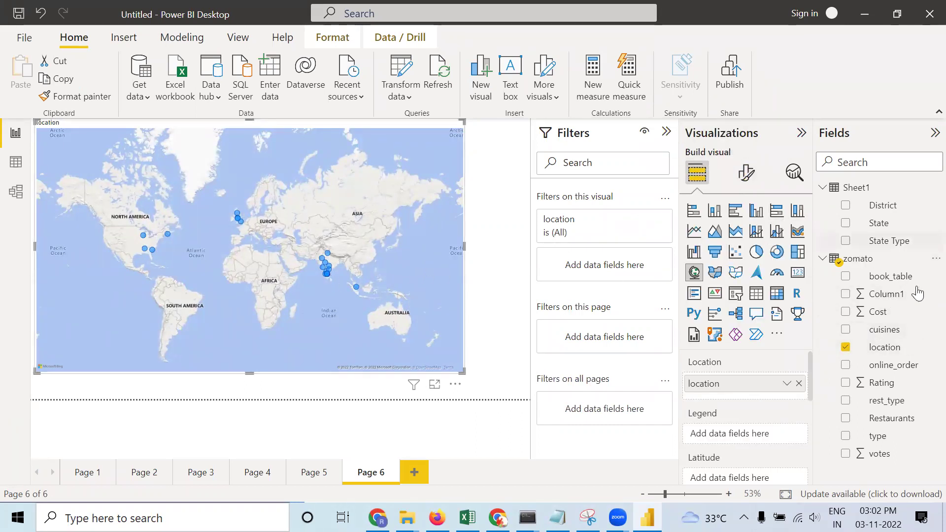
drag(893, 353, 764, 448)
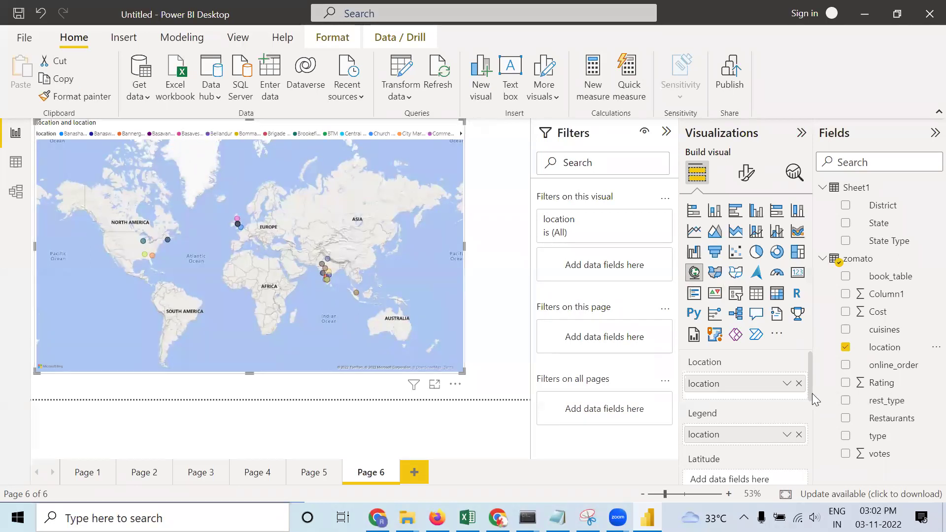
- Size the map's bubbles by the Rating field, aggregated as Average
drag(809, 397, 821, 456)
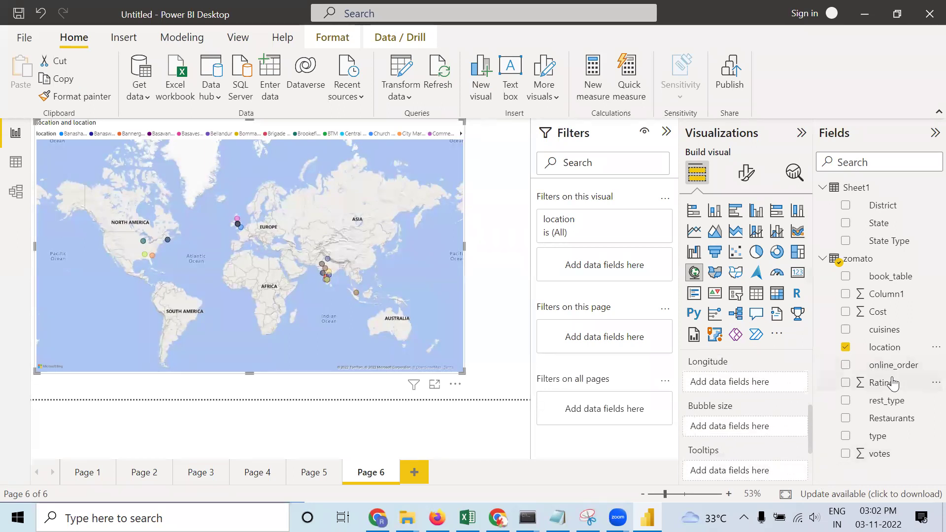
drag(891, 388, 770, 426)
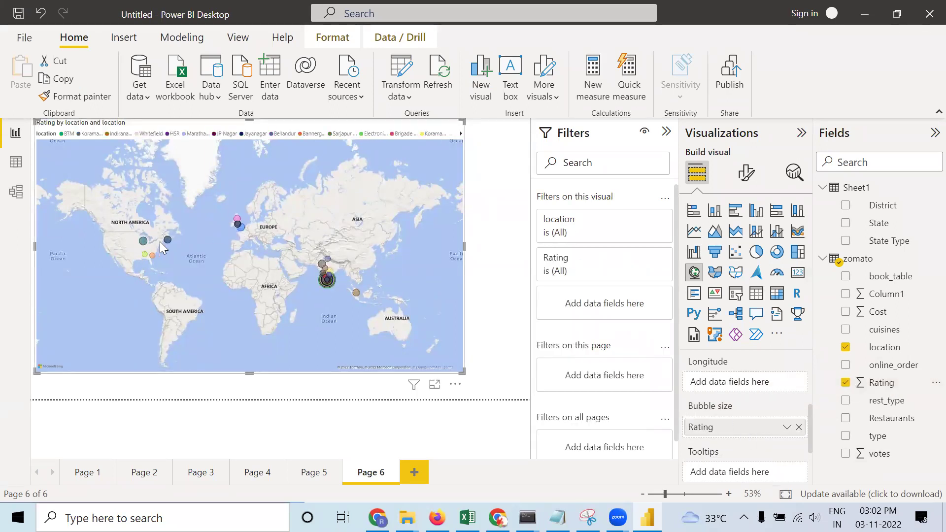
click(781, 429)
click(842, 265)
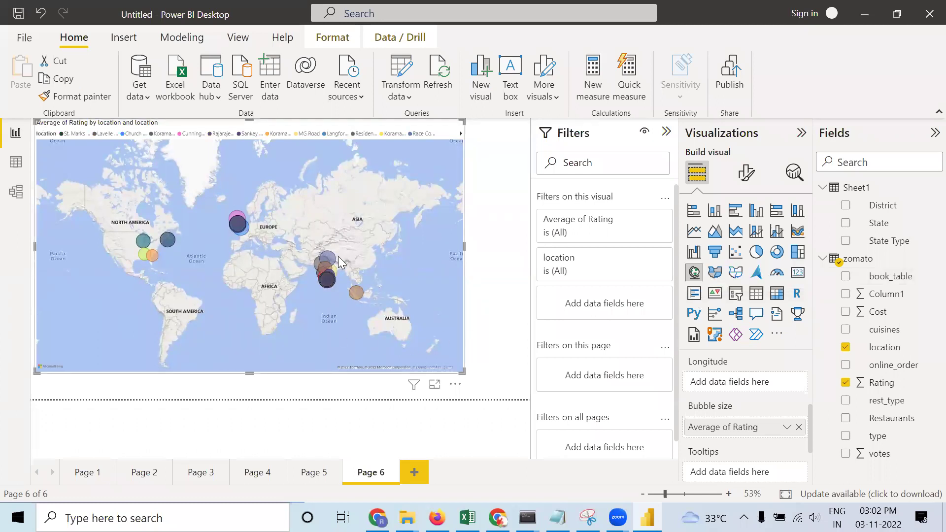
- Replace the location field in the bubble map's legend with zomato's type field
scroll(756, 414, up, 1)
scroll(756, 414, up, 4)
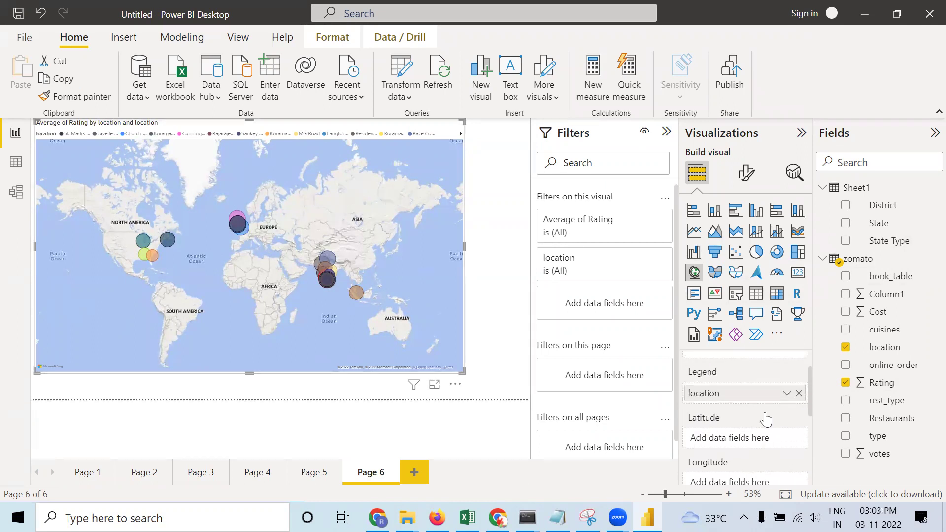
scroll(766, 414, down, 3)
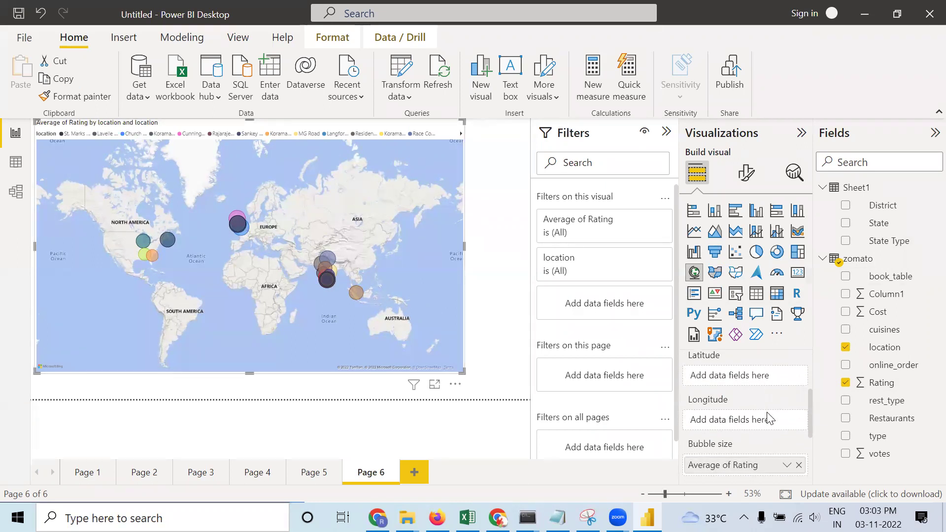
scroll(768, 414, down, 3)
scroll(766, 412, up, 5)
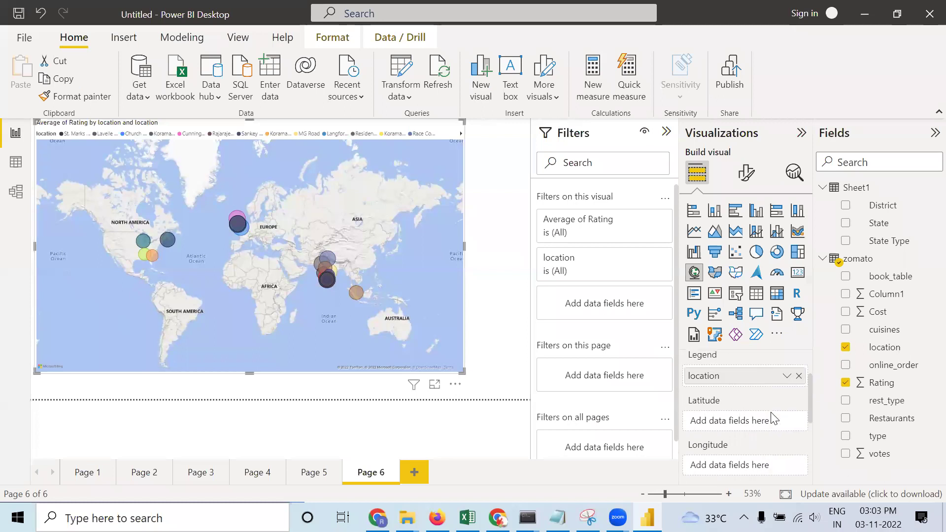
click(799, 394)
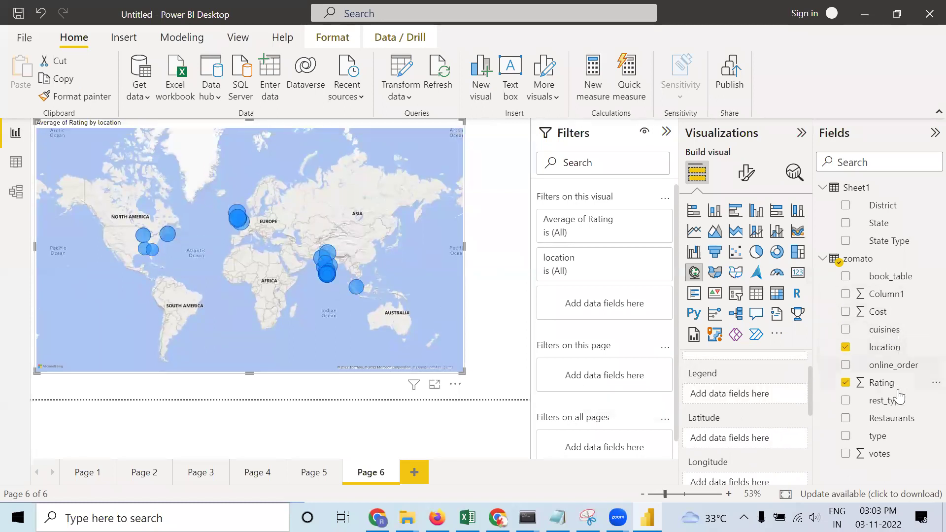
drag(881, 436, 772, 406)
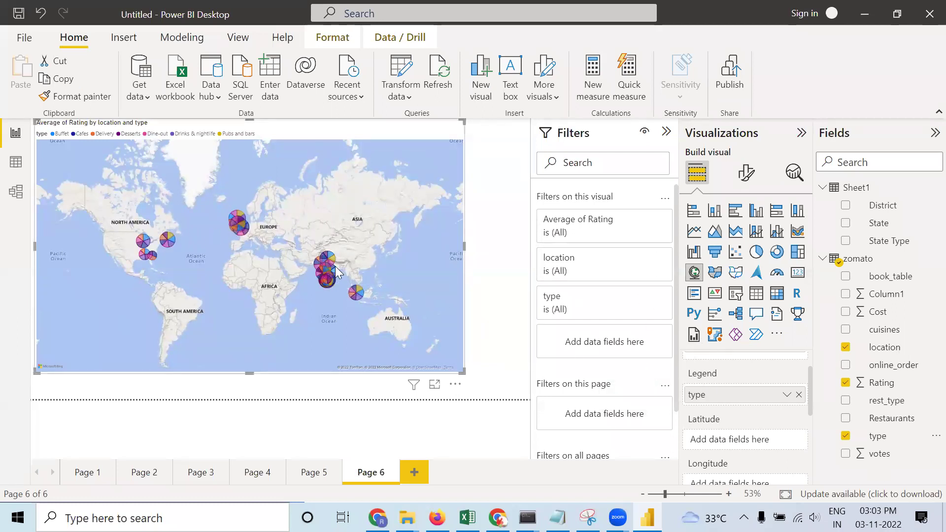
mouse_move(361, 294)
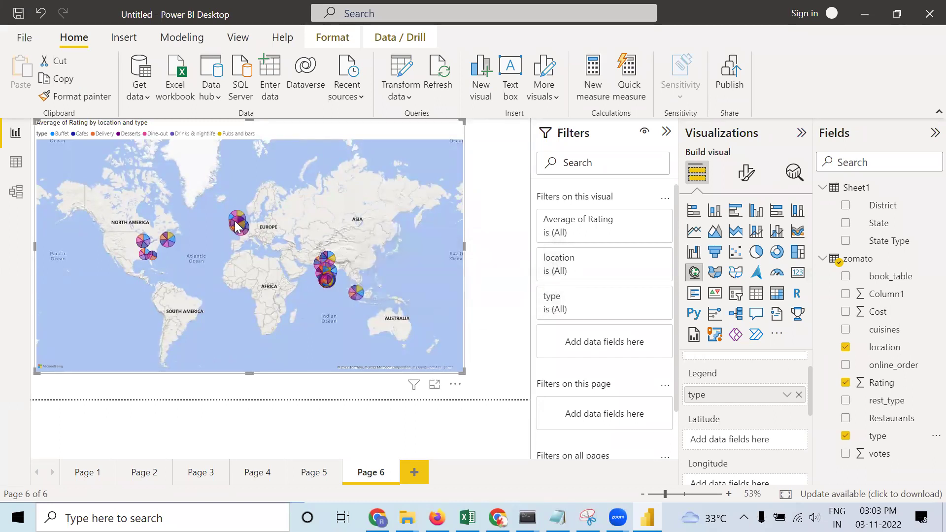
- Replace the type field in the bubble map's legend with zomato's book_table field
click(798, 395)
drag(888, 285, 750, 396)
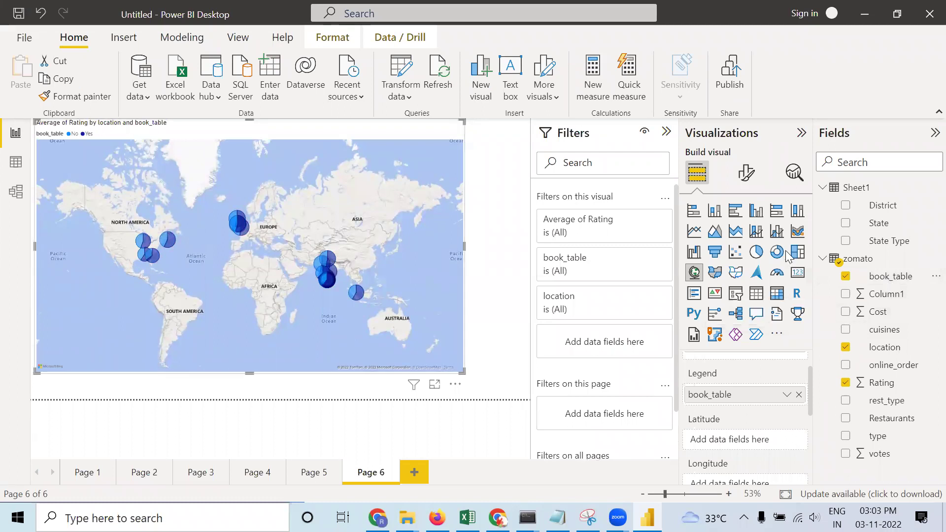
- Review the bar chart on Page 1, the bubble map on Page 6 and the filled map on Page 5
click(88, 472)
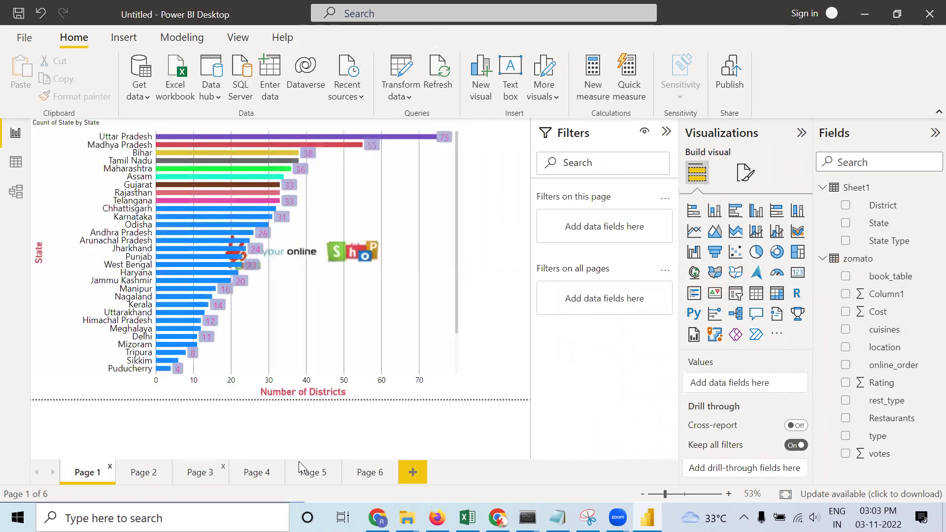
click(368, 471)
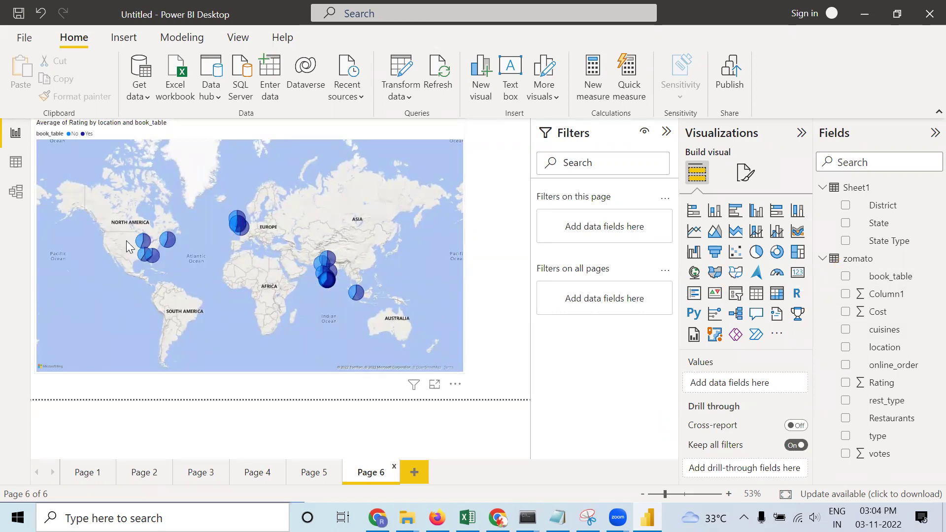
mouse_move(154, 251)
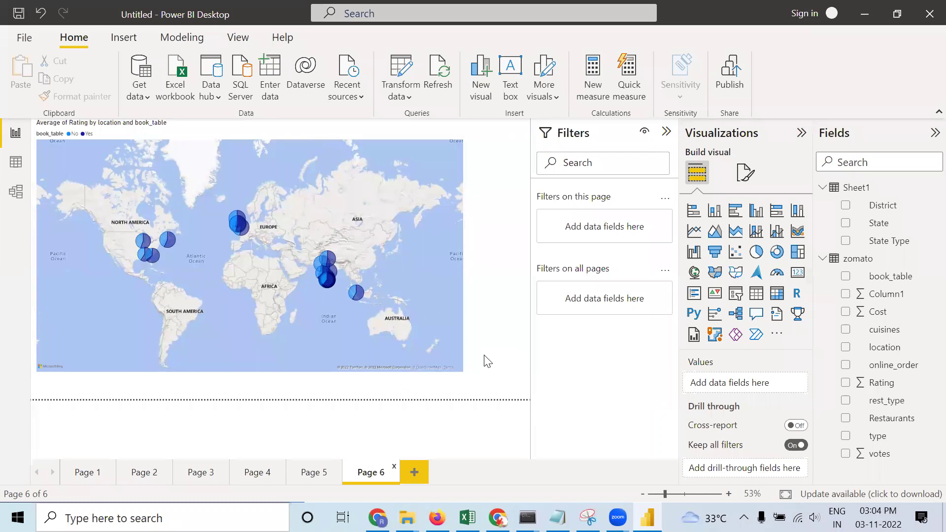
click(309, 475)
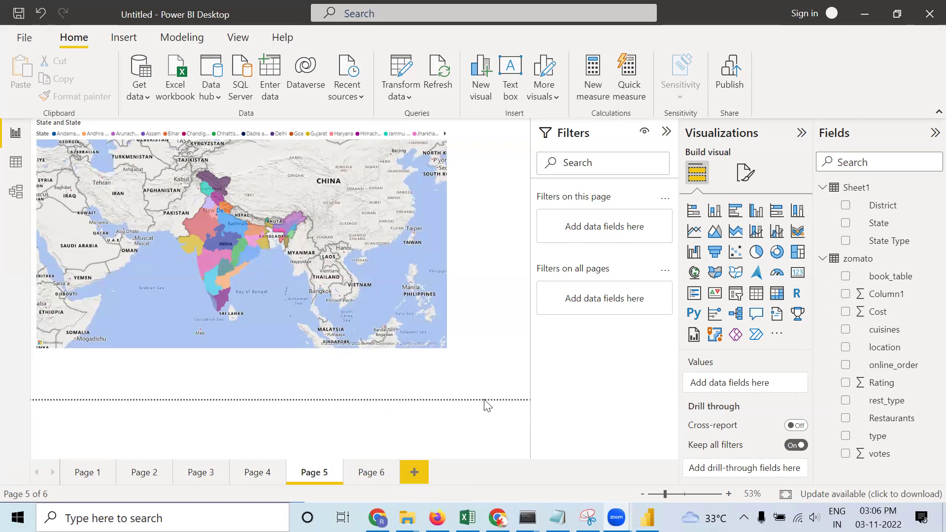
- Add a seventh report page and insert a text box containing "BTM mis a posh area"
click(416, 471)
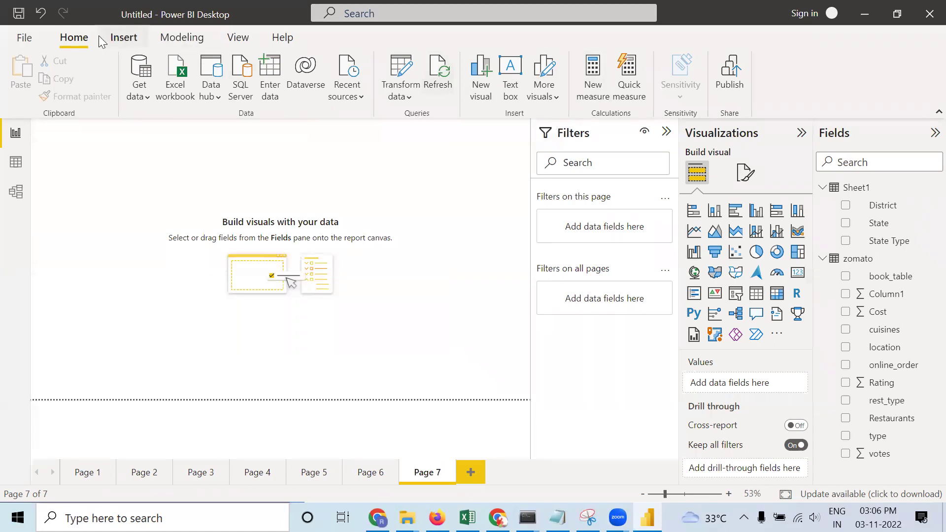
click(113, 42)
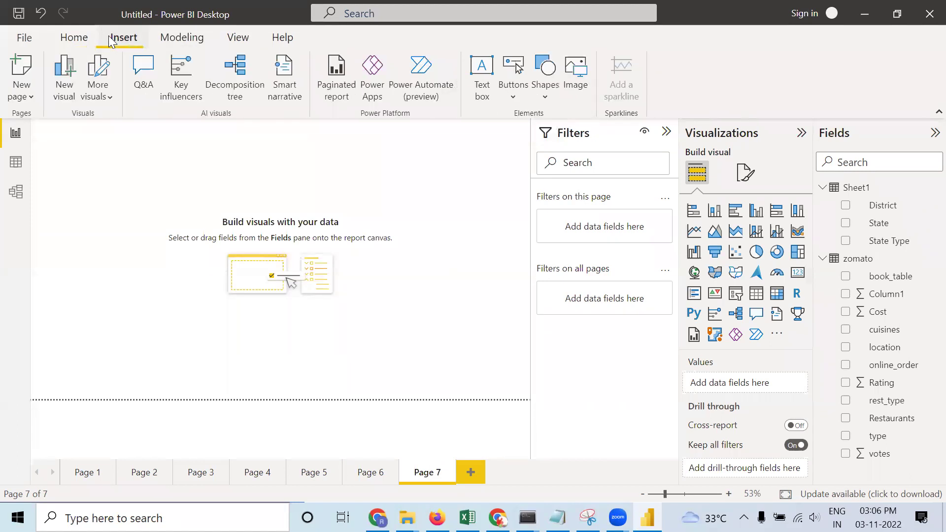
click(483, 69)
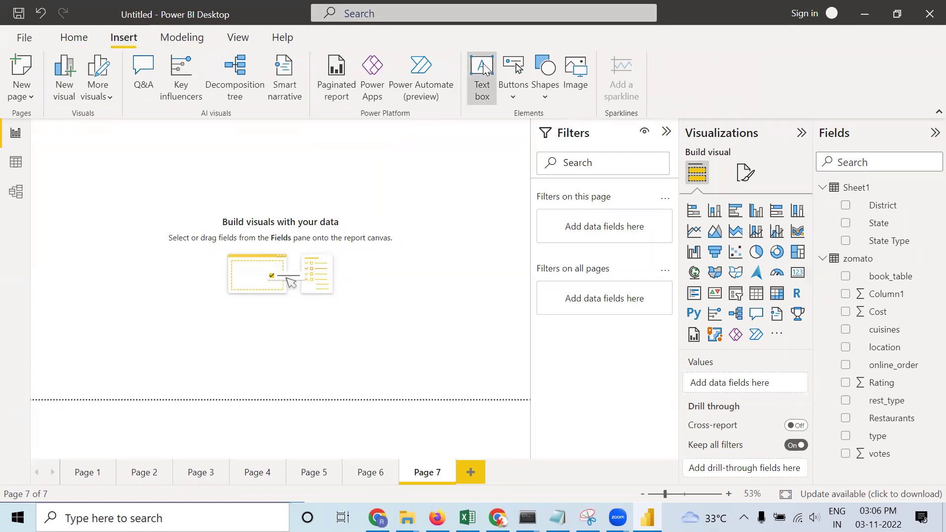
drag(140, 225, 186, 250)
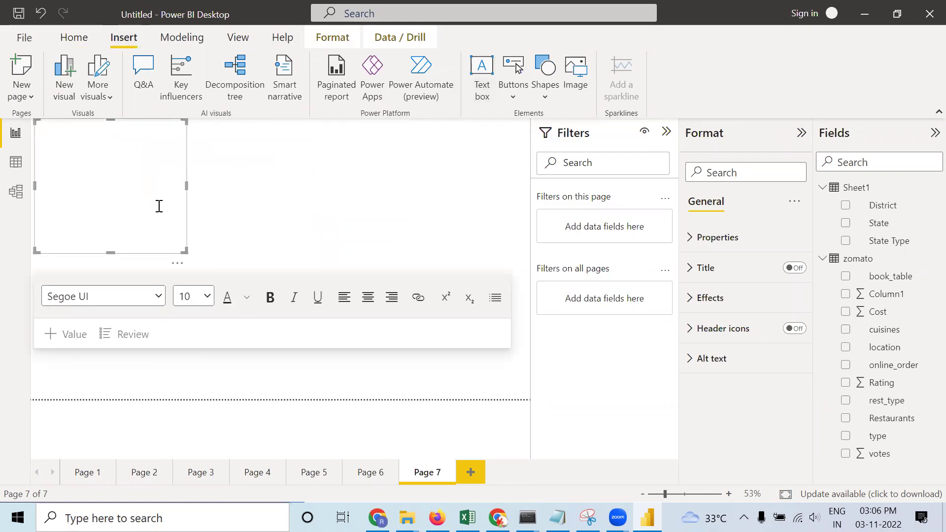
text(BTM m)
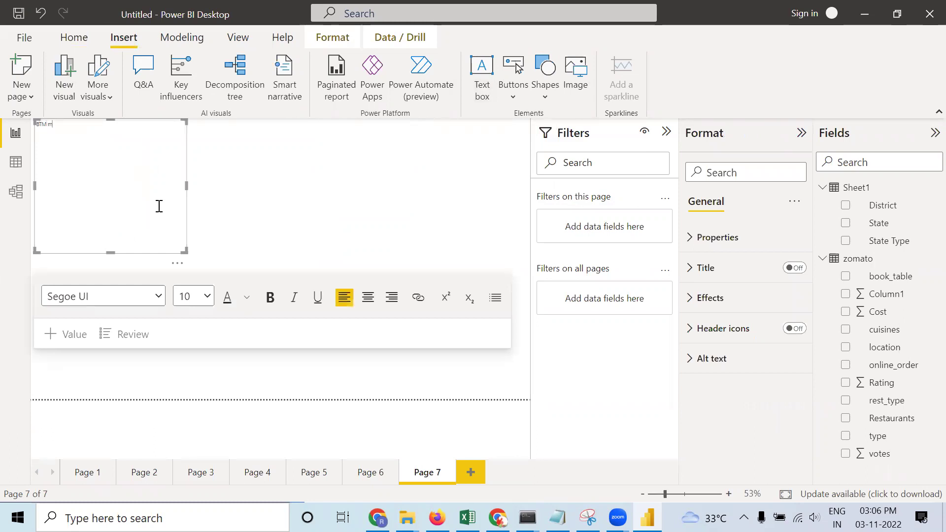
text(is a posh area)
- Set the font size of all the text in the text box to 16
click(207, 296)
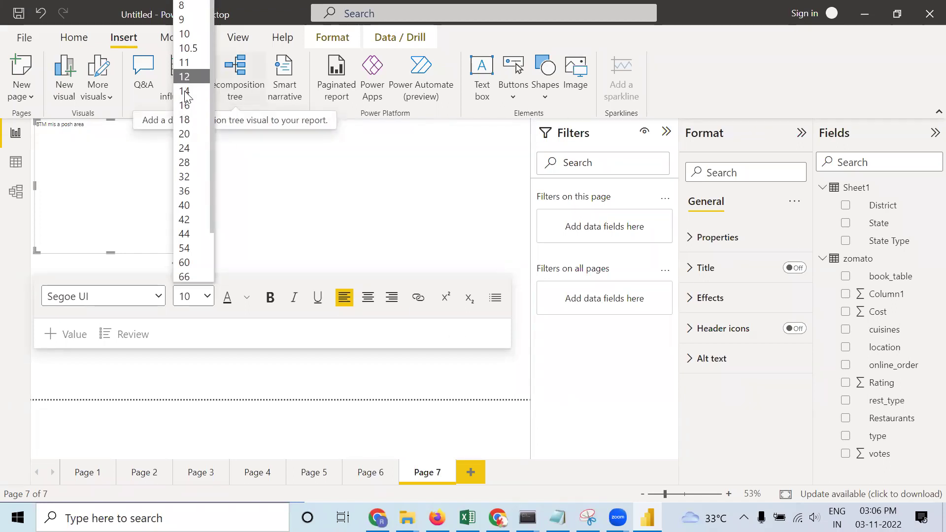
click(192, 109)
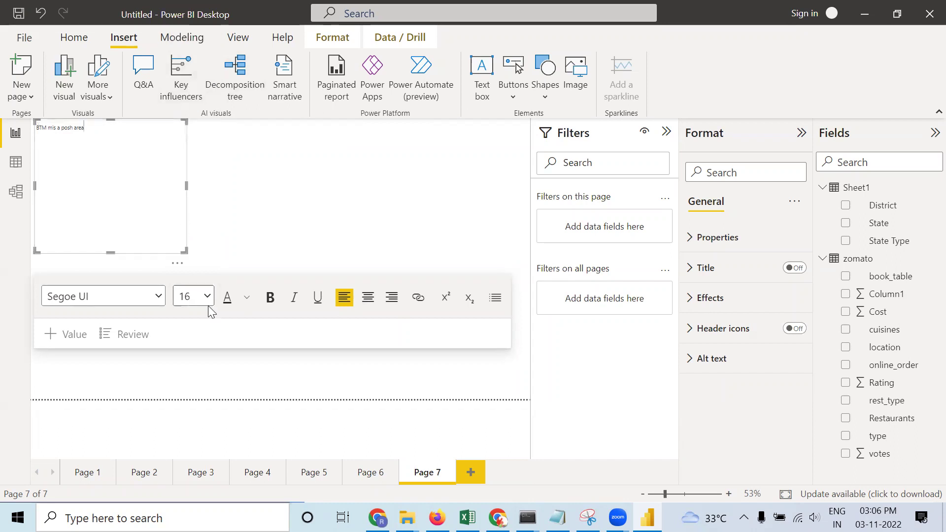
drag(92, 126, 22, 137)
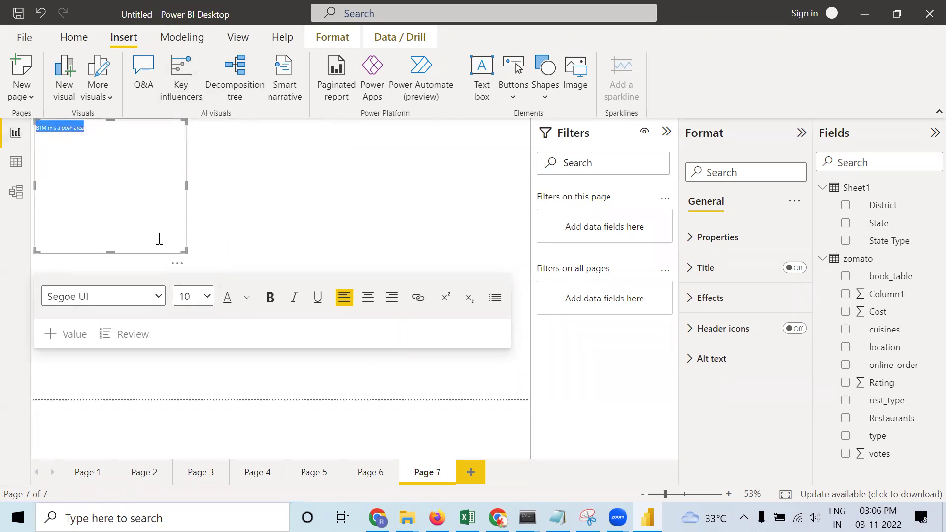
click(208, 297)
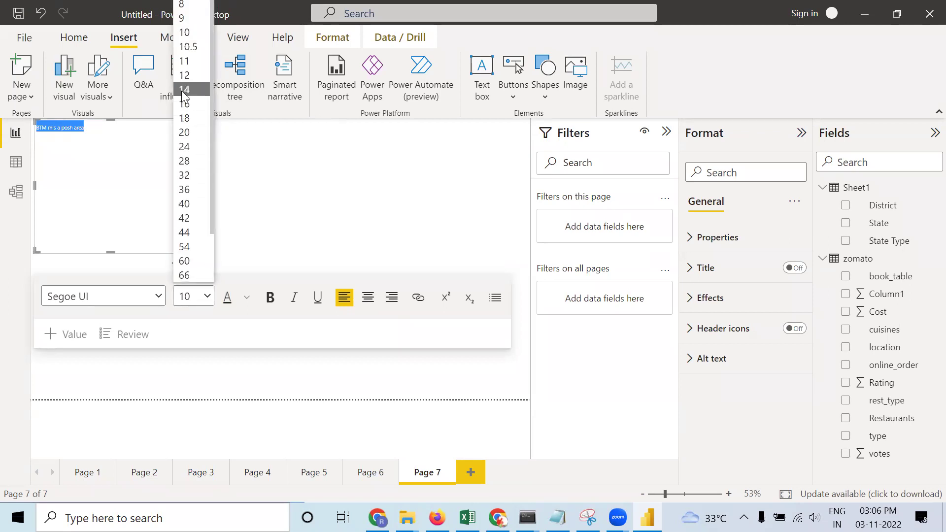
click(191, 91)
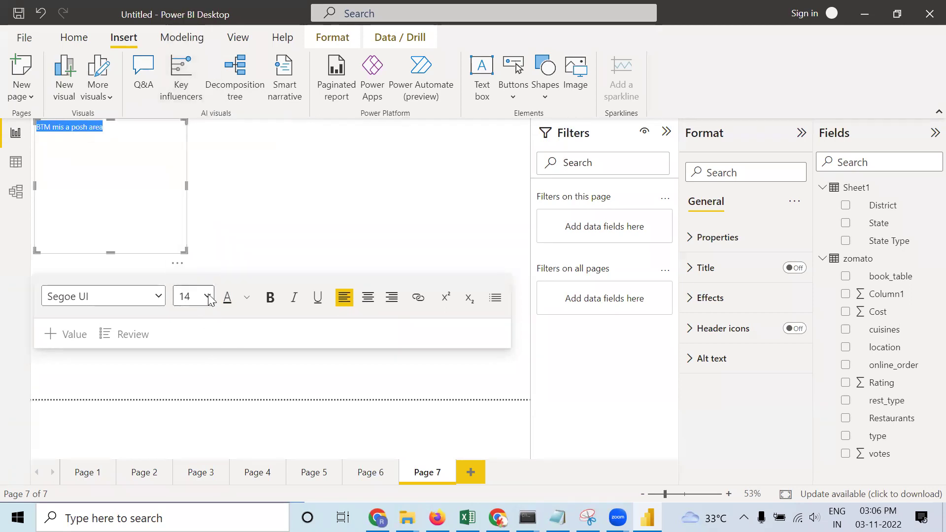
click(208, 296)
click(189, 103)
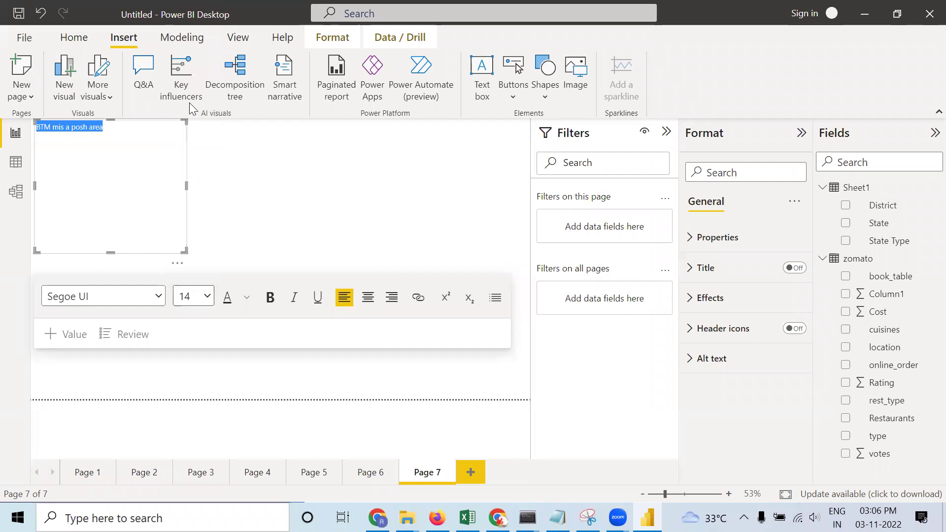
click(257, 183)
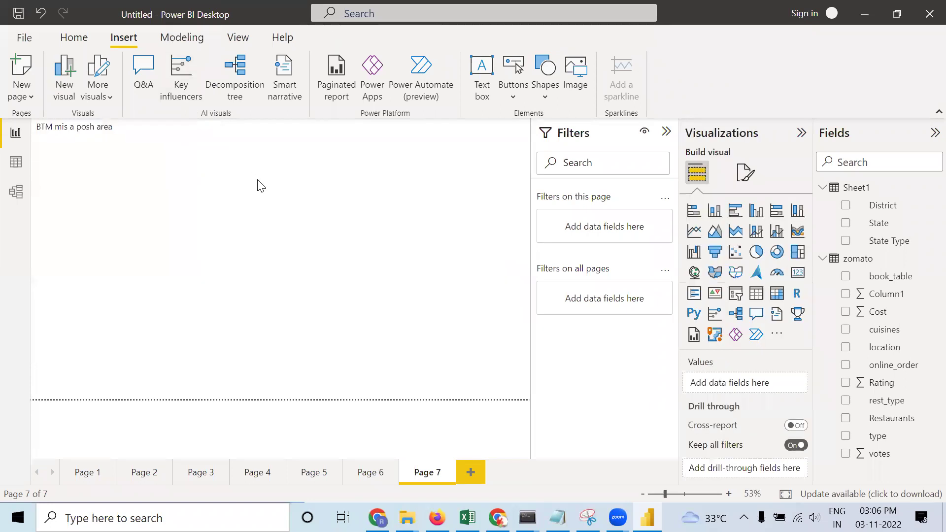
- Delete the stray "m" from the text box so that it reads "BTM is a posh area"
double_click(62, 126)
click(62, 127)
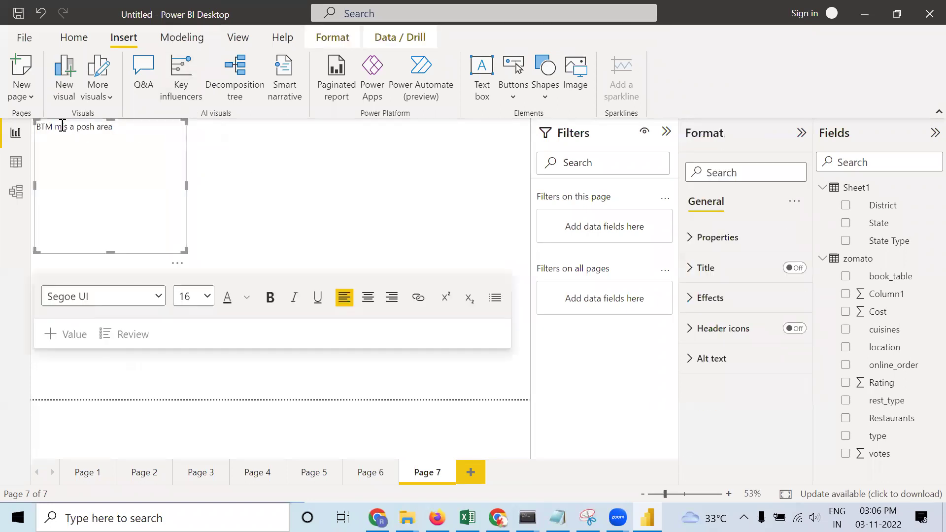
key(BackSpace)
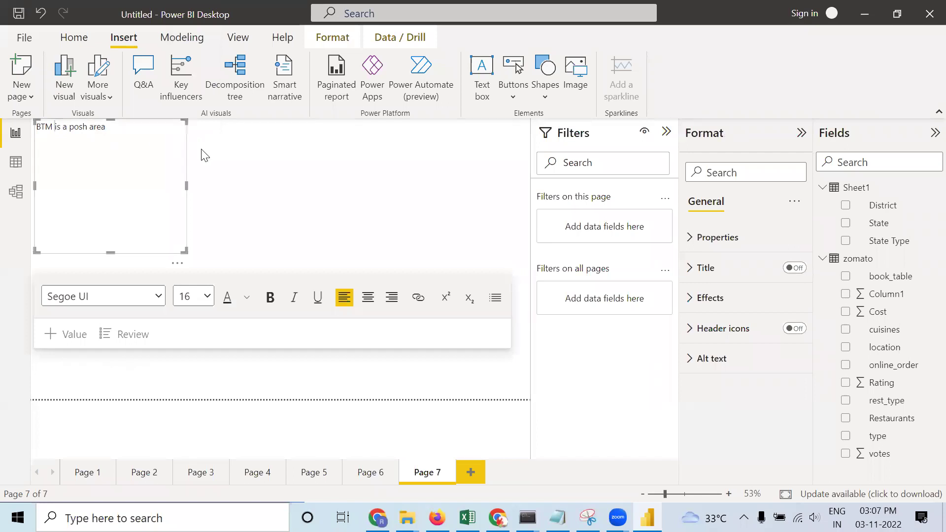
click(240, 164)
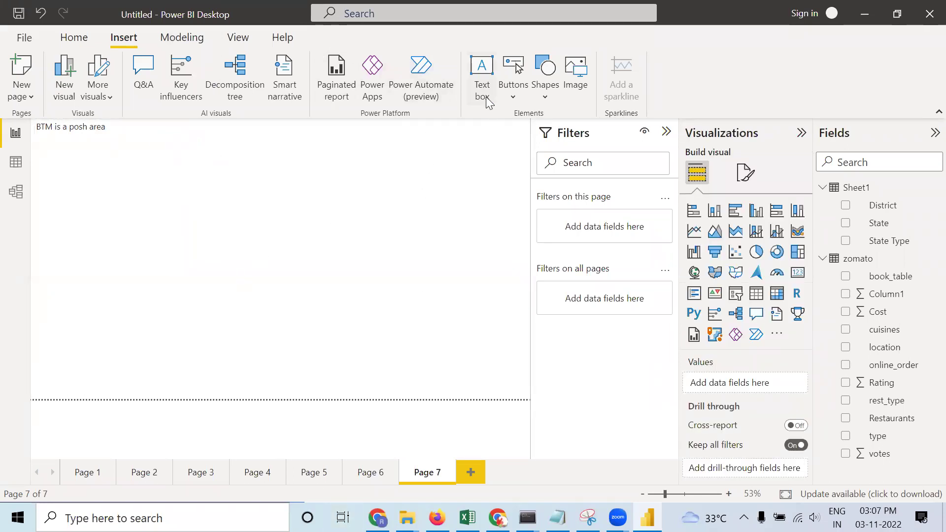
- Go back to the filled map of states on Page 5
click(305, 482)
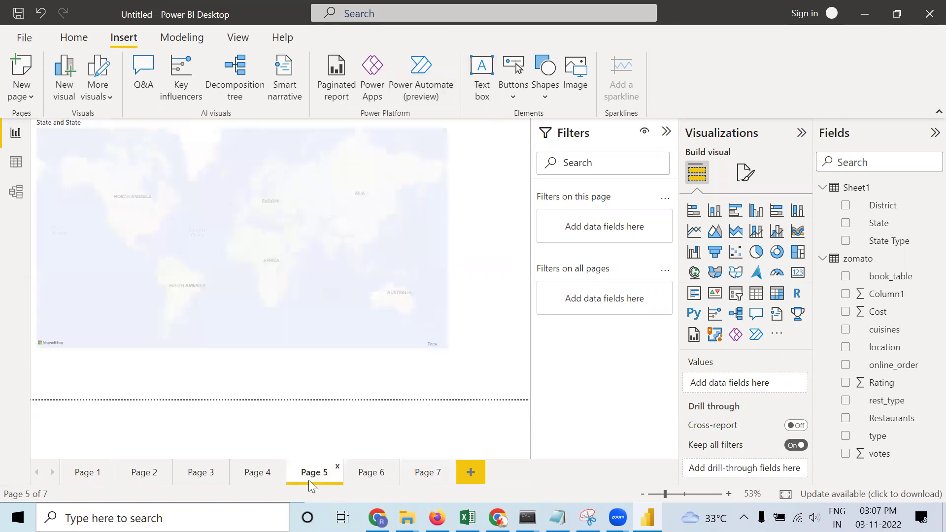